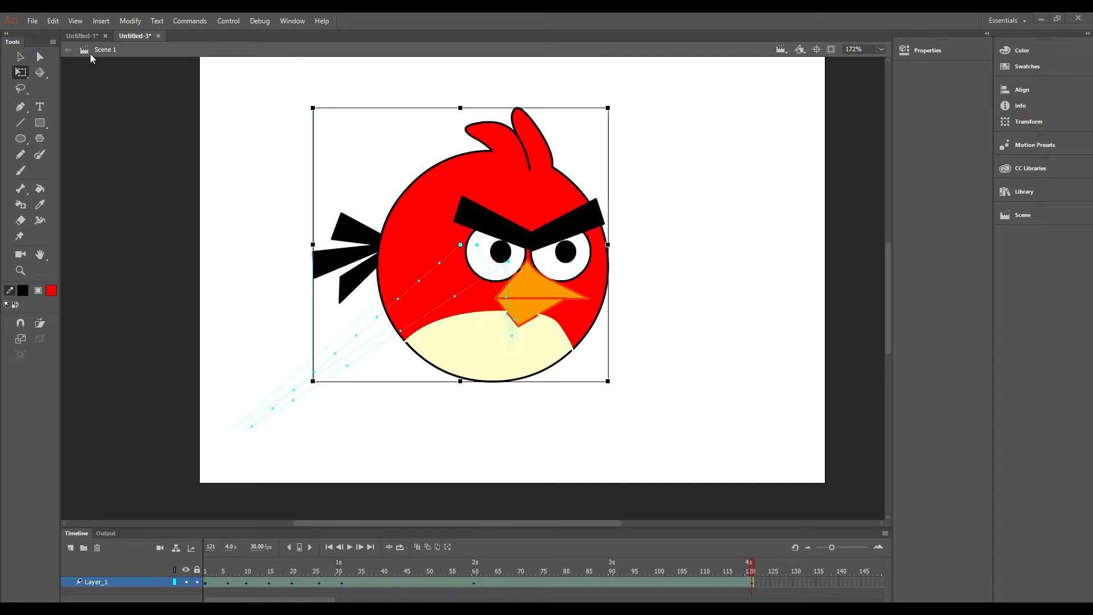
# - Create a new Character Animation document with the Standard 640 x 480 preset at 30 fps for ActionScript 3.0
pyautogui.click(32, 21)
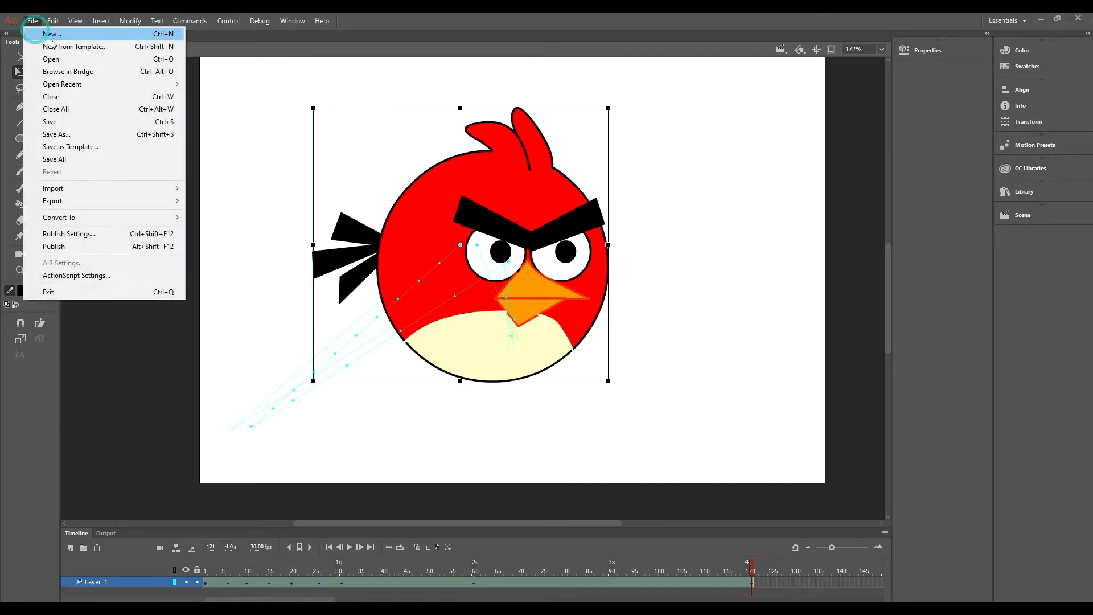
pyautogui.click(33, 21)
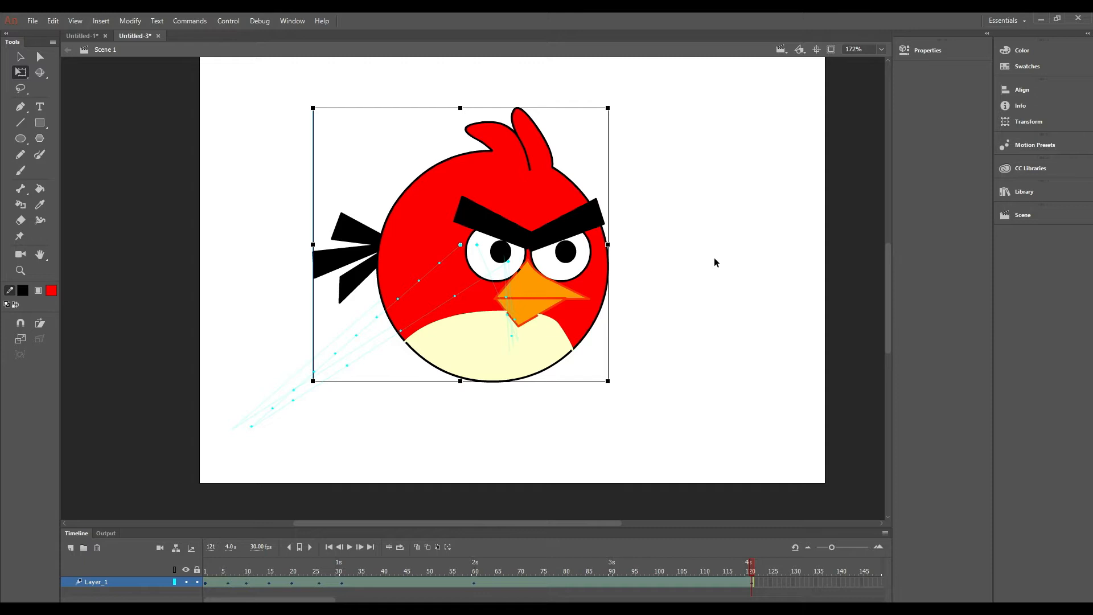
pyautogui.hotkey('ctrl', 'Return')
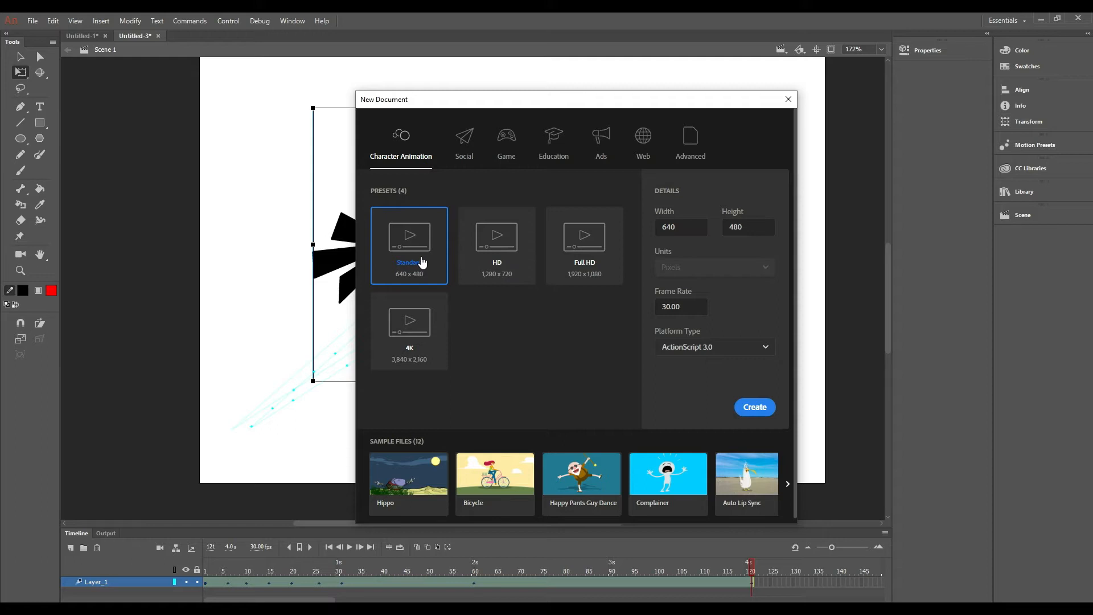
pyautogui.click(761, 412)
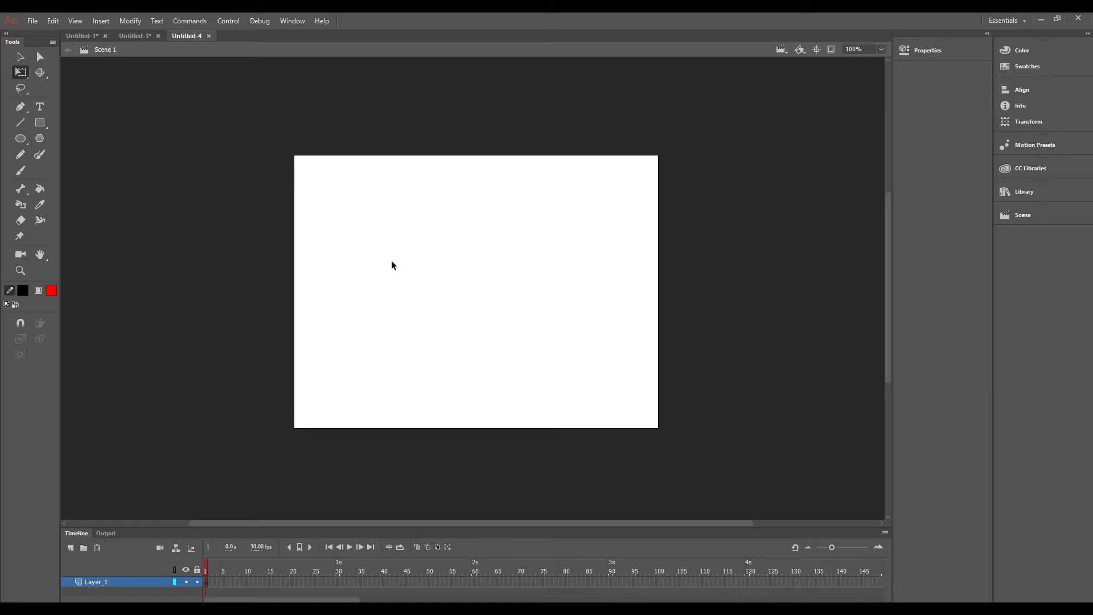
# - Draw a red circle with a black outline in the middle of the stage as the bird's body
pyautogui.click(20, 142)
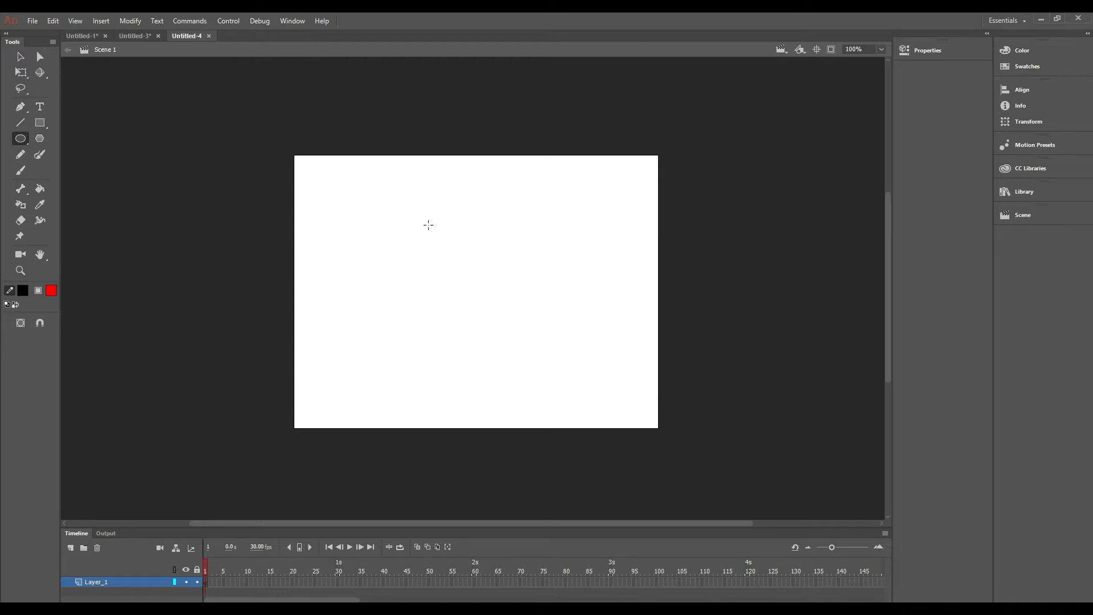
pyautogui.moveTo(413, 214); pyautogui.dragTo(503, 350)
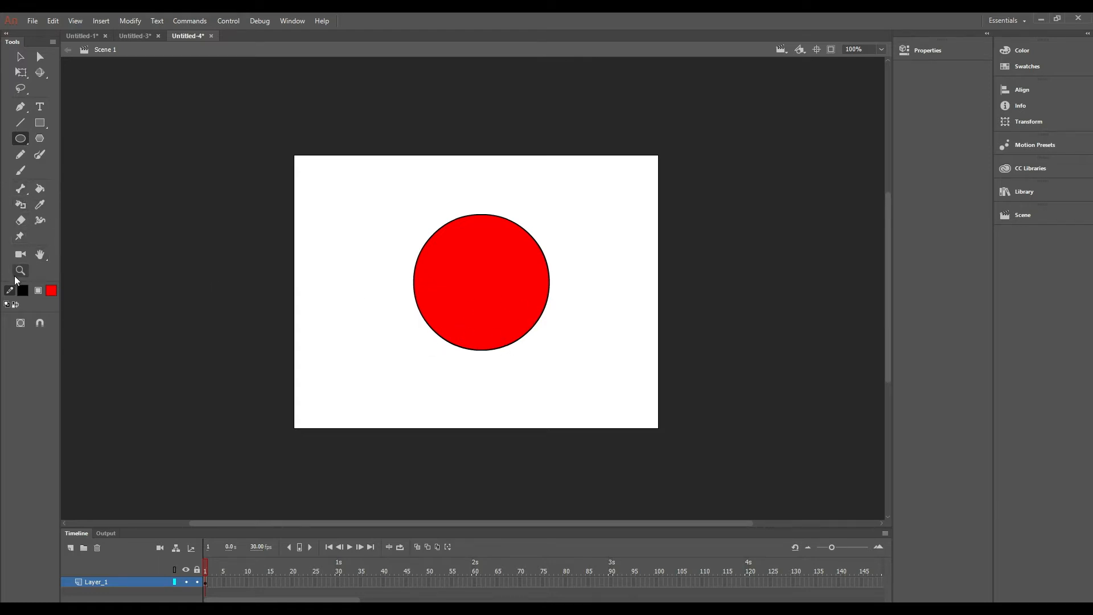
# - Draw an unfilled ellipse with a pale yellow #FFFF99 outline overlapping the lower edge of the red circle
pyautogui.click(51, 292)
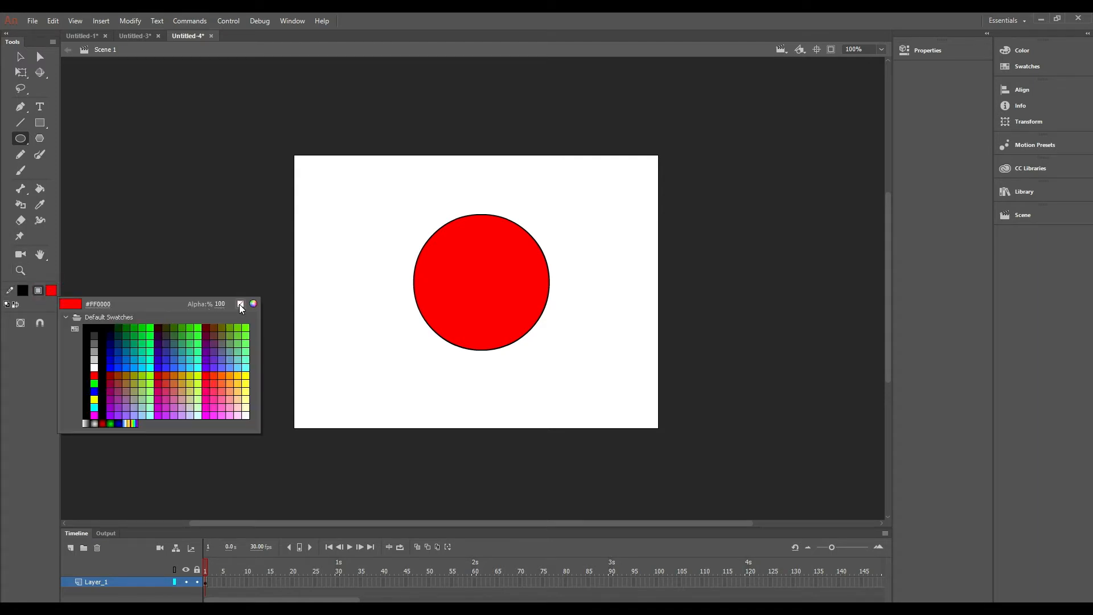
pyautogui.click(239, 305)
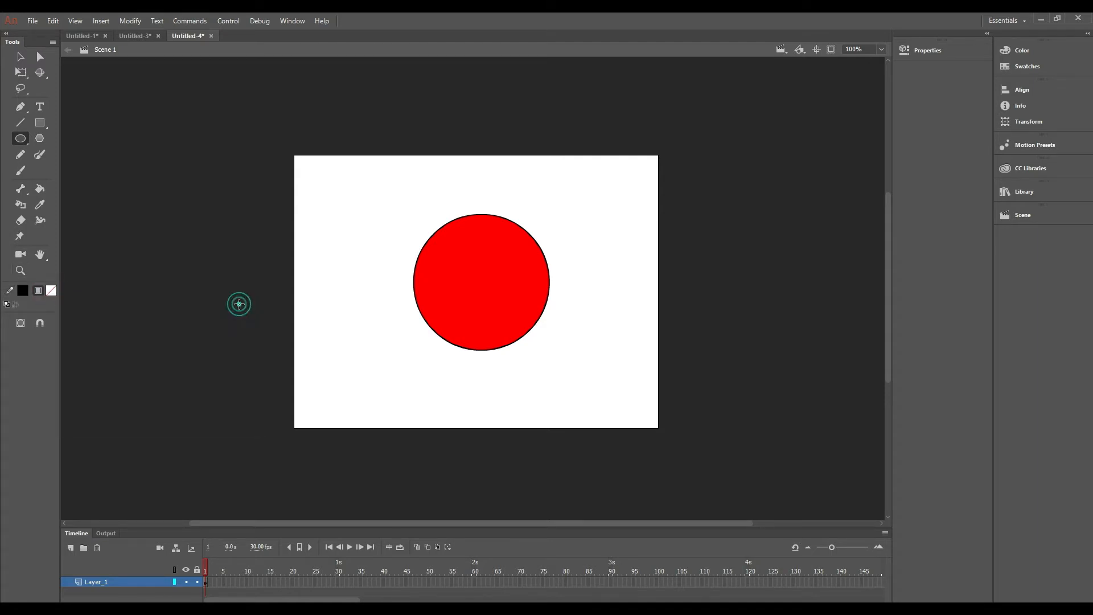
pyautogui.click(22, 290)
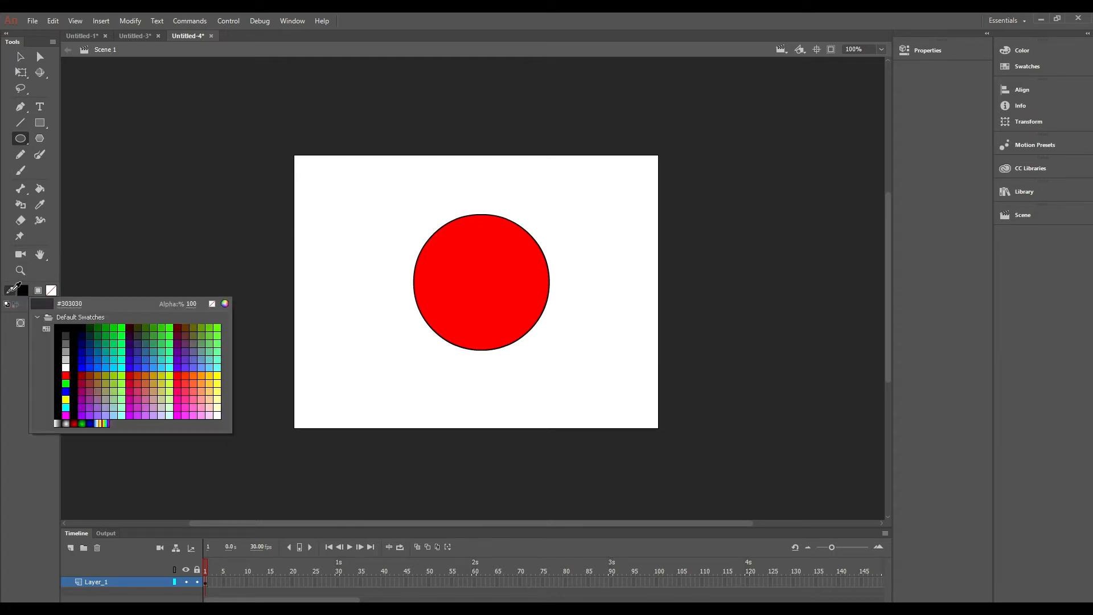
pyautogui.click(219, 397)
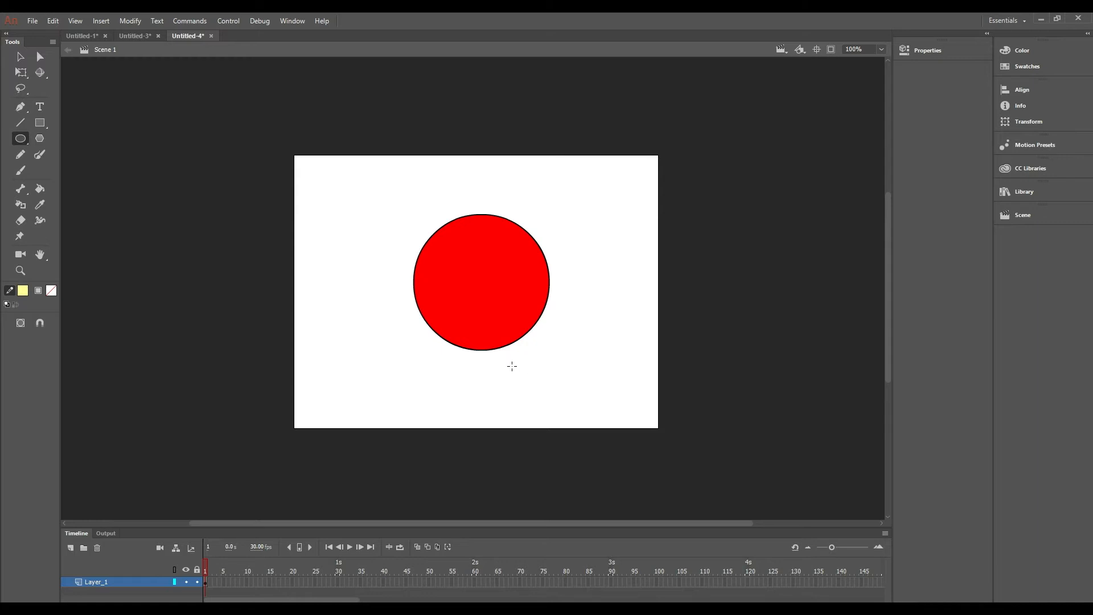
pyautogui.moveTo(529, 368); pyautogui.dragTo(433, 306)
# - Delete the part of the pale yellow ellipse outline that lies outside the red circle
pyautogui.click(23, 61)
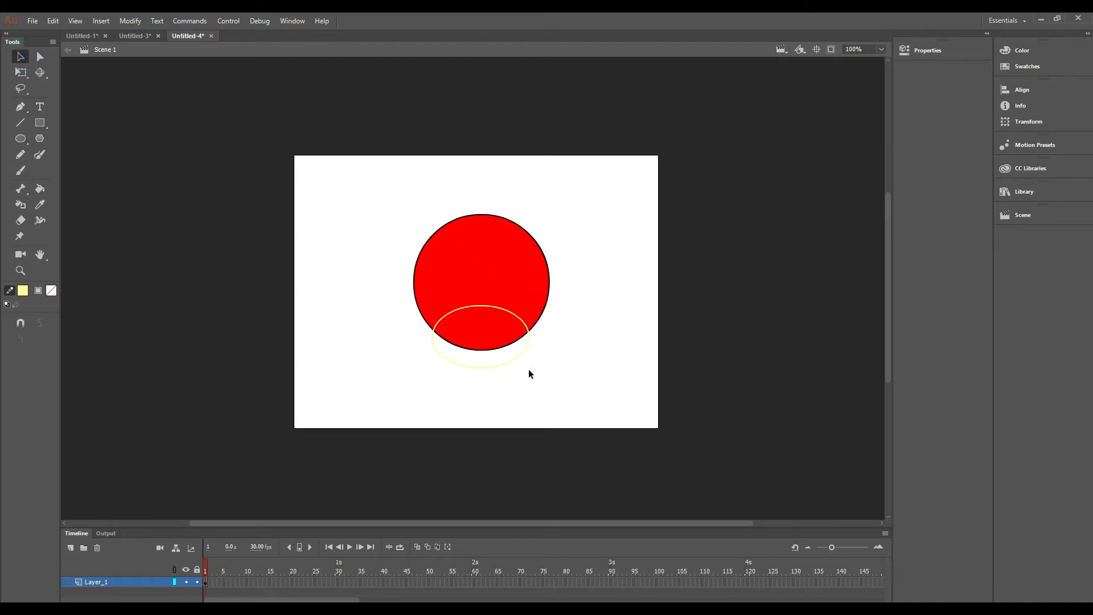
pyautogui.scroll(5, 529, 369)
pyautogui.scroll(1, 478, 339)
pyautogui.click(471, 327)
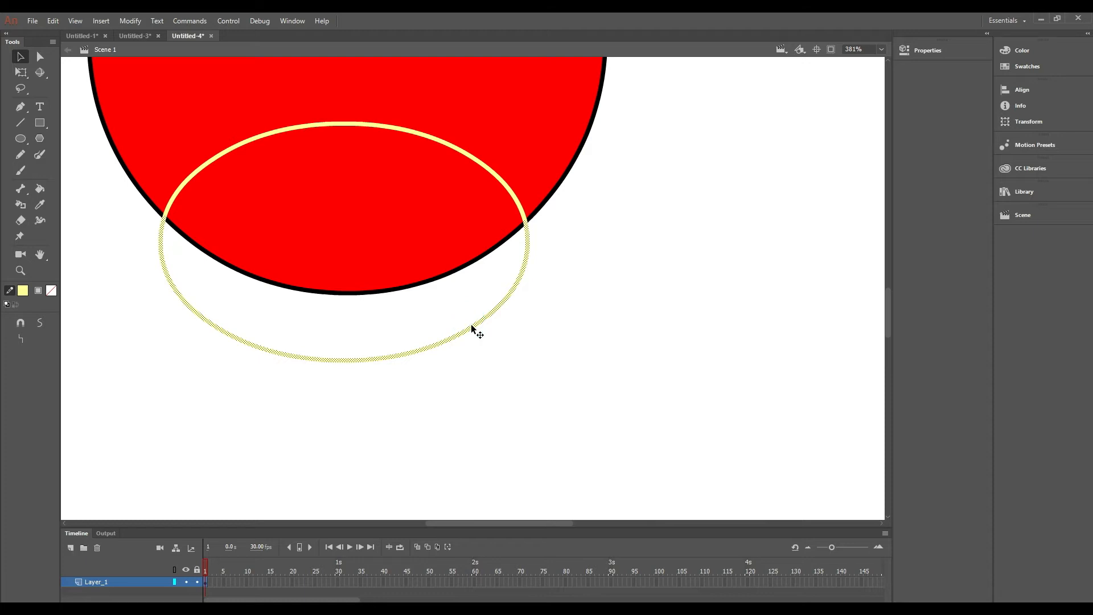
pyautogui.click(13, 54)
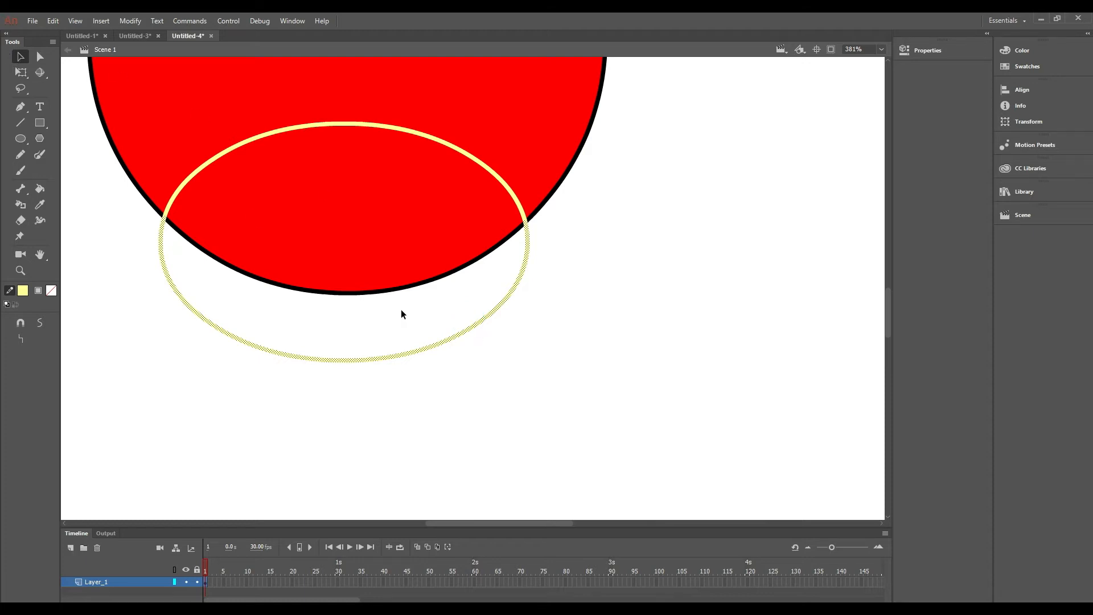
pyautogui.click(442, 343)
pyautogui.press('Delete')
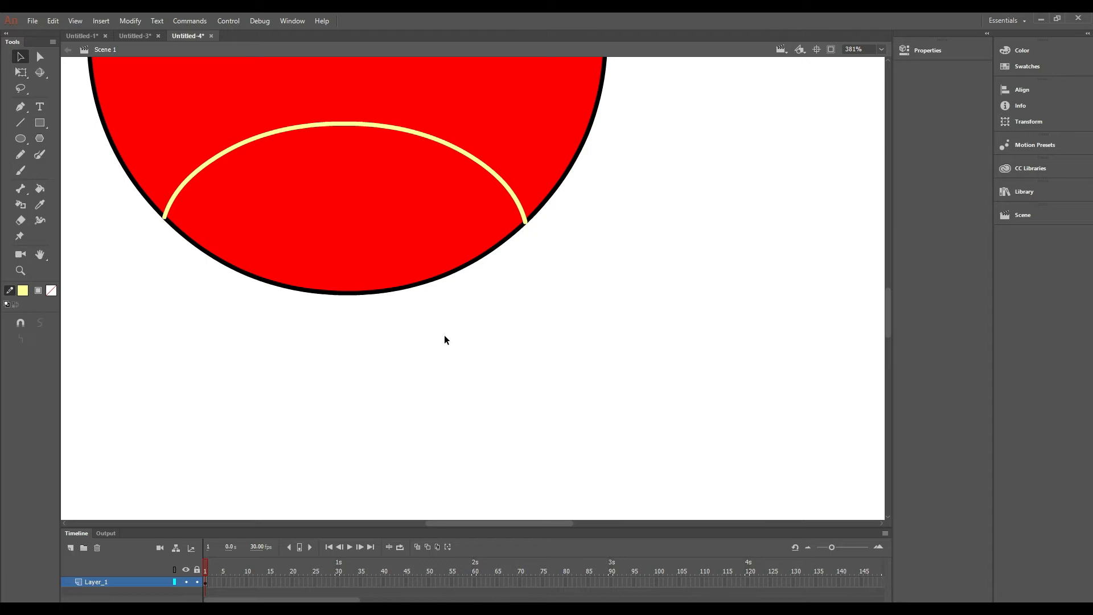
pyautogui.scroll(-4, 661, 299)
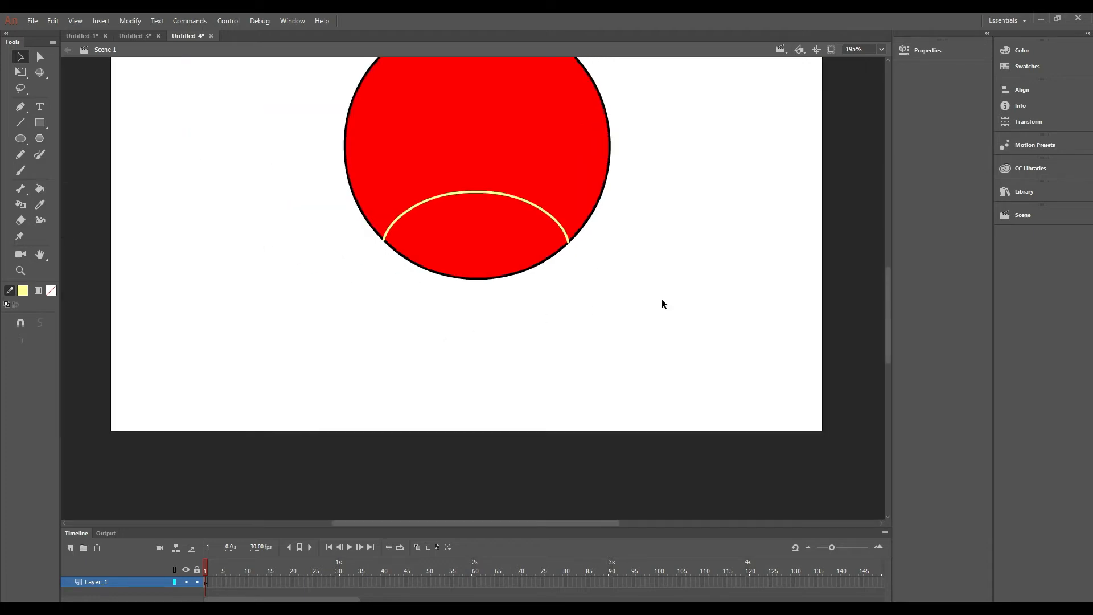
pyautogui.scroll(1, 671, 286)
pyautogui.scroll(-1, 675, 279)
pyautogui.scroll(1, 674, 274)
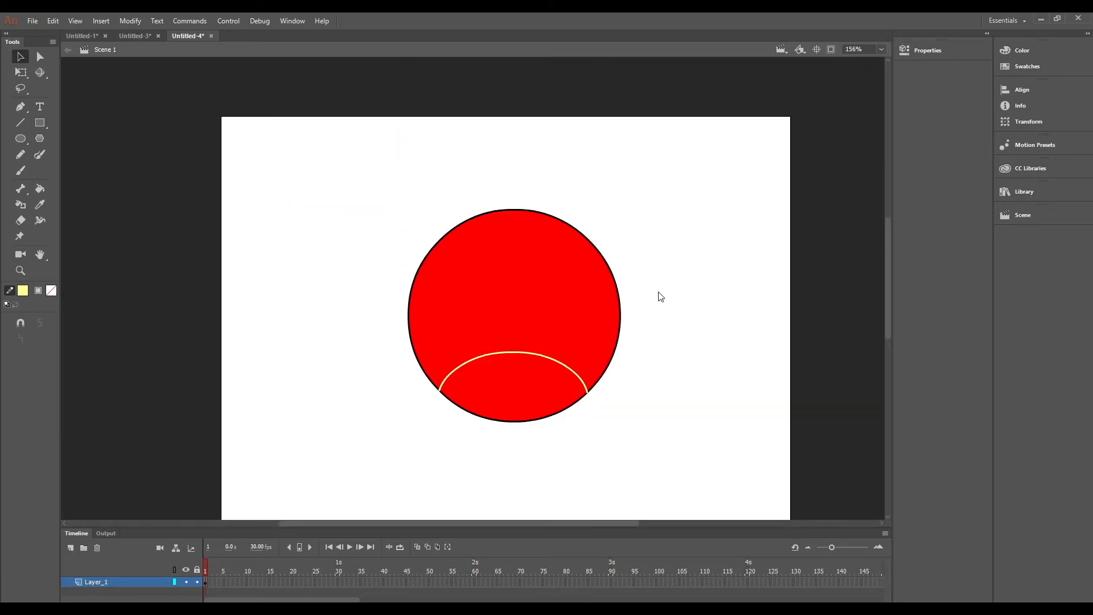
# - Draw a rectangle with a #FFCC00 fill and an orange outline on the empty stage area beside the circle
pyautogui.click(42, 124)
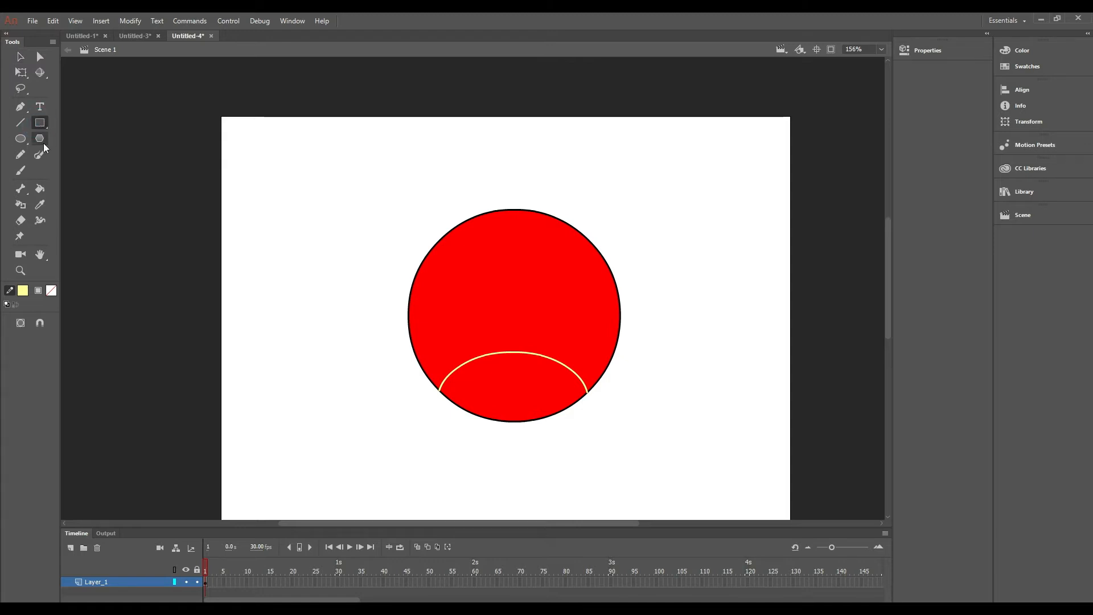
pyautogui.click(53, 289)
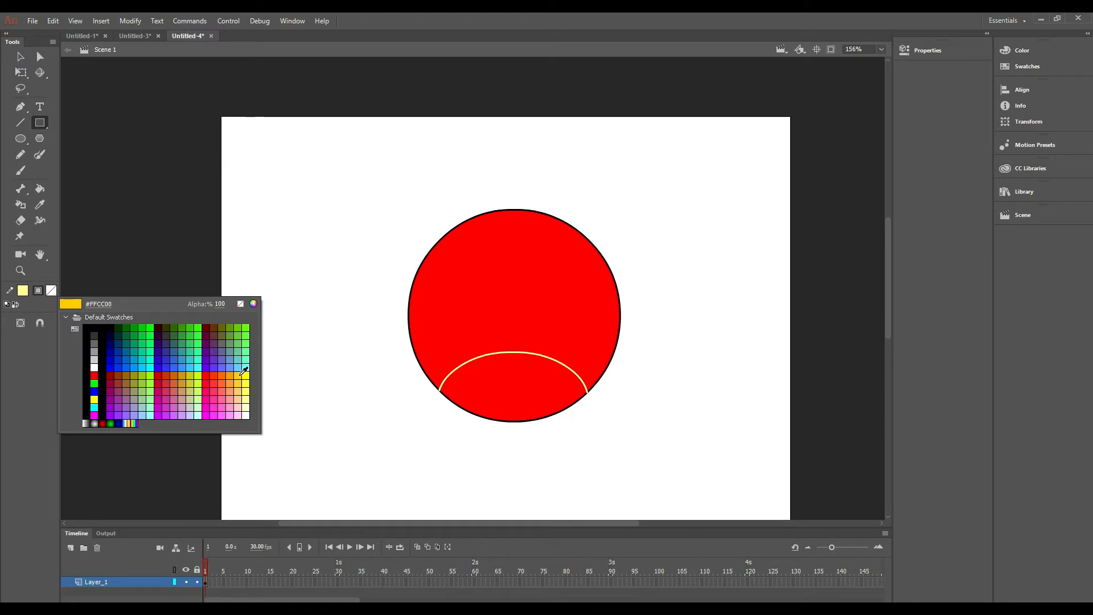
pyautogui.click(244, 371)
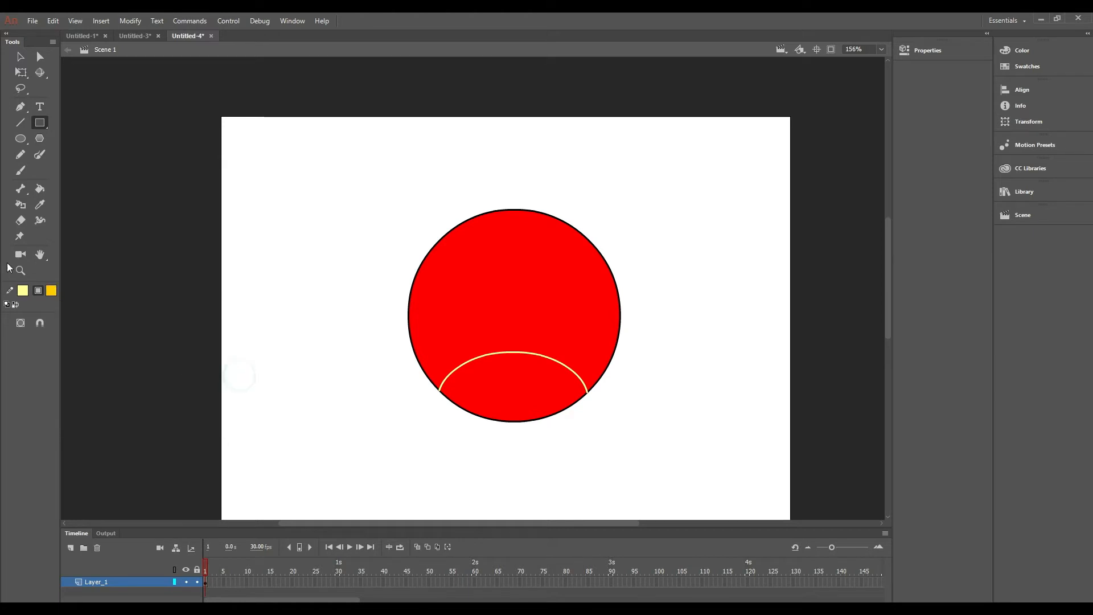
pyautogui.click(23, 290)
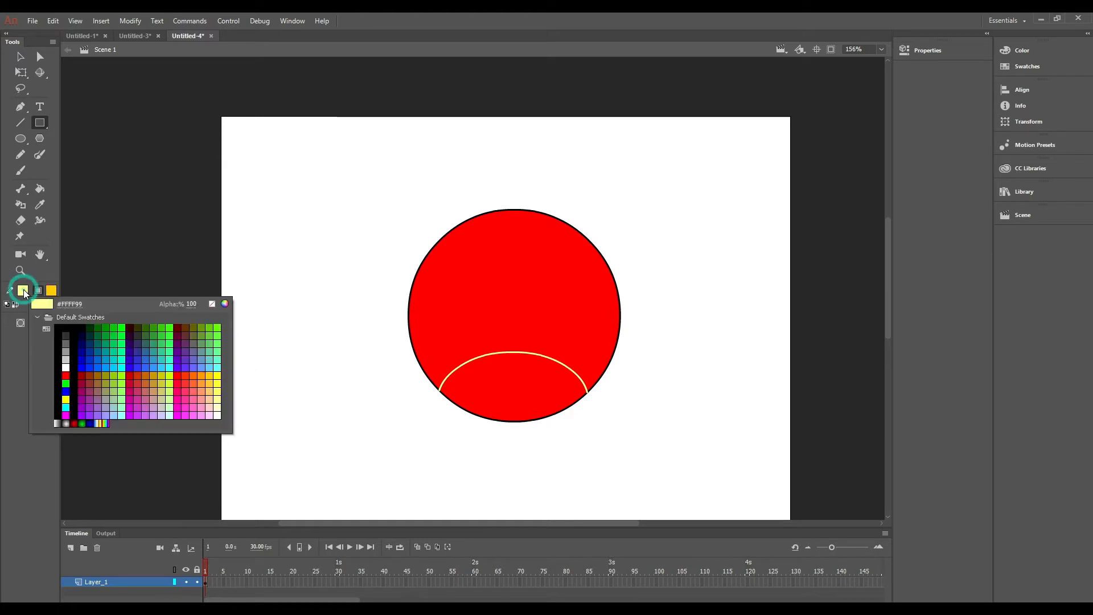
pyautogui.click(205, 376)
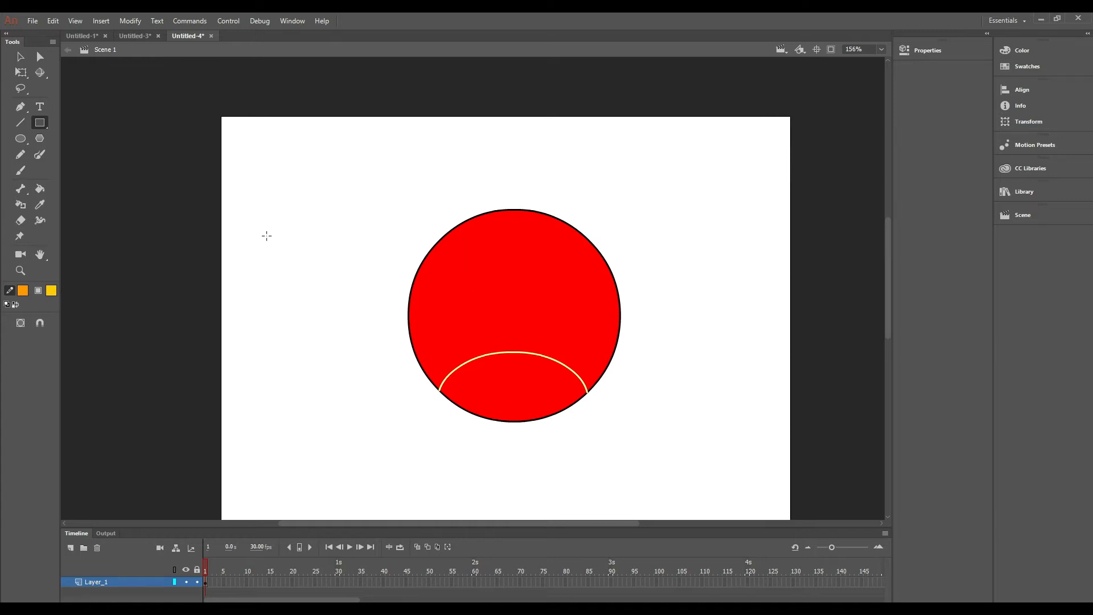
pyautogui.moveTo(262, 234)
pyautogui.mouseDown()
pyautogui.moveTo(349, 288)
pyautogui.moveTo(363, 284)
pyautogui.mouseUp()
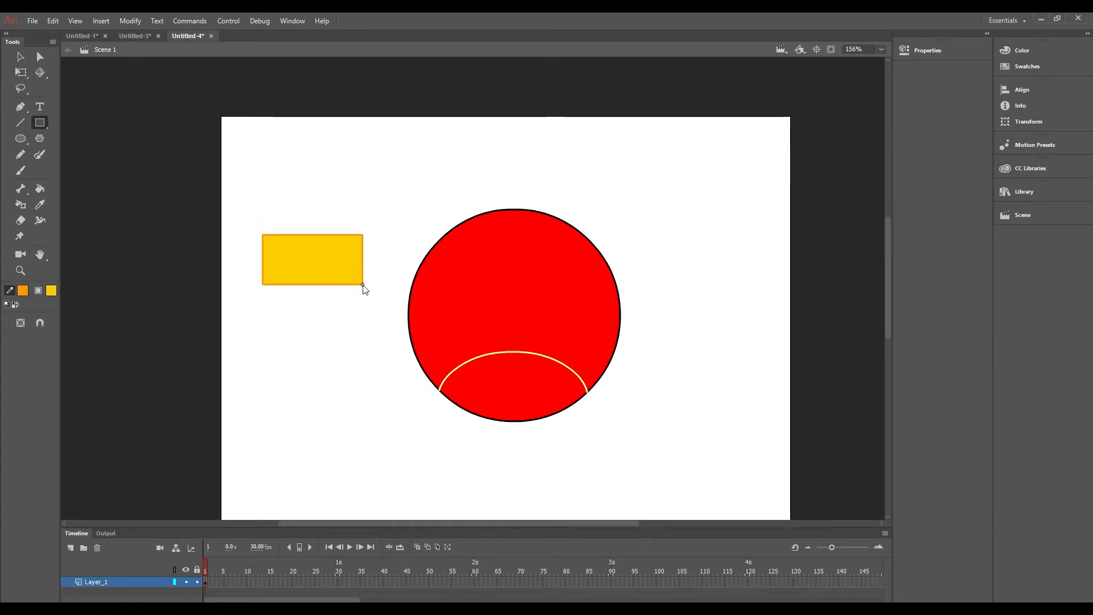
# - Reshape the yellow rectangle into a pointed triangle for the upper beak by moving its corners and straightening its sloping edge
pyautogui.click(20, 57)
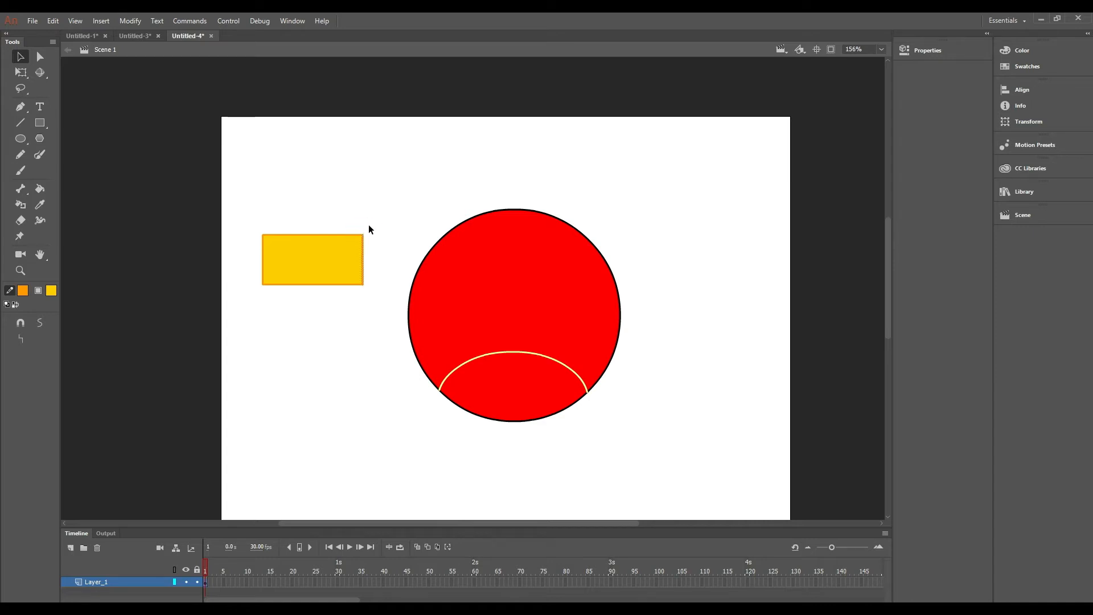
pyautogui.click(363, 224)
pyautogui.moveTo(362, 235); pyautogui.dragTo(322, 262)
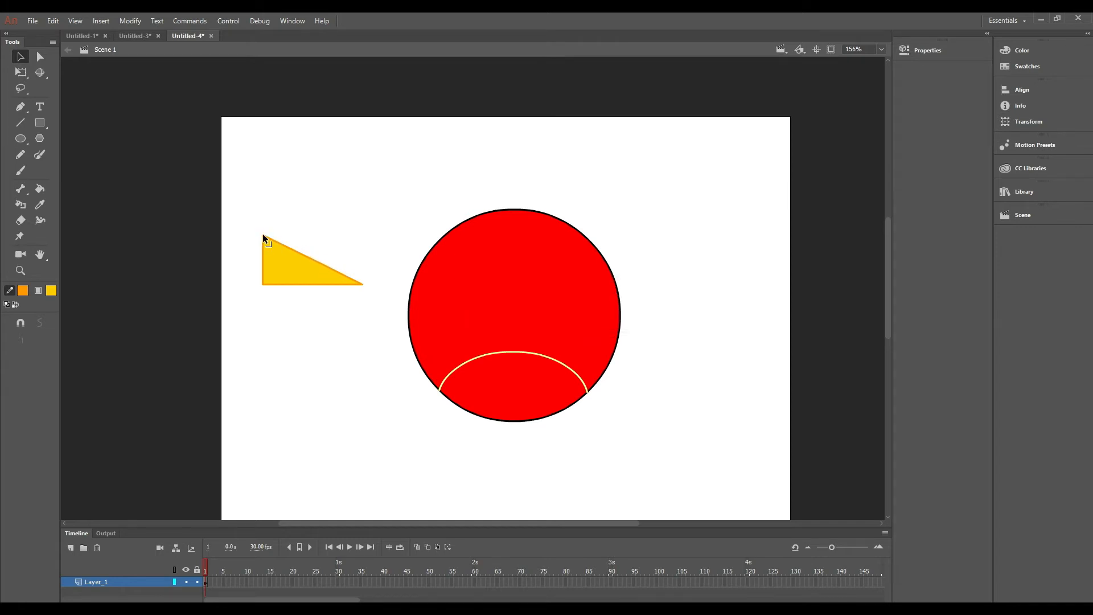
pyautogui.moveTo(263, 234); pyautogui.dragTo(297, 234)
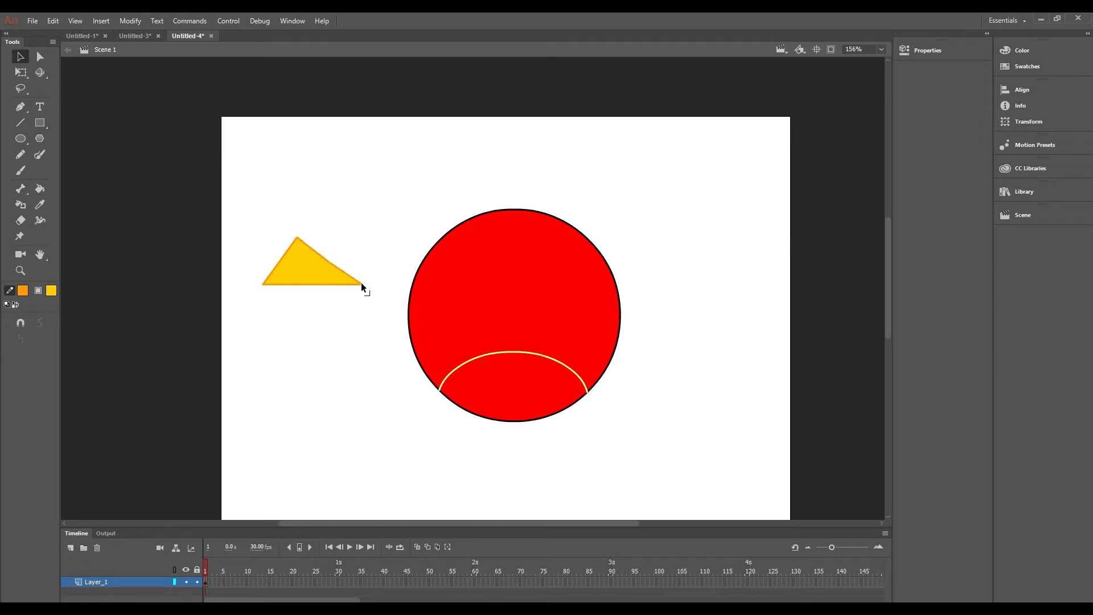
pyautogui.moveTo(329, 261); pyautogui.dragTo(330, 257)
# - Duplicate the yellow triangle and place the copy directly below the original
pyautogui.moveTo(233, 214); pyautogui.dragTo(382, 311)
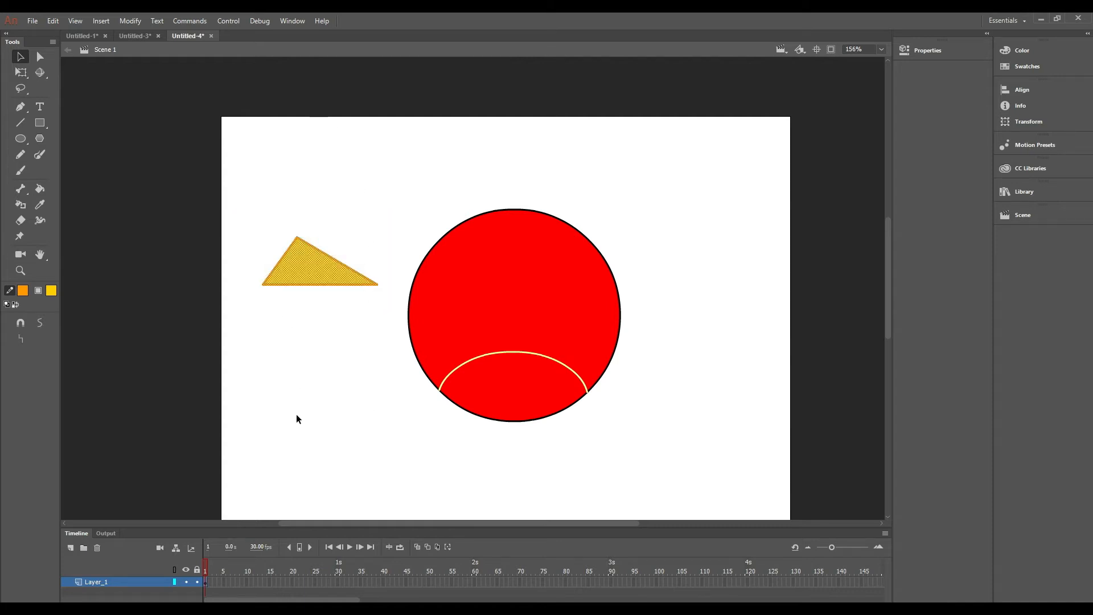
pyautogui.hotkey('ctrl', 'v')
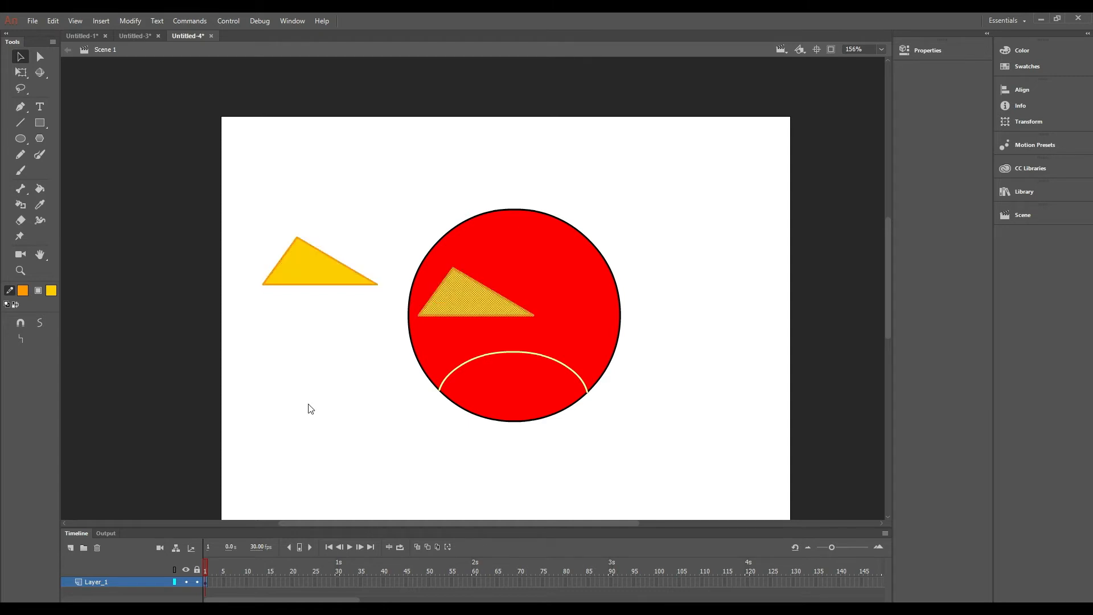
pyautogui.moveTo(478, 305); pyautogui.dragTo(323, 342)
# - Rotate the triangle copy 90° clockwise twice and move it close beneath the upper triangle
pyautogui.rightClick(328, 340)
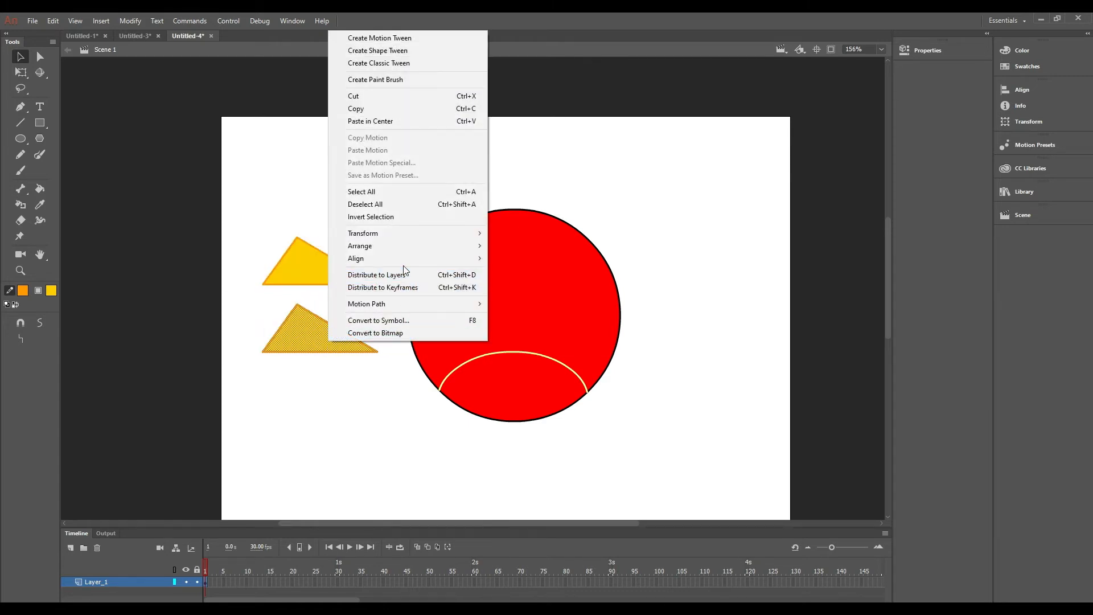
pyautogui.moveTo(403, 255)
pyautogui.moveTo(409, 233)
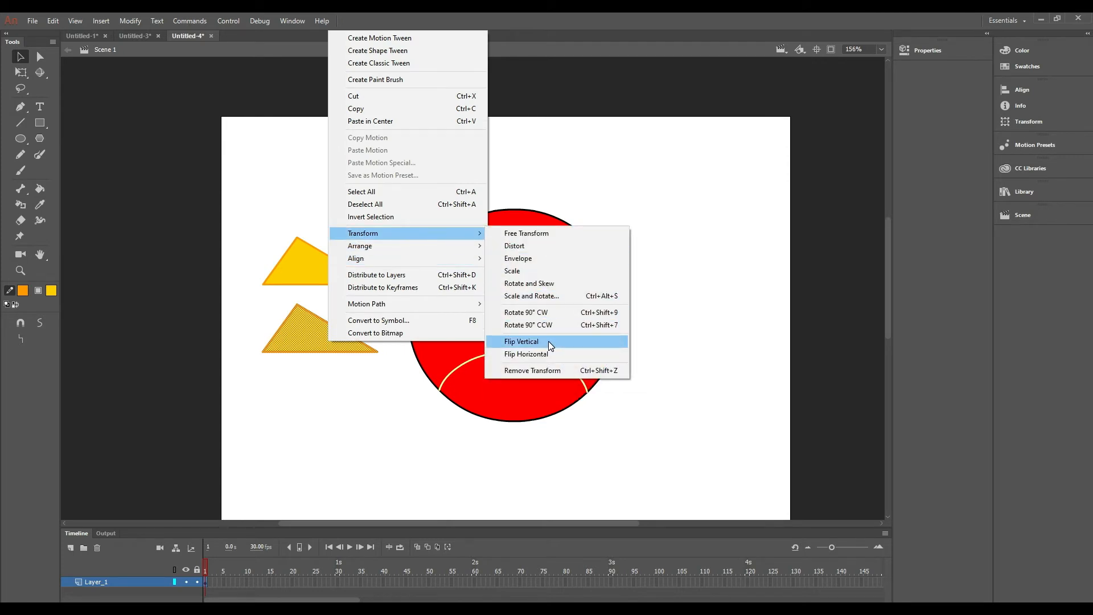
pyautogui.click(559, 313)
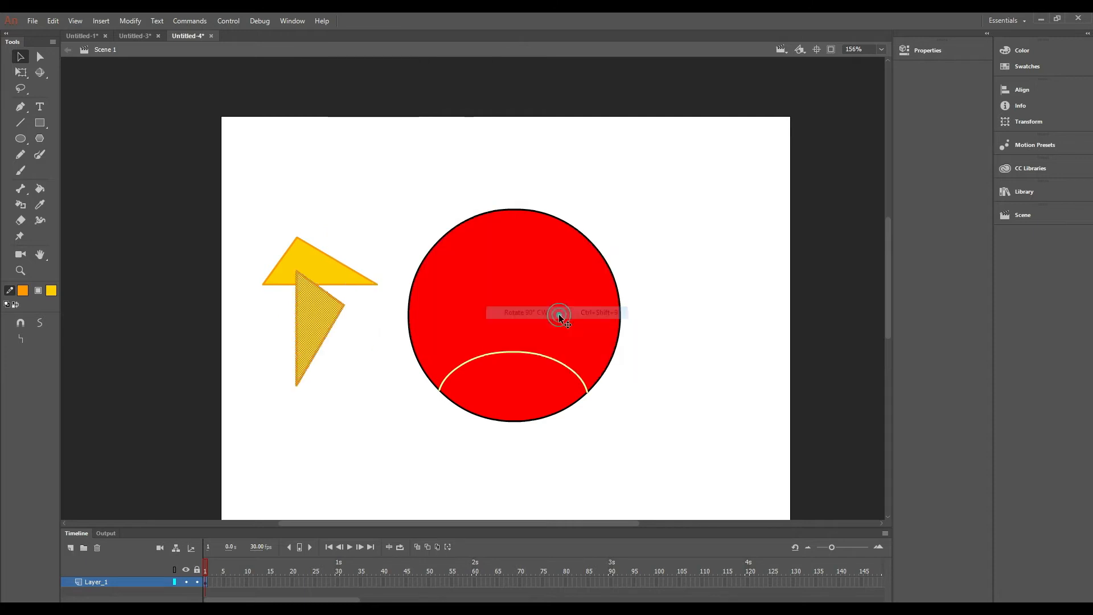
pyautogui.rightClick(302, 310)
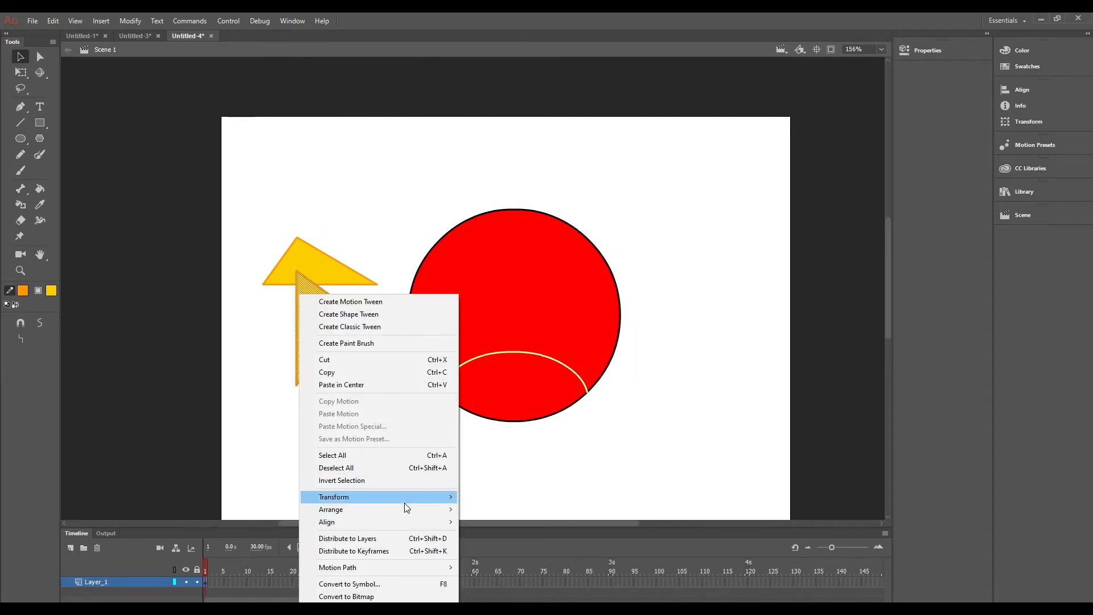
pyautogui.moveTo(404, 498)
pyautogui.click(537, 440)
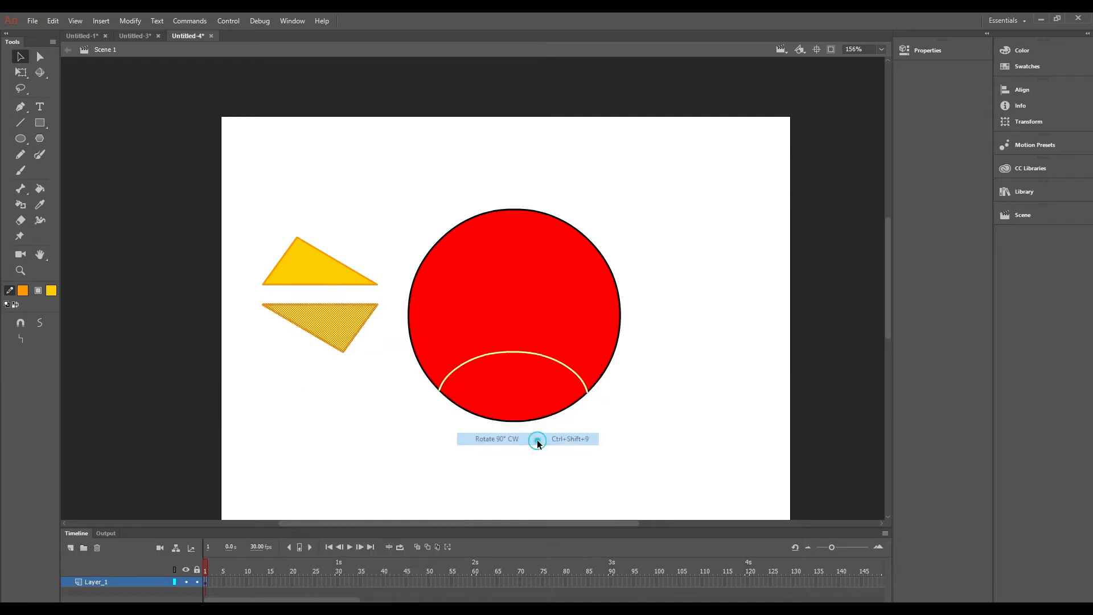
pyautogui.moveTo(340, 322)
pyautogui.mouseDown()
pyautogui.moveTo(322, 328)
pyautogui.moveTo(339, 315)
pyautogui.mouseUp()
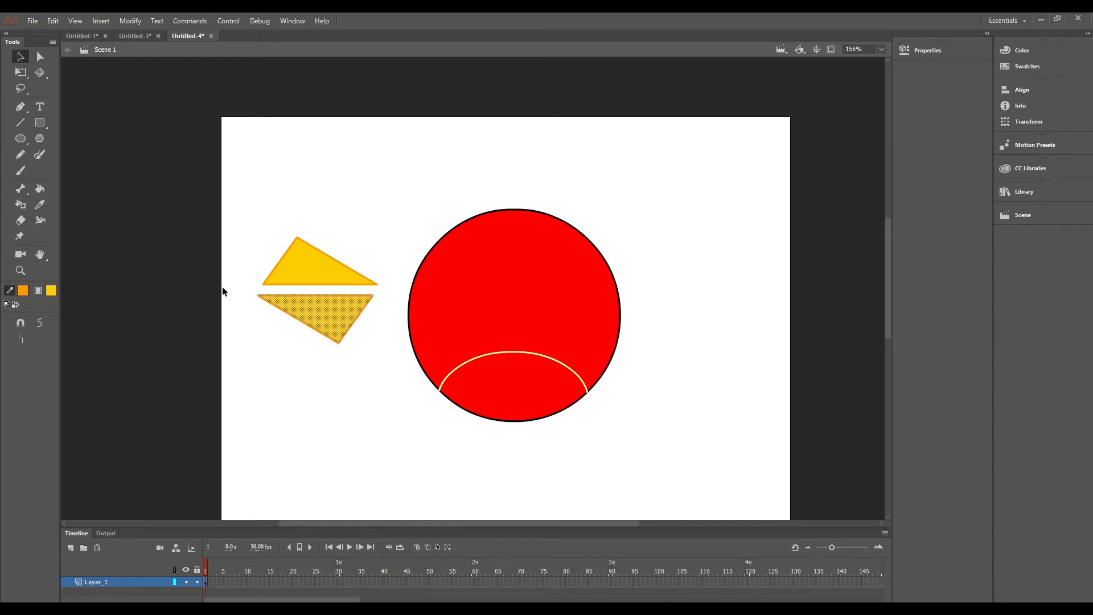
# - Try to narrow the lower triangle with Free Transform, then deselect it
pyautogui.click(23, 74)
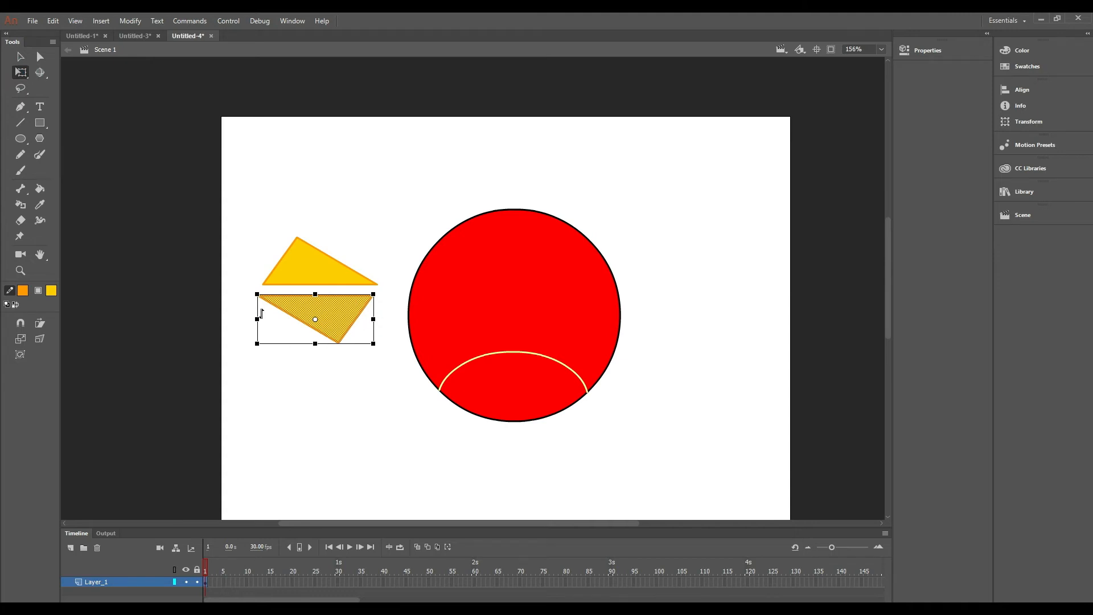
pyautogui.moveTo(257, 317); pyautogui.dragTo(305, 307)
pyautogui.click(371, 350)
pyautogui.click(373, 371)
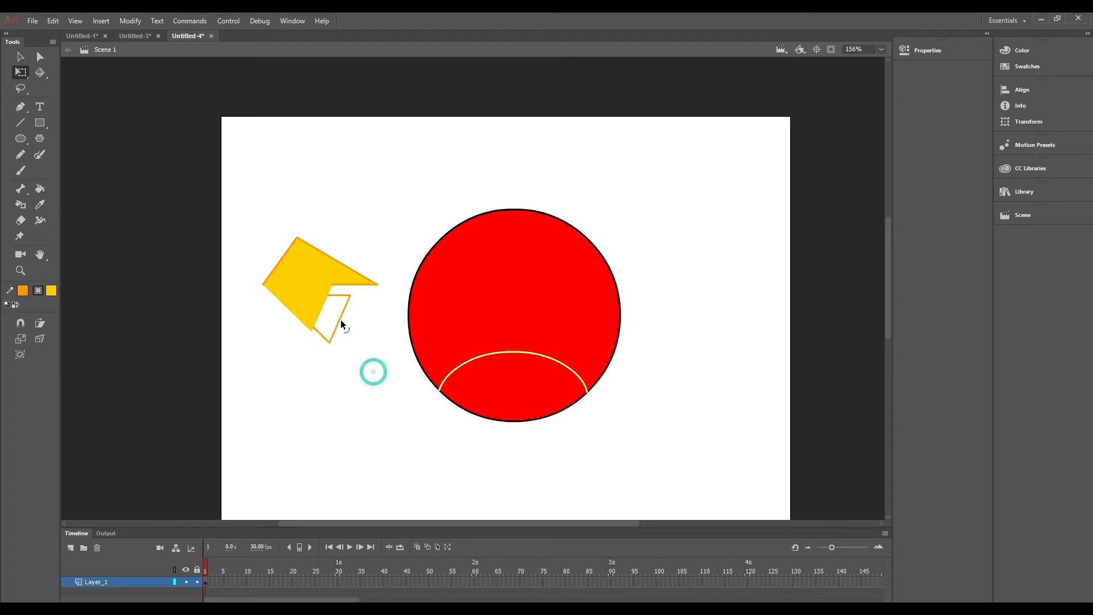
# - Undo the overlapping move of the lower triangle, then align its left corner beneath the upper one and stretch its right corner to the upper triangle's base
pyautogui.click(335, 317)
pyautogui.hotkey('ctrl', 'z')
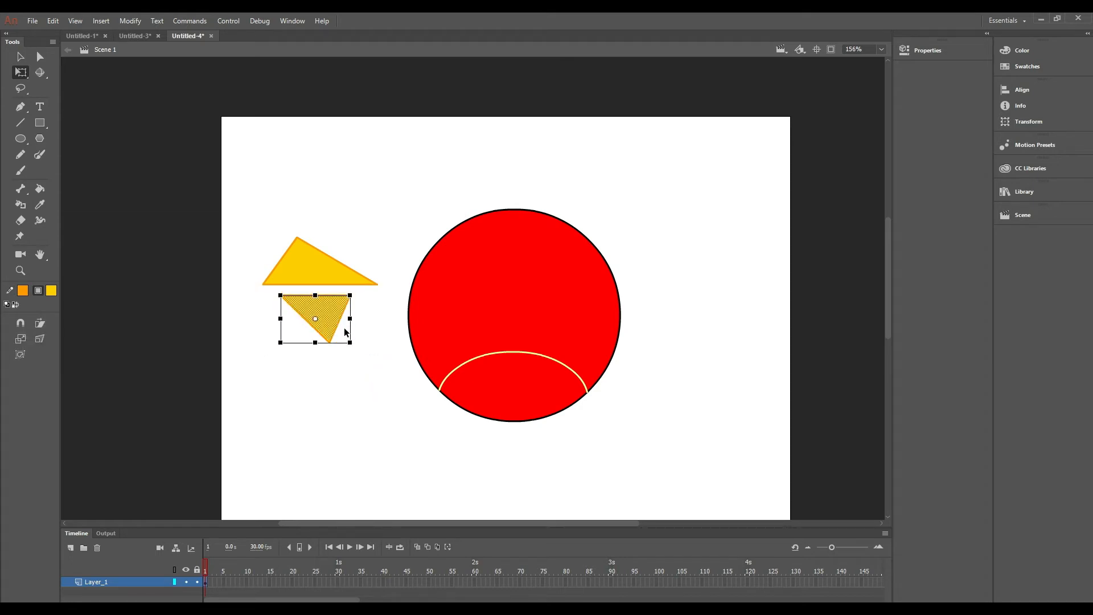
pyautogui.click(370, 380)
pyautogui.moveTo(373, 382); pyautogui.dragTo(266, 290)
pyautogui.moveTo(313, 316); pyautogui.dragTo(344, 285)
pyautogui.click(383, 381)
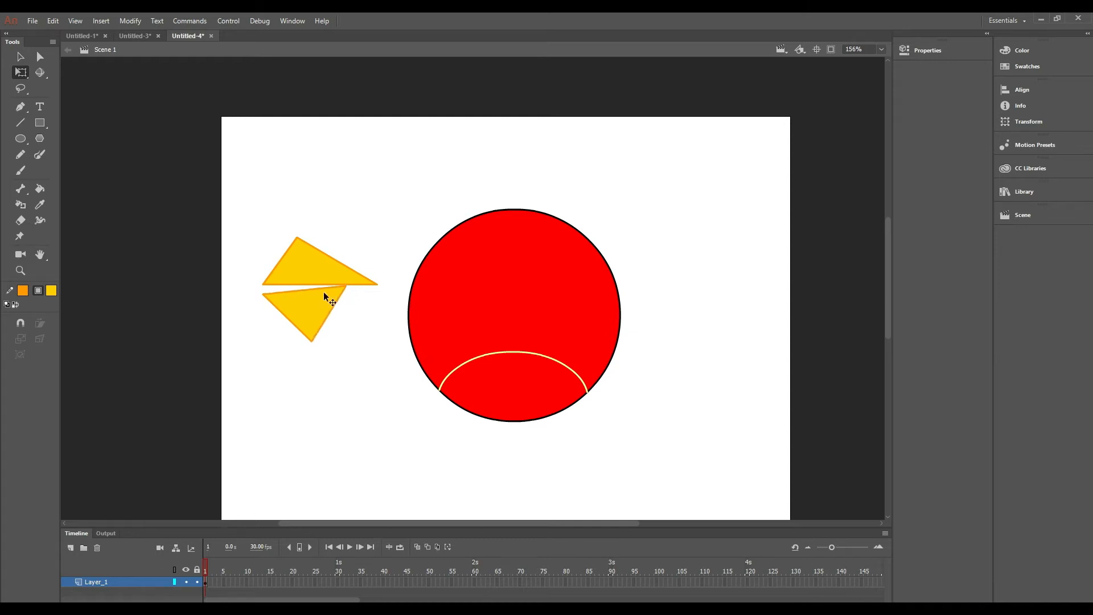
# - Join the lower triangle's left corner to the upper triangle and raise its bottom tip to make the lower beak shallower
pyautogui.moveTo(263, 295); pyautogui.dragTo(264, 285)
pyautogui.moveTo(309, 338); pyautogui.dragTo(292, 316)
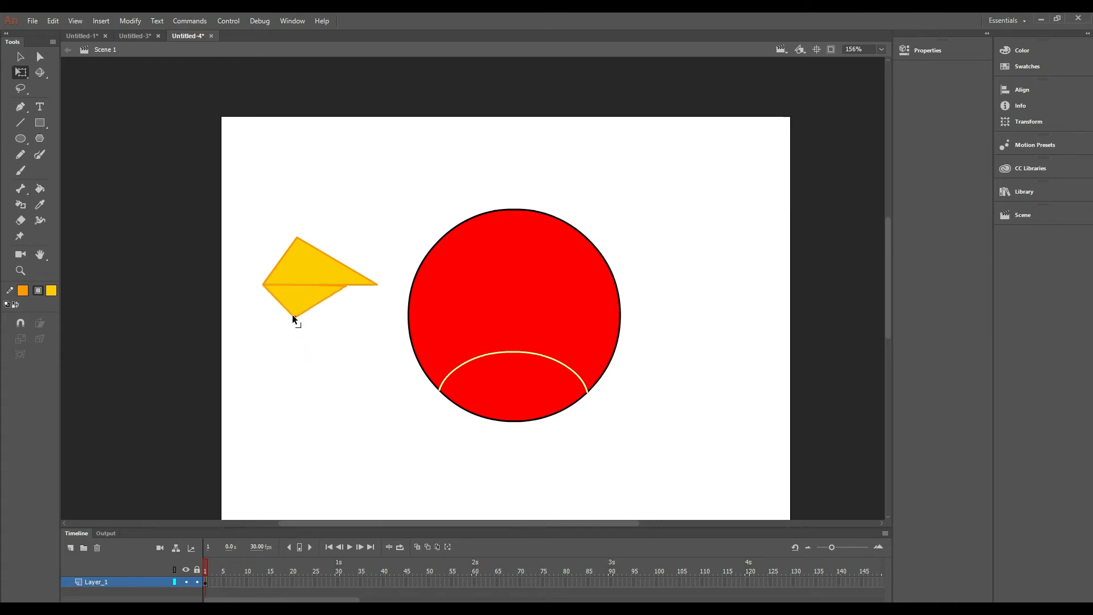
pyautogui.moveTo(297, 315); pyautogui.dragTo(296, 312)
# - Shift the upper triangle's peak slightly inward and down so it sits directly above the lower beak's tip
pyautogui.click(297, 248)
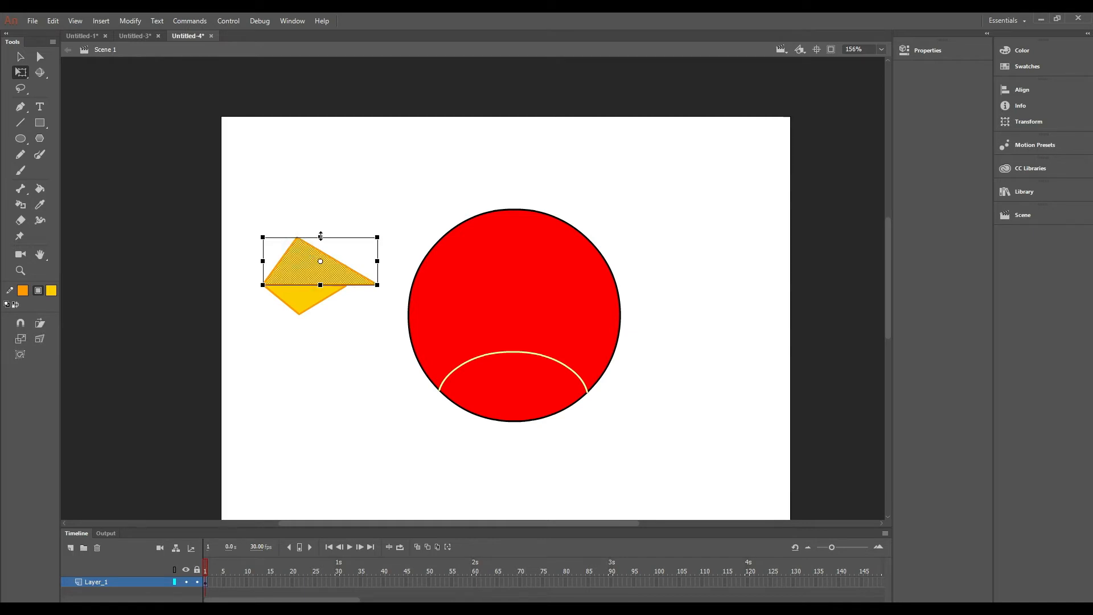
pyautogui.click(325, 204)
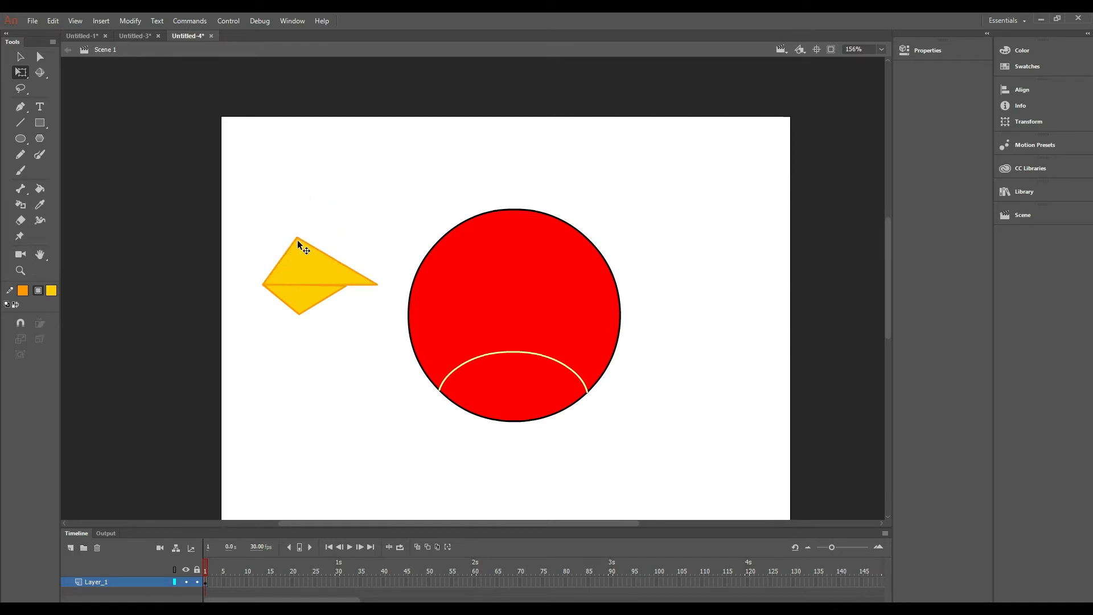
pyautogui.moveTo(297, 237); pyautogui.dragTo(300, 244)
pyautogui.moveTo(301, 244); pyautogui.dragTo(300, 239)
pyautogui.click(332, 217)
# - Move both beak triangles together onto the red body, overlapping the top of the belly, and narrow the beak slightly
pyautogui.click(23, 77)
pyautogui.click(21, 74)
pyautogui.moveTo(251, 215); pyautogui.dragTo(378, 341)
pyautogui.moveTo(322, 273); pyautogui.dragTo(606, 337)
pyautogui.click(621, 336)
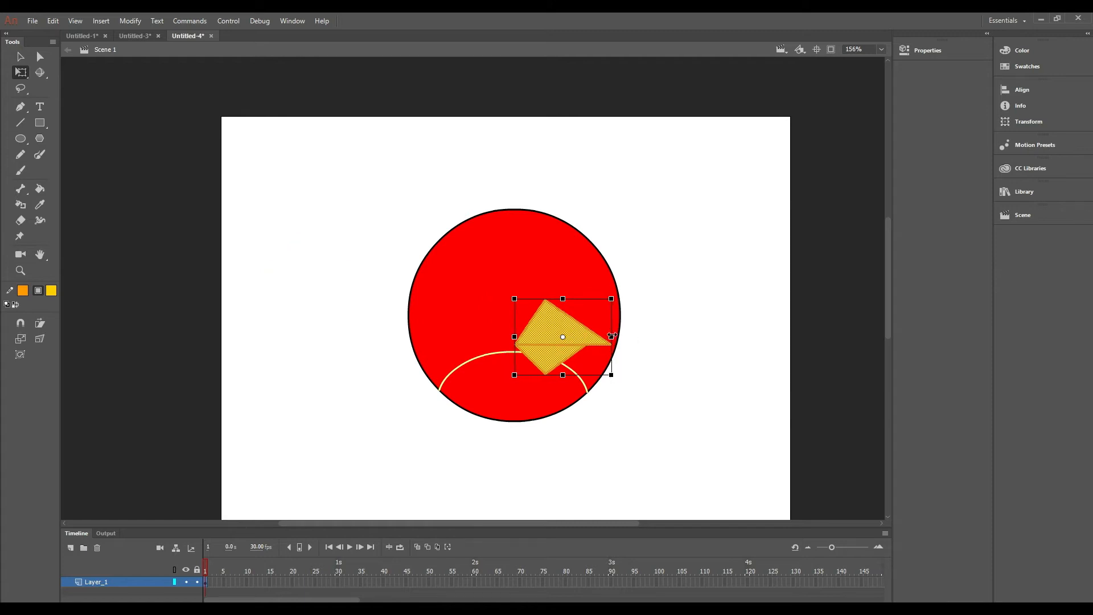
pyautogui.click(550, 330)
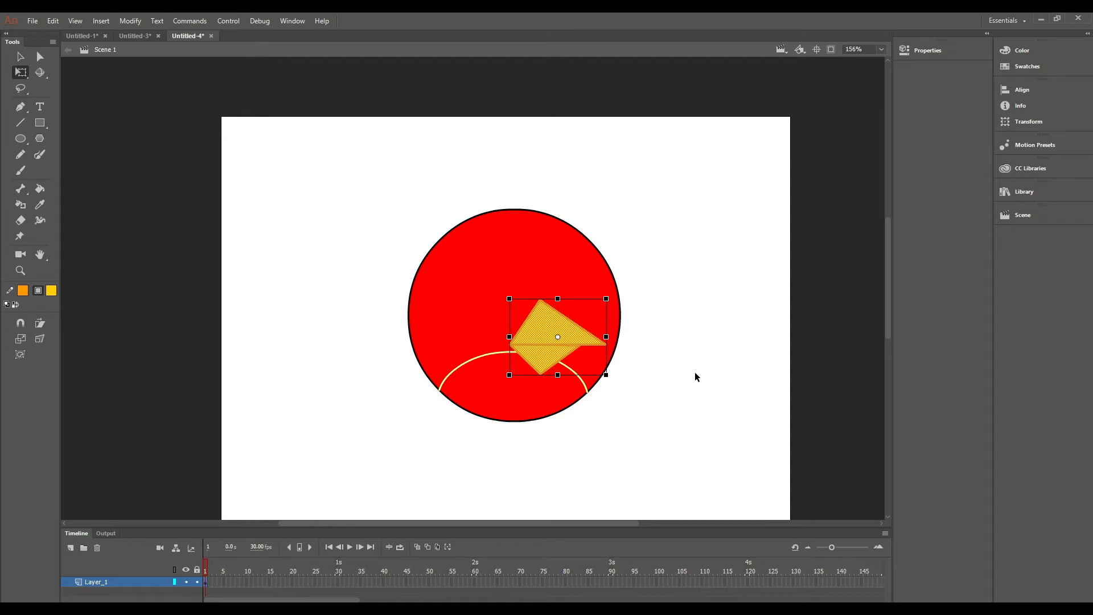
pyautogui.moveTo(548, 327); pyautogui.dragTo(542, 327)
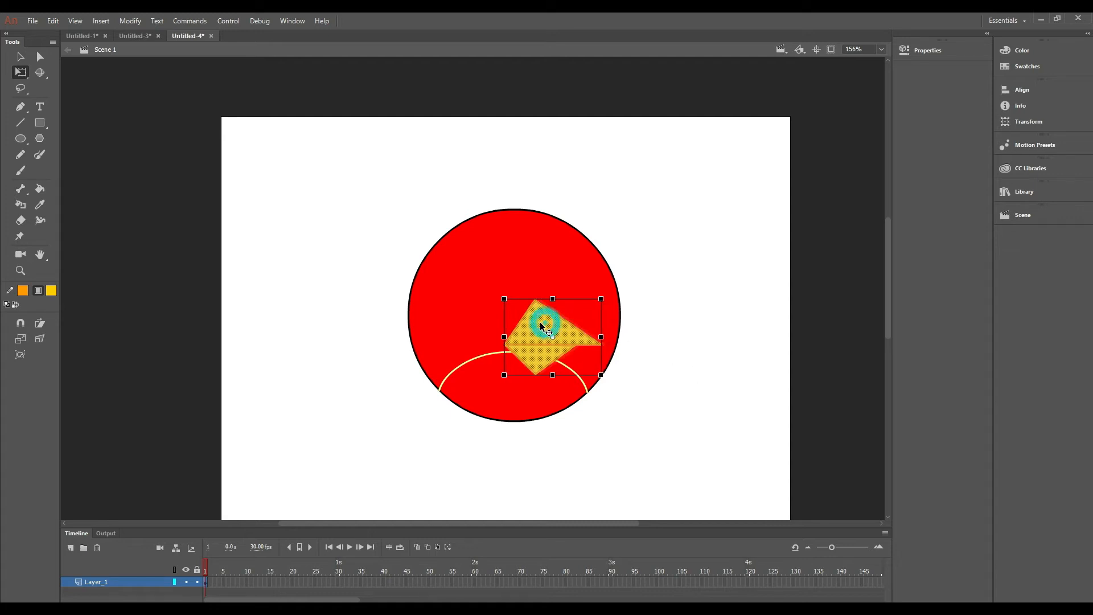
pyautogui.moveTo(723, 376); pyautogui.dragTo(681, 379)
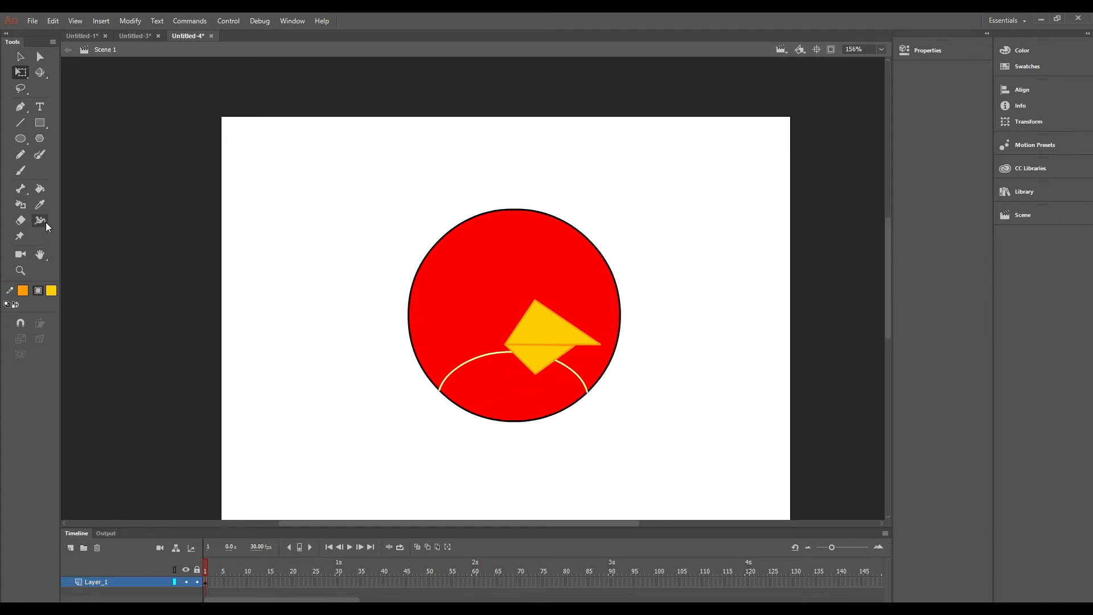
# - Fill the belly area with pale yellow #FFFFCC using the Paint Bucket
pyautogui.click(46, 195)
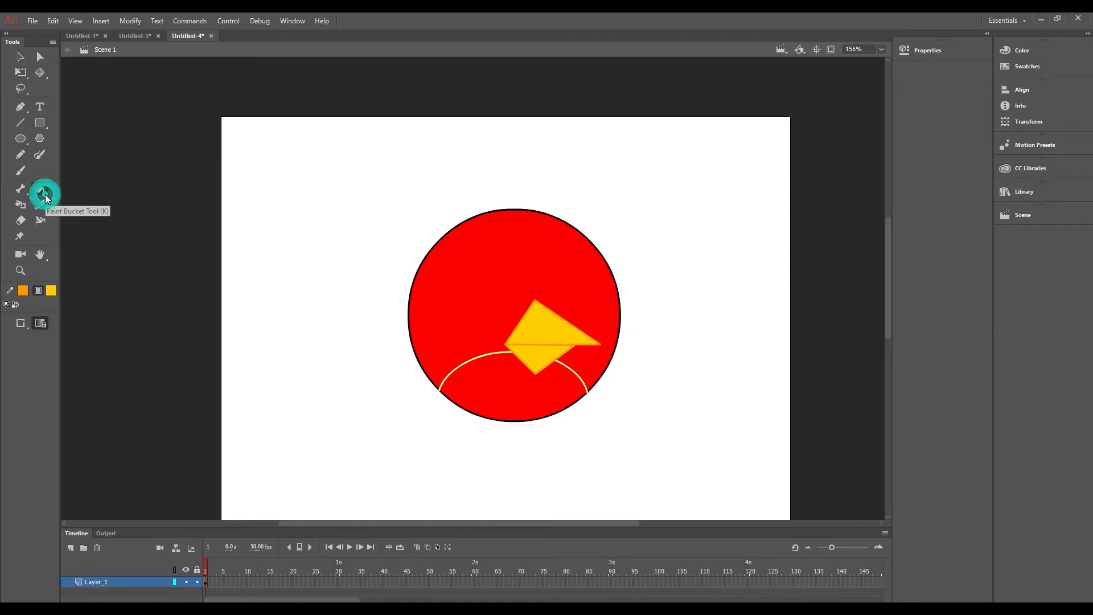
pyautogui.click(51, 291)
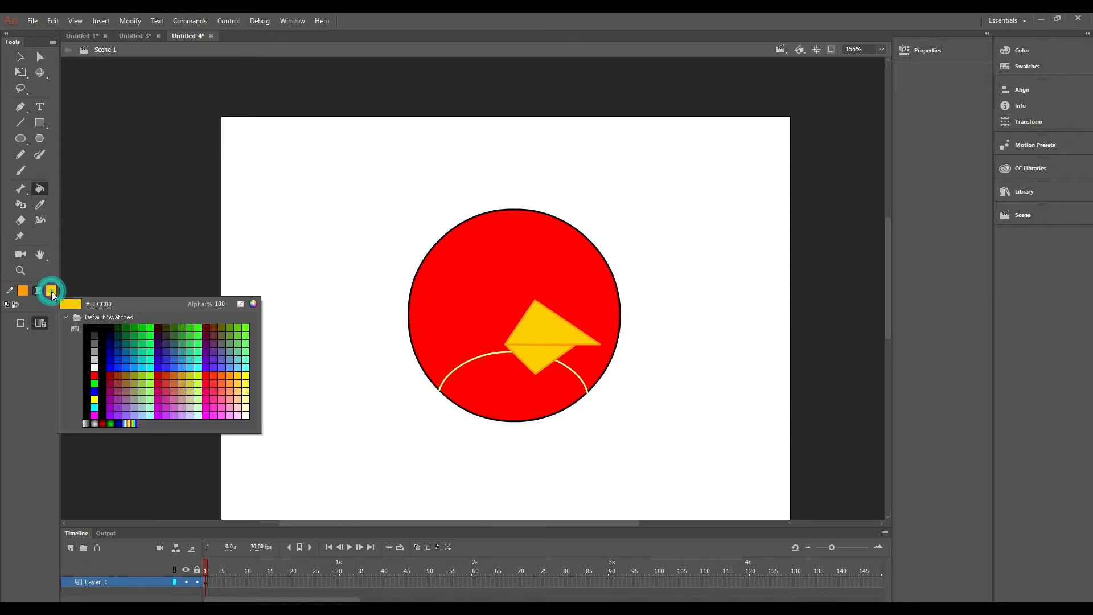
pyautogui.click(249, 404)
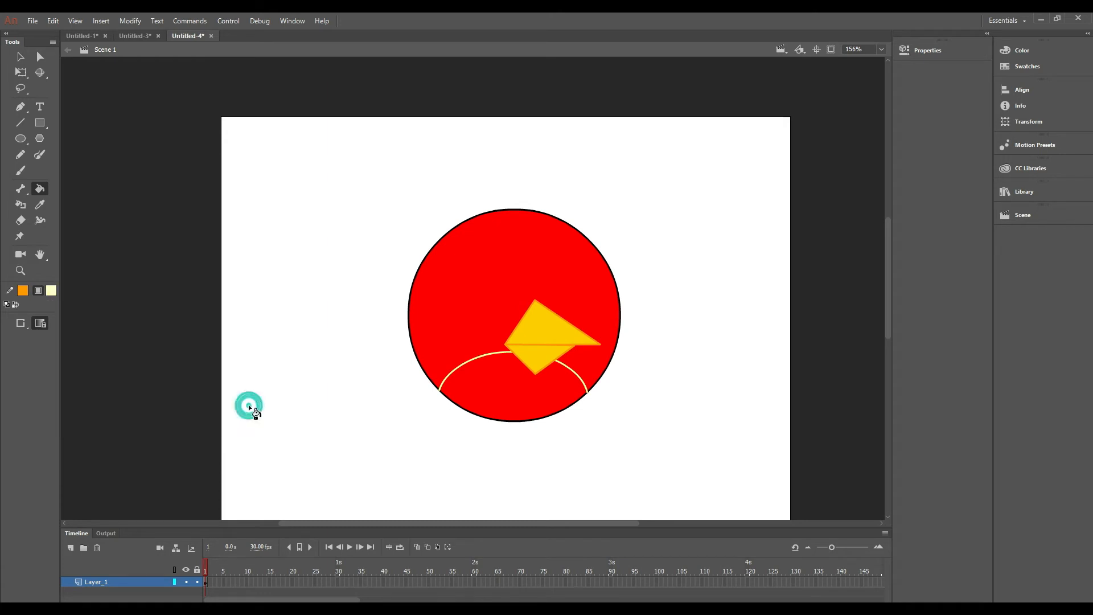
pyautogui.click(496, 373)
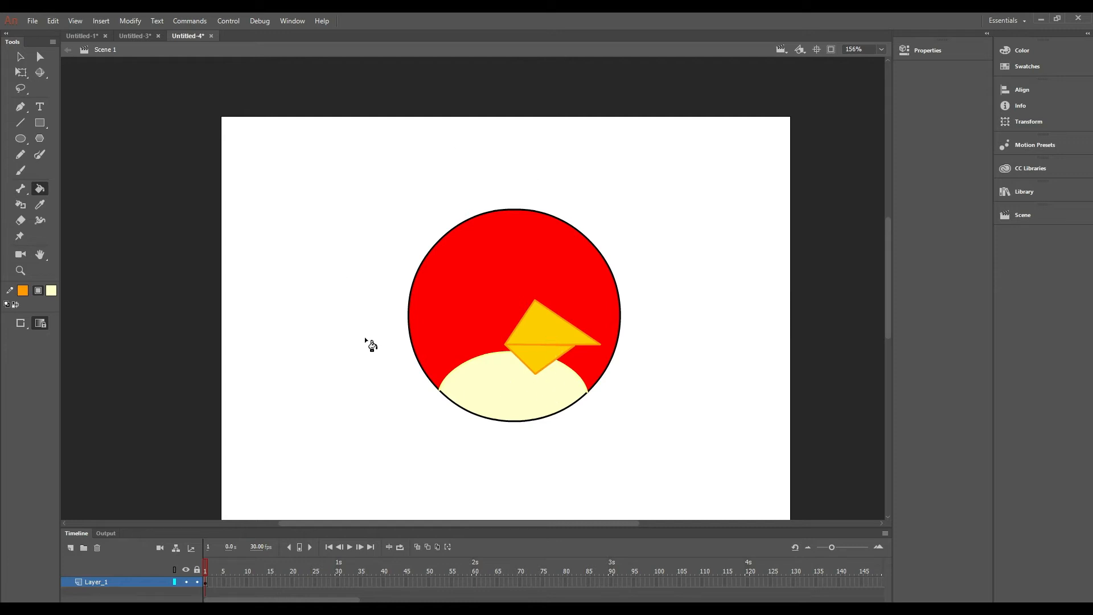
# - Draw a small white circle with a black outline on the empty canvas beside the body for the eye
pyautogui.click(19, 138)
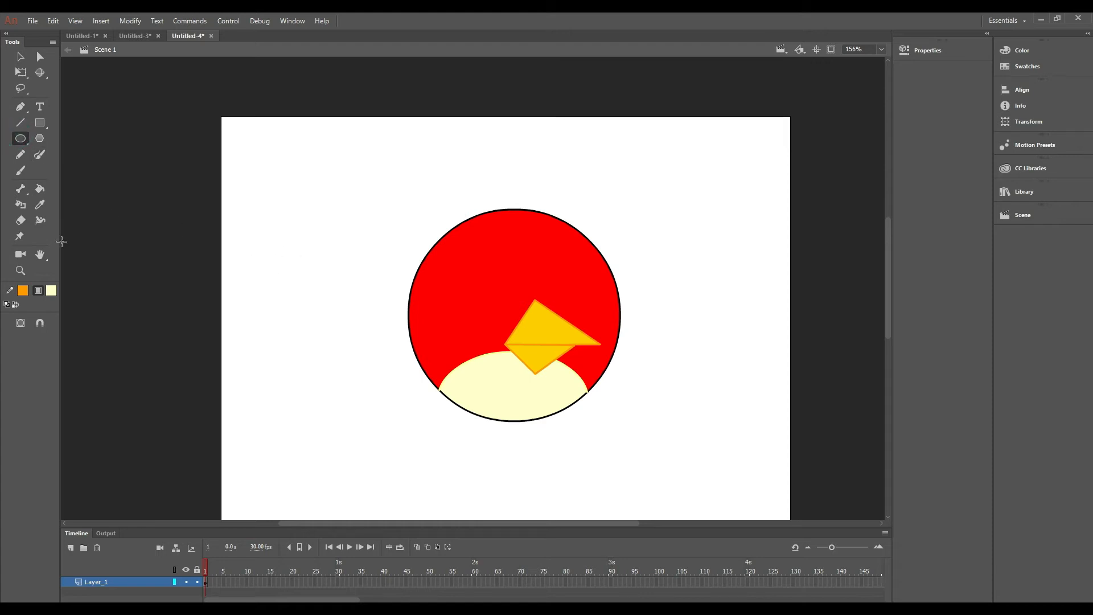
pyautogui.click(23, 291)
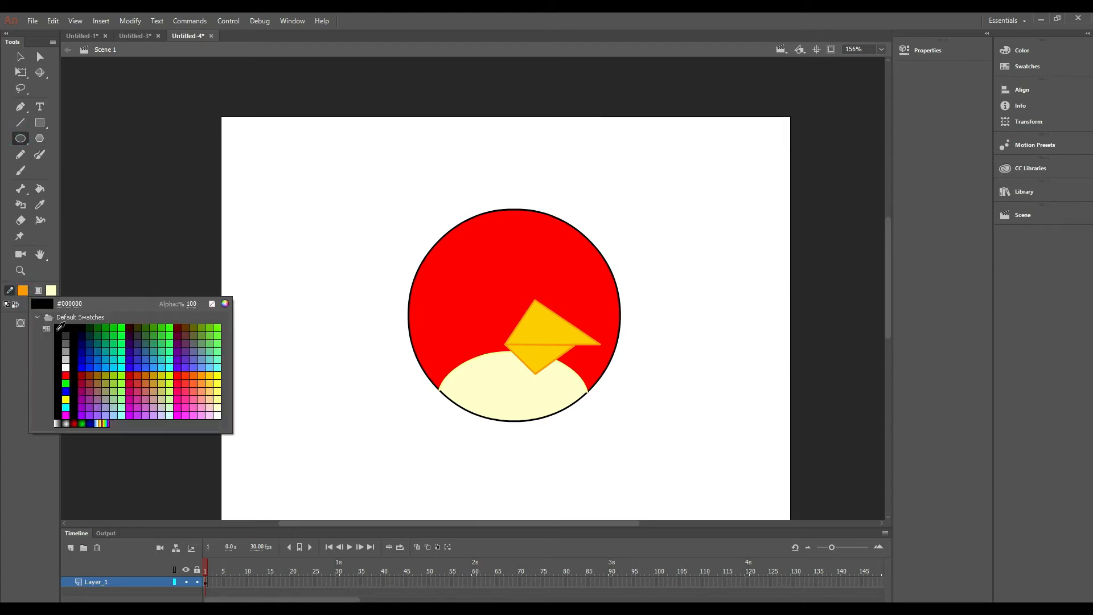
pyautogui.click(65, 326)
pyautogui.click(51, 291)
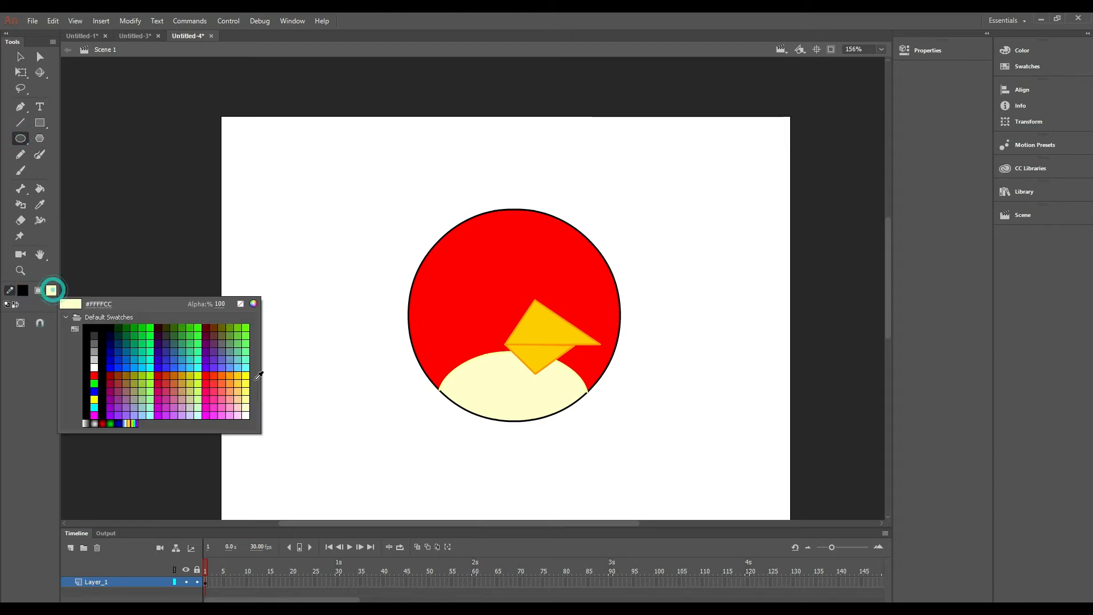
pyautogui.click(249, 415)
pyautogui.moveTo(259, 277)
pyautogui.mouseDown()
pyautogui.moveTo(324, 349)
pyautogui.moveTo(314, 331)
pyautogui.mouseUp()
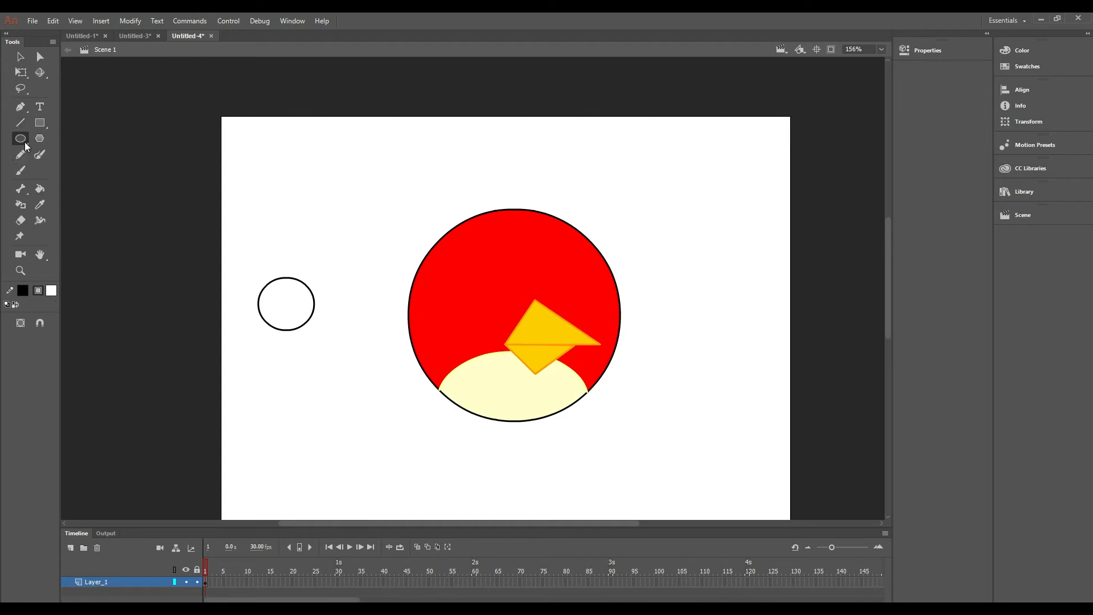
# - Draw a much smaller black-filled circle above the white eye circle for the pupil
pyautogui.click(52, 291)
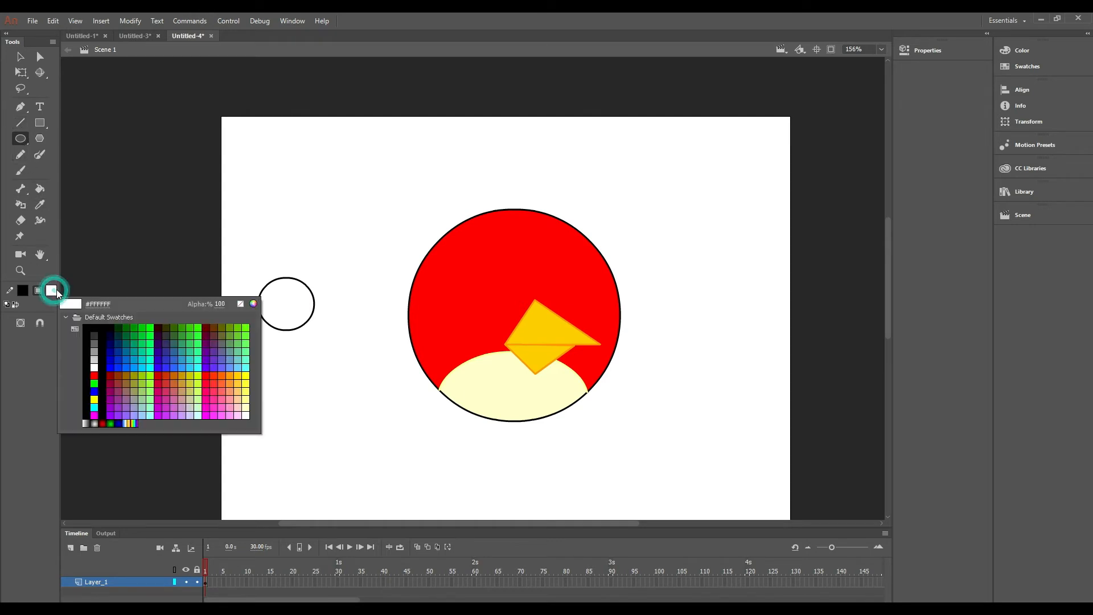
pyautogui.click(89, 327)
pyautogui.moveTo(275, 206); pyautogui.dragTo(293, 224)
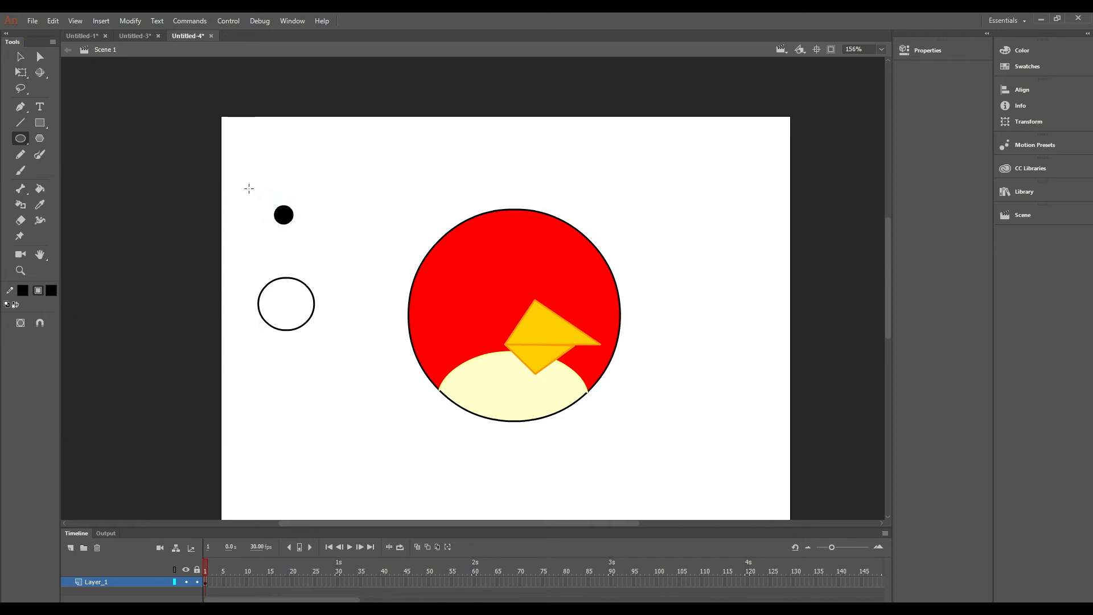
# - Move the black pupil inside the white eye circle, slightly right of its centre
pyautogui.click(21, 73)
pyautogui.click(283, 215)
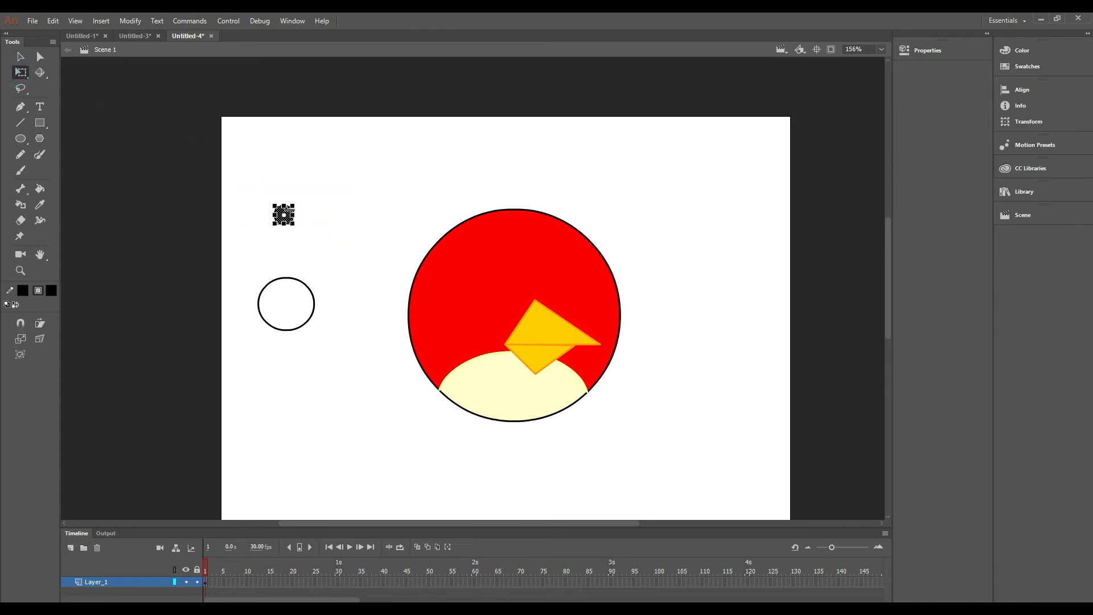
pyautogui.scroll(1, 285, 220)
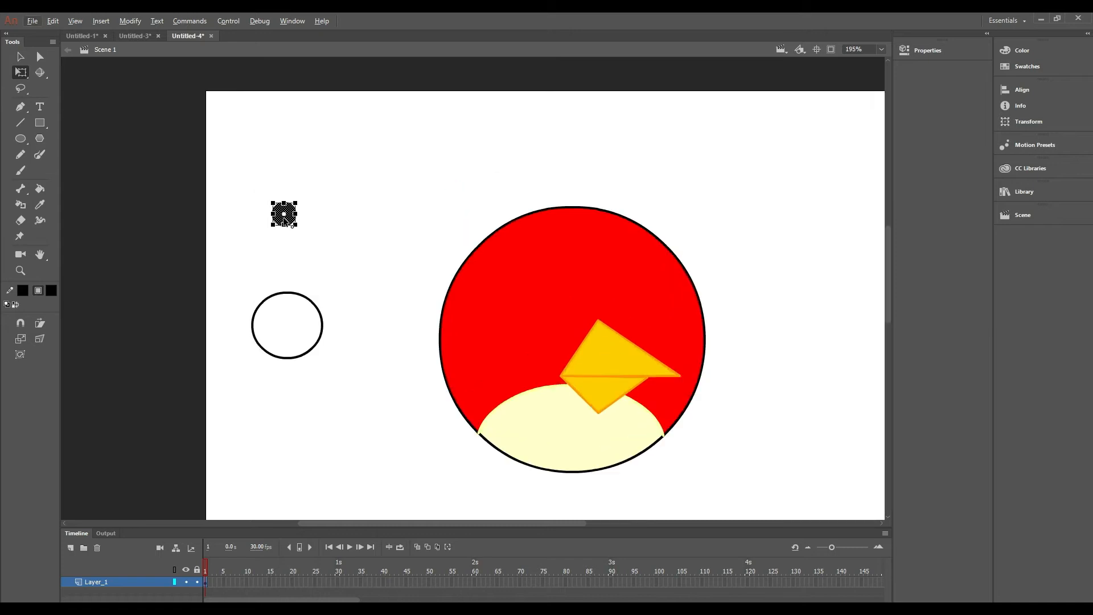
pyautogui.scroll(4, 284, 220)
pyautogui.moveTo(284, 220); pyautogui.dragTo(297, 477)
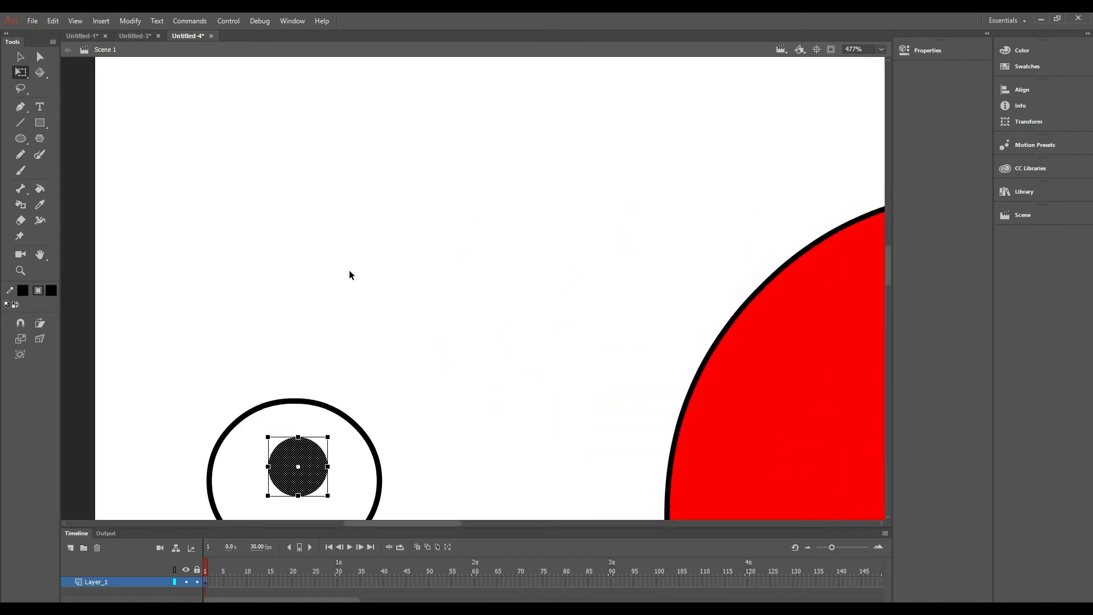
pyautogui.scroll(-5, 350, 275)
pyautogui.moveTo(294, 208); pyautogui.dragTo(312, 221)
pyautogui.click(473, 200)
# - Select the eye with its pupil and move it onto the body, just above the beak's left side
pyautogui.scroll(-3, 465, 158)
pyautogui.scroll(3, 455, 177)
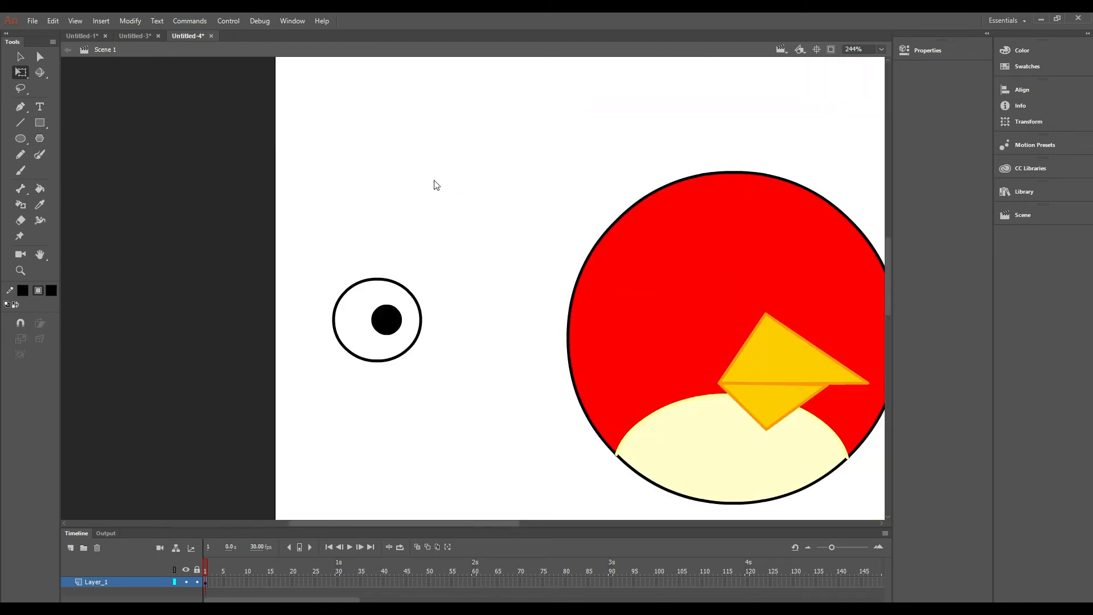
pyautogui.moveTo(327, 251); pyautogui.dragTo(478, 411)
pyautogui.moveTo(406, 306); pyautogui.dragTo(741, 294)
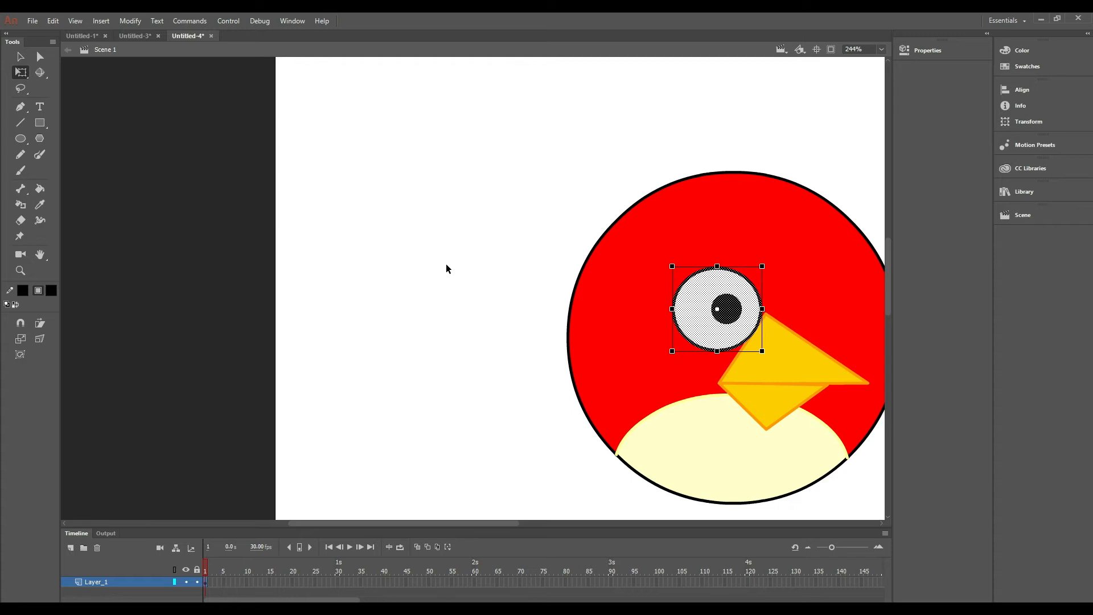
# - Make a second copy of the eye and leave it on the empty canvas beside the body
pyautogui.hotkey('ctrl', 'z')
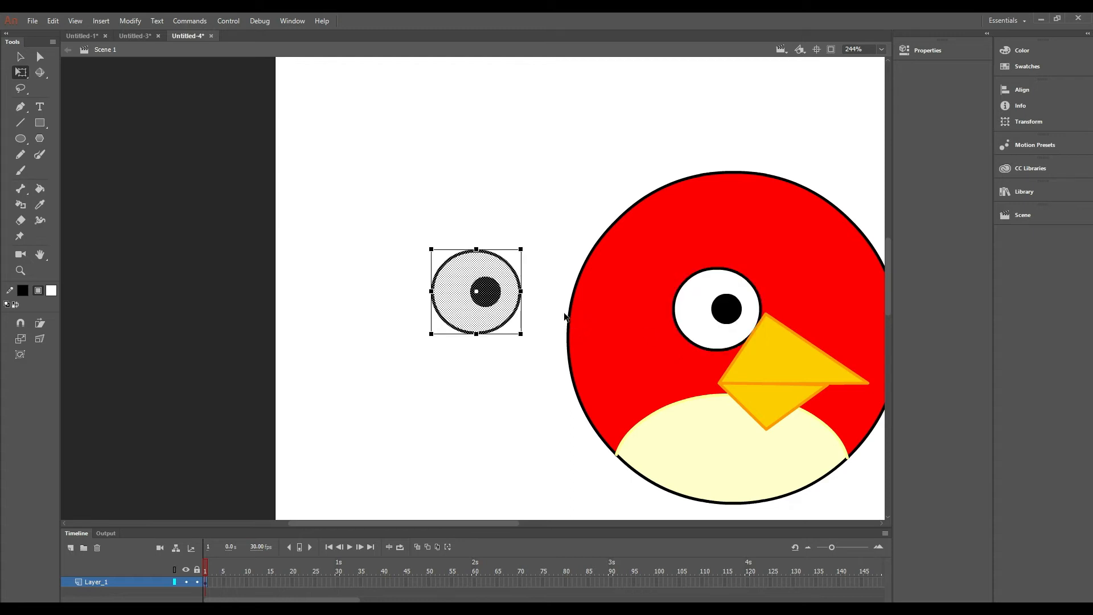
pyautogui.scroll(-3, 239, 204)
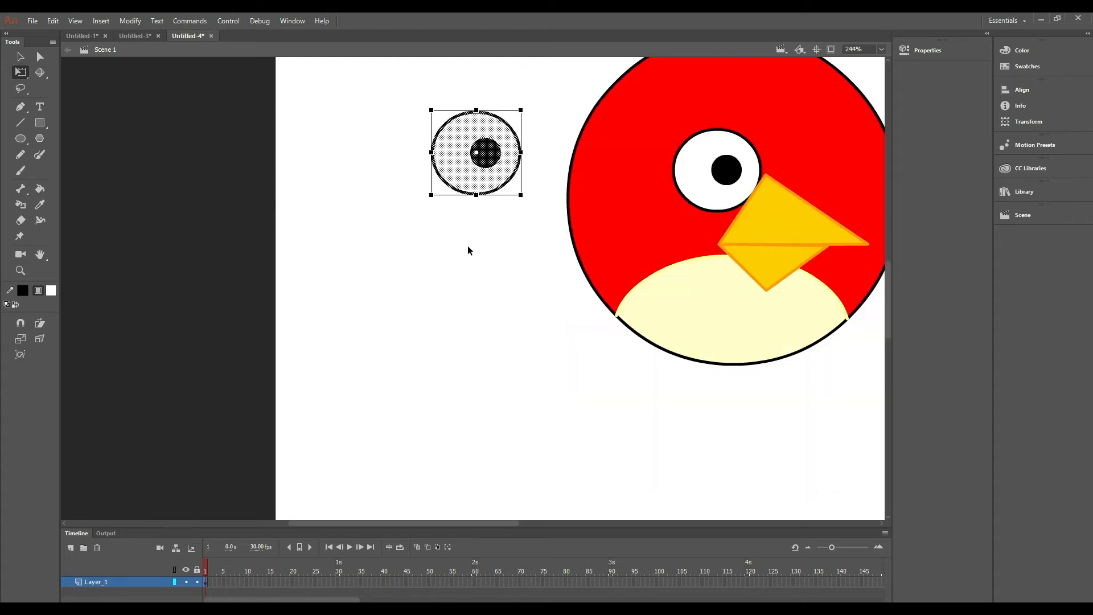
pyautogui.scroll(3, 468, 251)
pyautogui.moveTo(505, 291)
pyautogui.mouseDown()
pyautogui.moveTo(786, 273)
pyautogui.moveTo(852, 302)
pyautogui.moveTo(497, 283)
pyautogui.mouseUp()
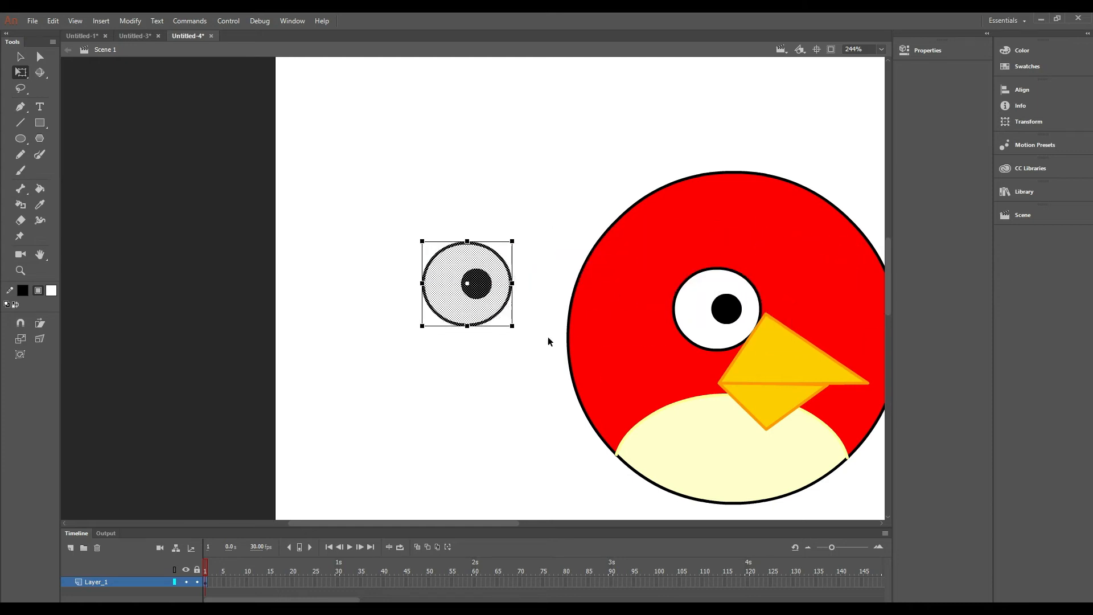
pyautogui.click(493, 444)
# - Curve the upper beak's sloping edge inward and lower its peak a little
pyautogui.moveTo(480, 522); pyautogui.dragTo(532, 523)
pyautogui.click(22, 59)
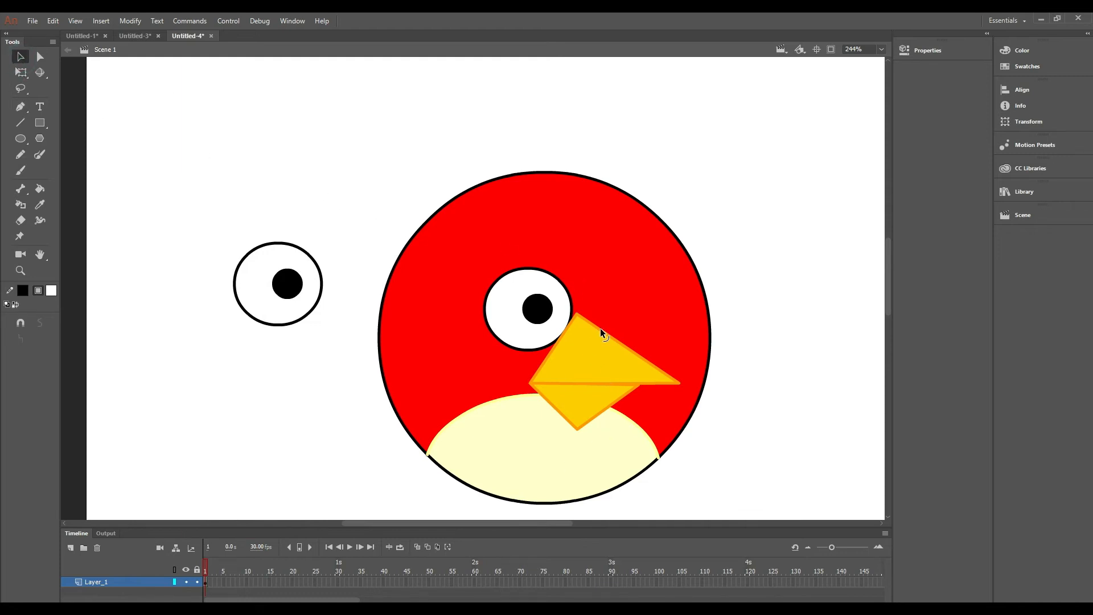
pyautogui.moveTo(601, 328); pyautogui.dragTo(591, 337)
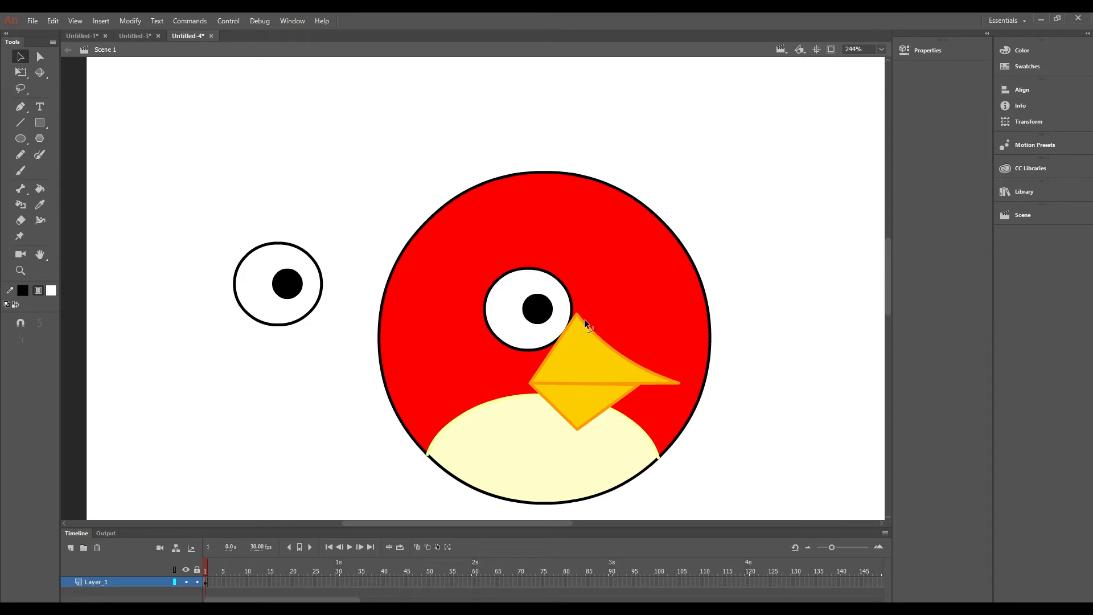
pyautogui.moveTo(578, 313); pyautogui.dragTo(577, 324)
pyautogui.click(309, 141)
# - Move the second eye onto the body, level with the first eye and just to its right with a small gap
pyautogui.click(22, 70)
pyautogui.moveTo(183, 214); pyautogui.dragTo(330, 356)
pyautogui.moveTo(292, 288); pyautogui.dragTo(634, 312)
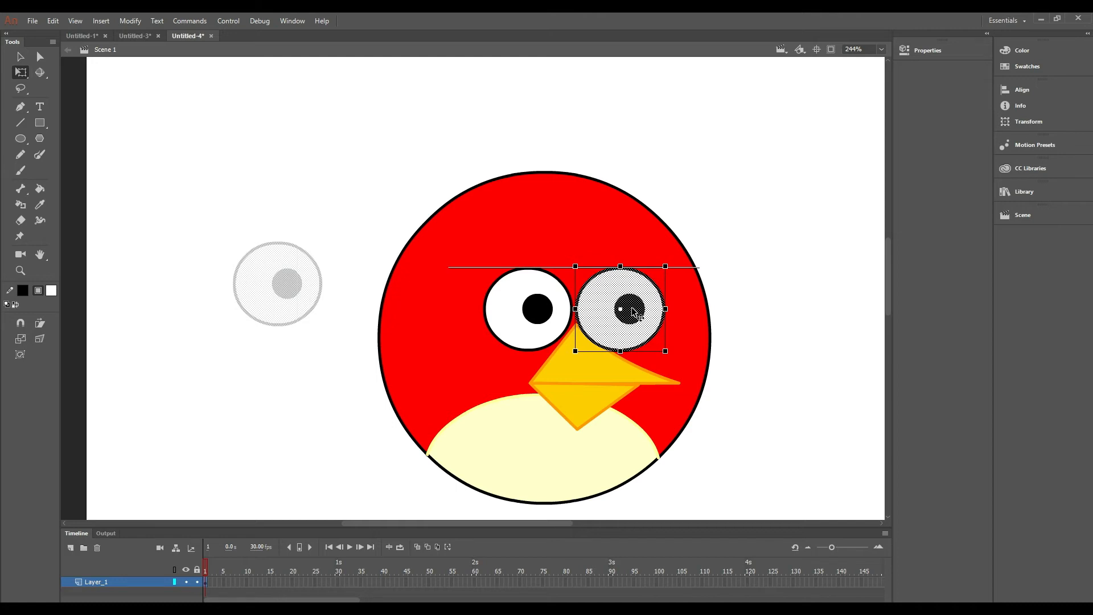
pyautogui.moveTo(634, 312); pyautogui.dragTo(639, 312)
pyautogui.click(818, 285)
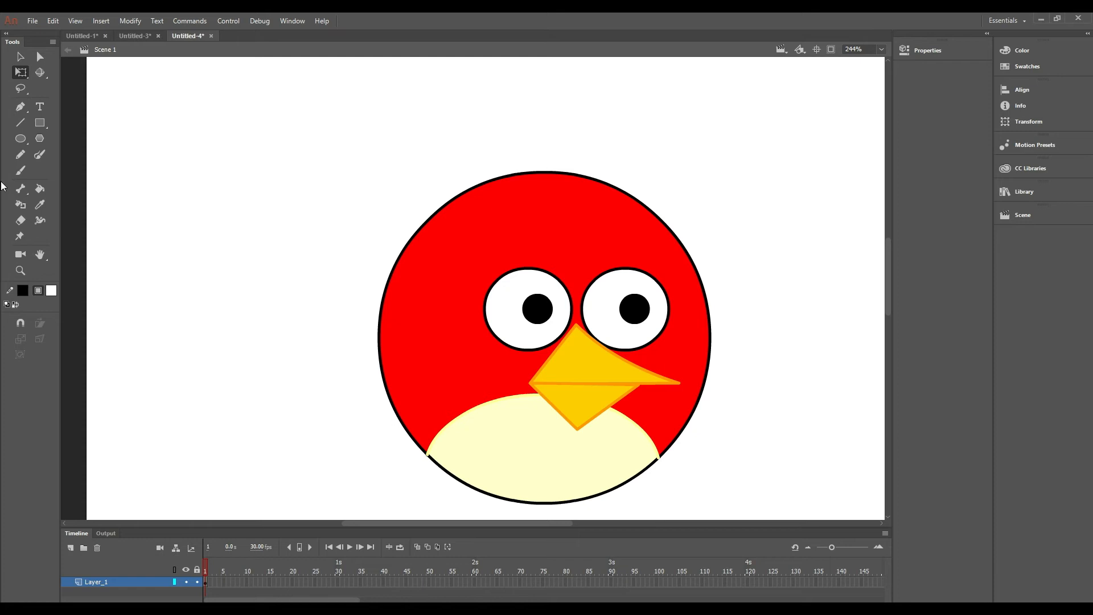
# - Draw a wide black-filled rectangle on the empty canvas to the upper left of the body
pyautogui.click(46, 126)
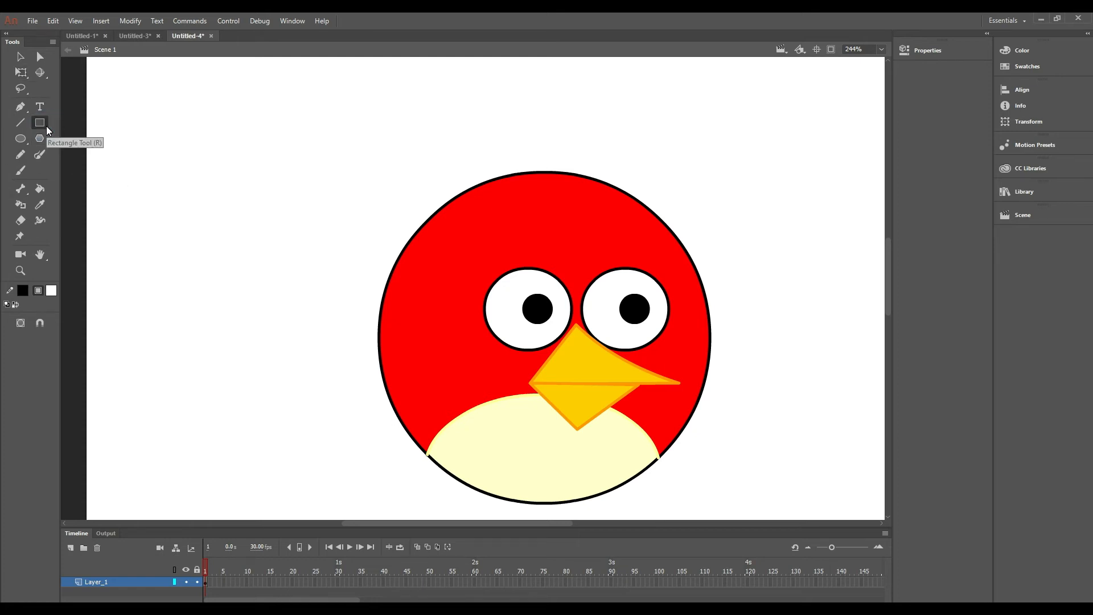
pyautogui.click(50, 291)
pyautogui.click(88, 331)
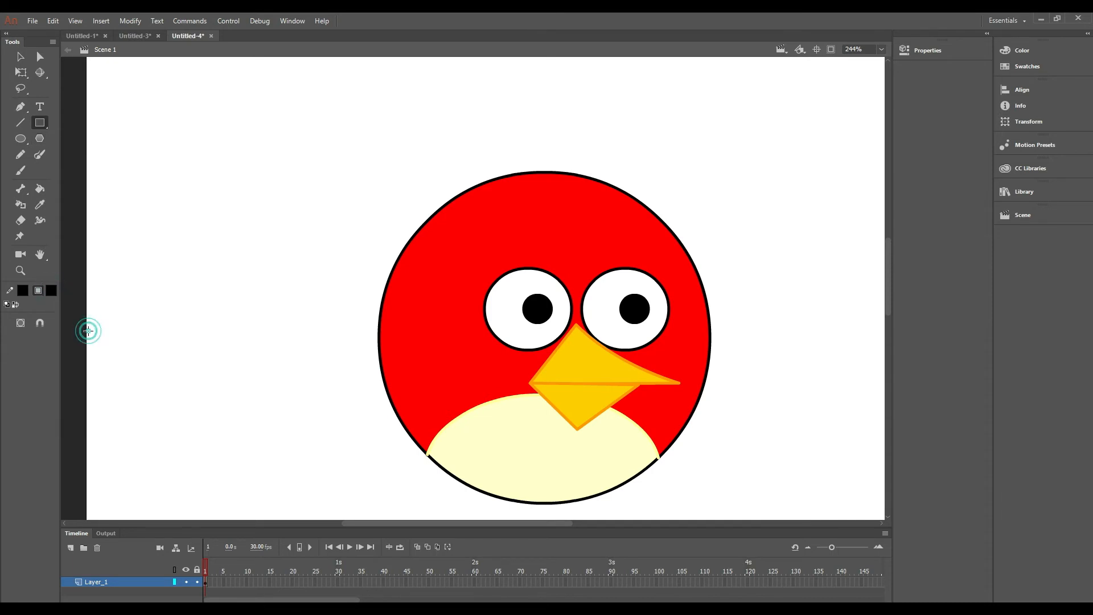
pyautogui.moveTo(137, 186); pyautogui.dragTo(266, 231)
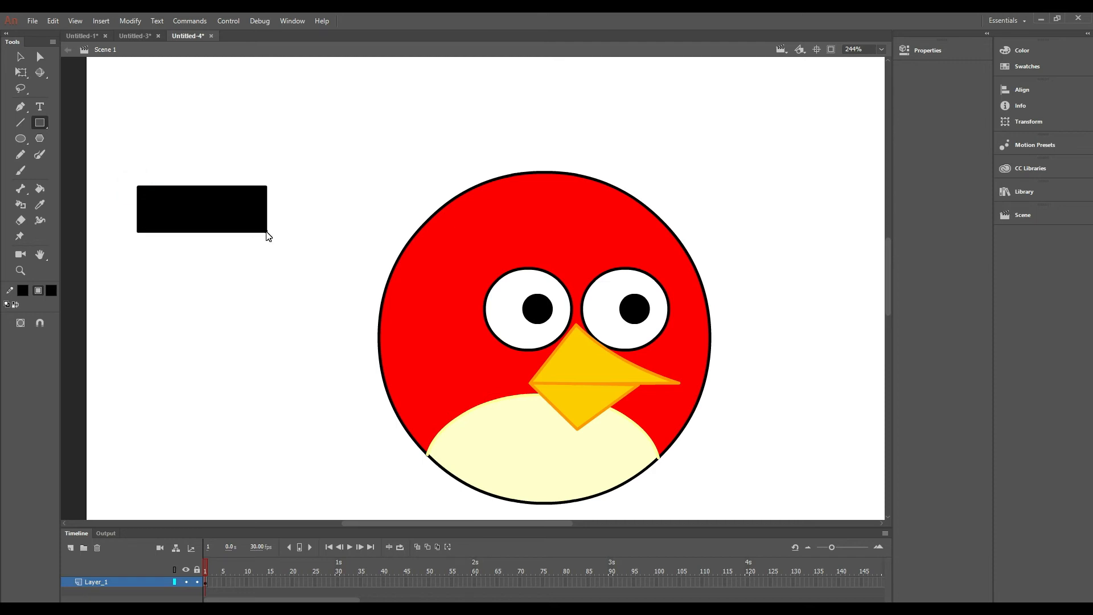
pyautogui.click(21, 56)
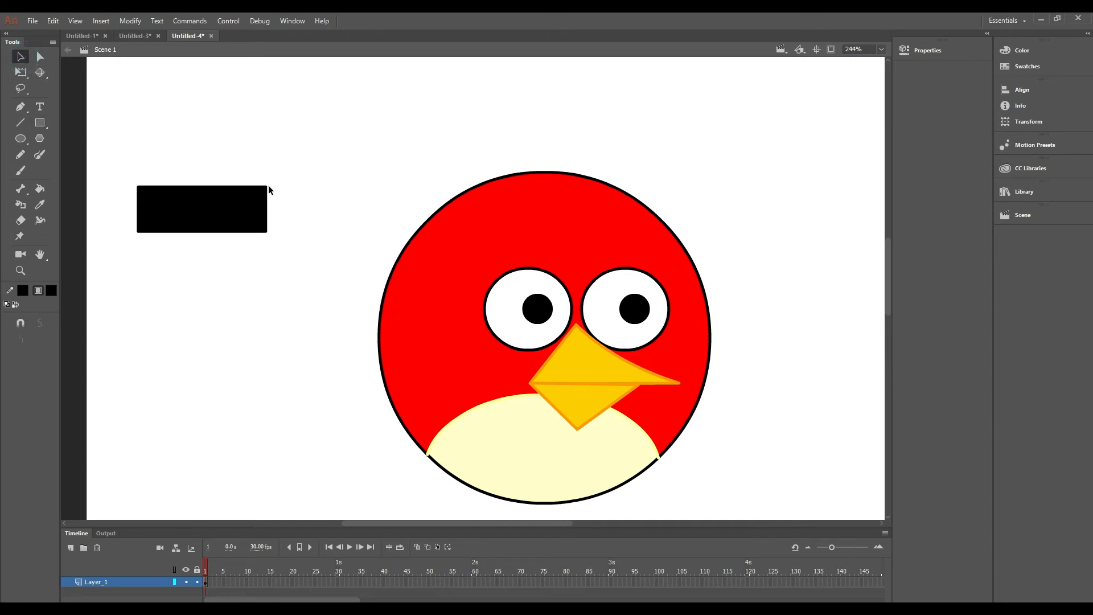
# - Pull three corners of the black rectangle to reshape it into a slanted eyebrow that narrows toward the body
pyautogui.moveTo(267, 187); pyautogui.dragTo(277, 210)
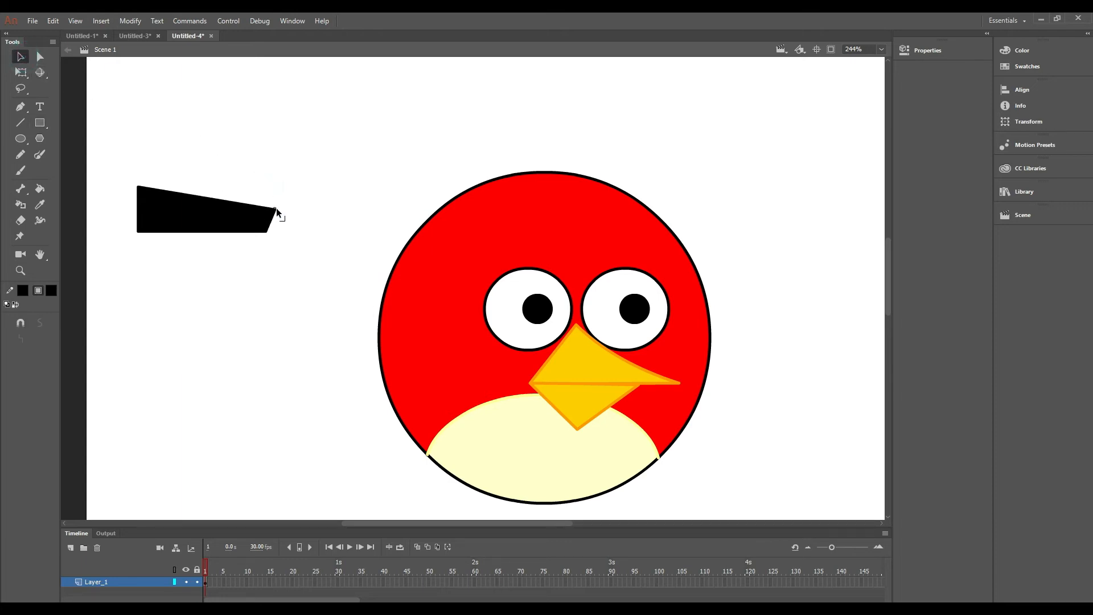
pyautogui.moveTo(140, 187); pyautogui.dragTo(146, 174)
pyautogui.moveTo(138, 232)
pyautogui.mouseDown()
pyautogui.moveTo(138, 204)
pyautogui.moveTo(135, 213)
pyautogui.mouseUp()
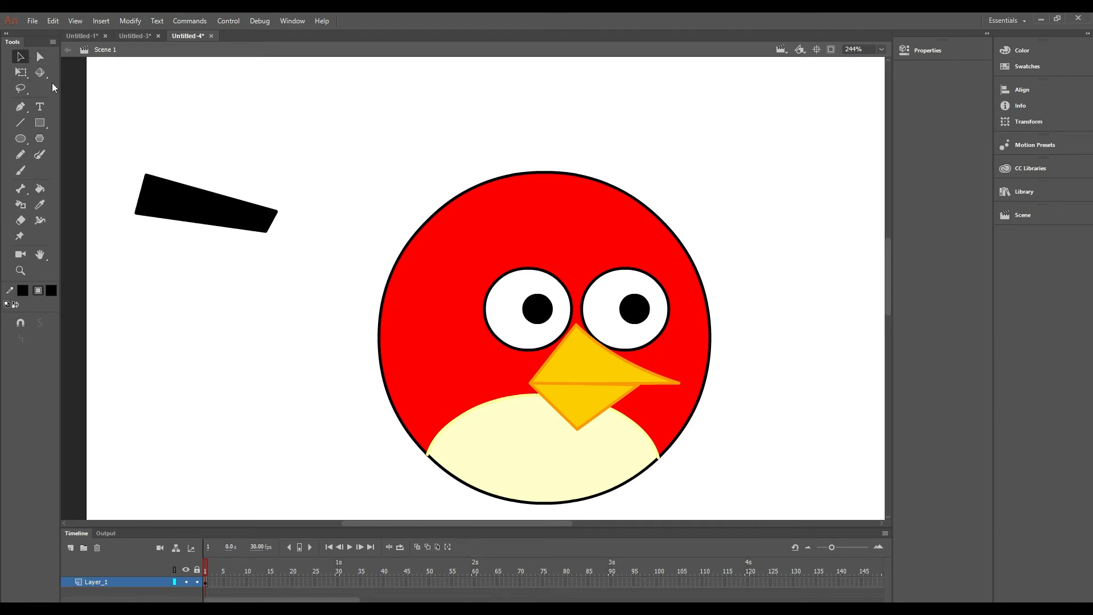
# - Rotate the eyebrow slightly clockwise and make it a little shorter and thinner with Free Transform
pyautogui.click(25, 72)
pyautogui.moveTo(116, 125); pyautogui.dragTo(330, 272)
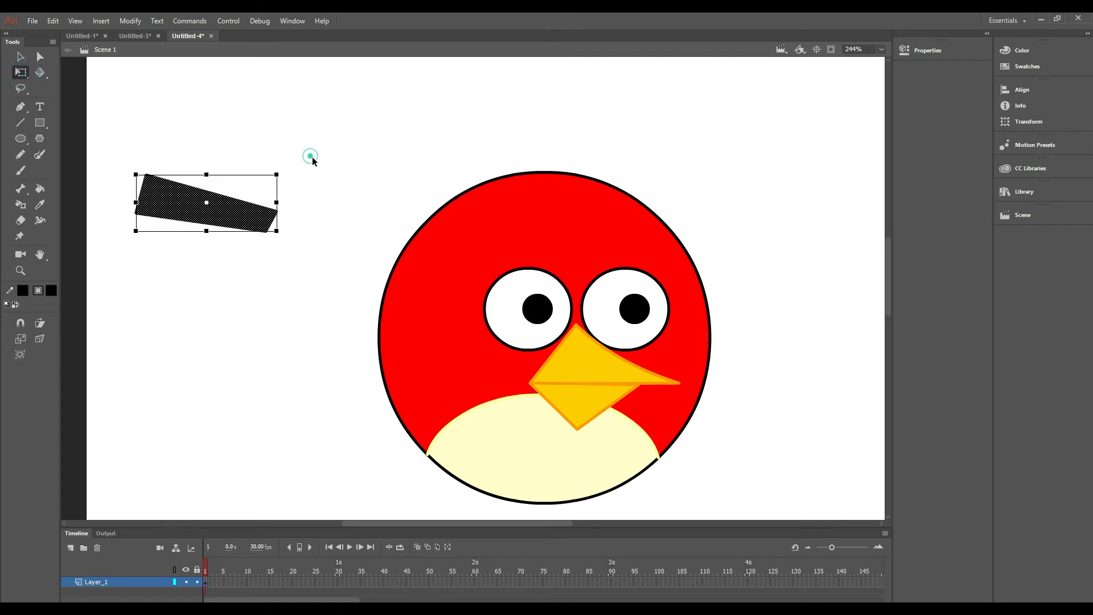
pyautogui.moveTo(321, 168); pyautogui.dragTo(320, 168)
pyautogui.moveTo(120, 144); pyautogui.dragTo(318, 280)
pyautogui.moveTo(285, 174); pyautogui.dragTo(292, 190)
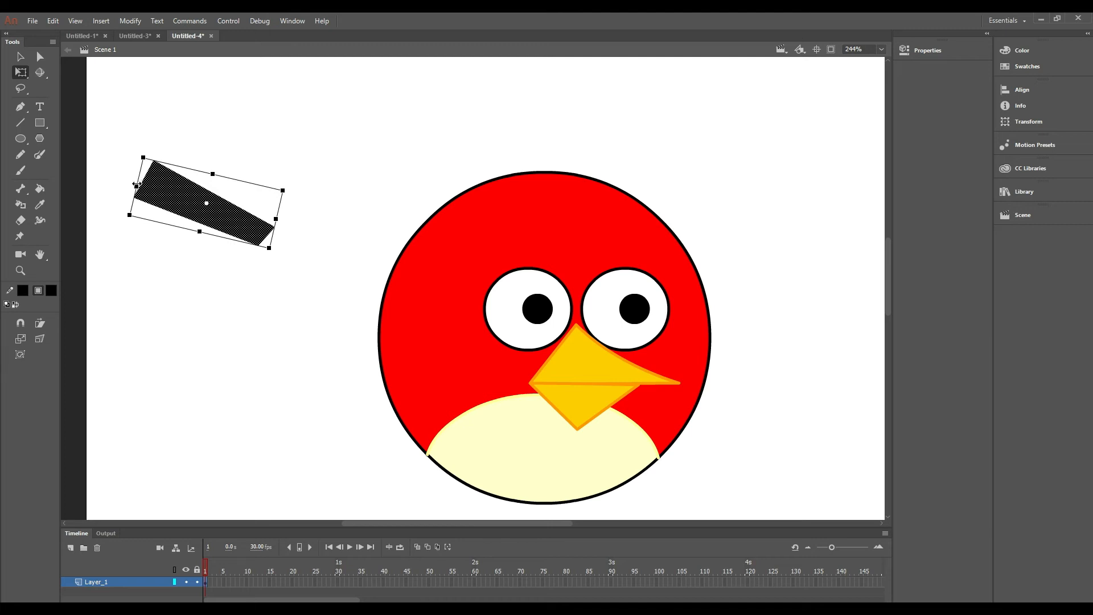
pyautogui.moveTo(137, 185); pyautogui.dragTo(147, 189)
pyautogui.moveTo(214, 172); pyautogui.dragTo(214, 176)
pyautogui.click(314, 150)
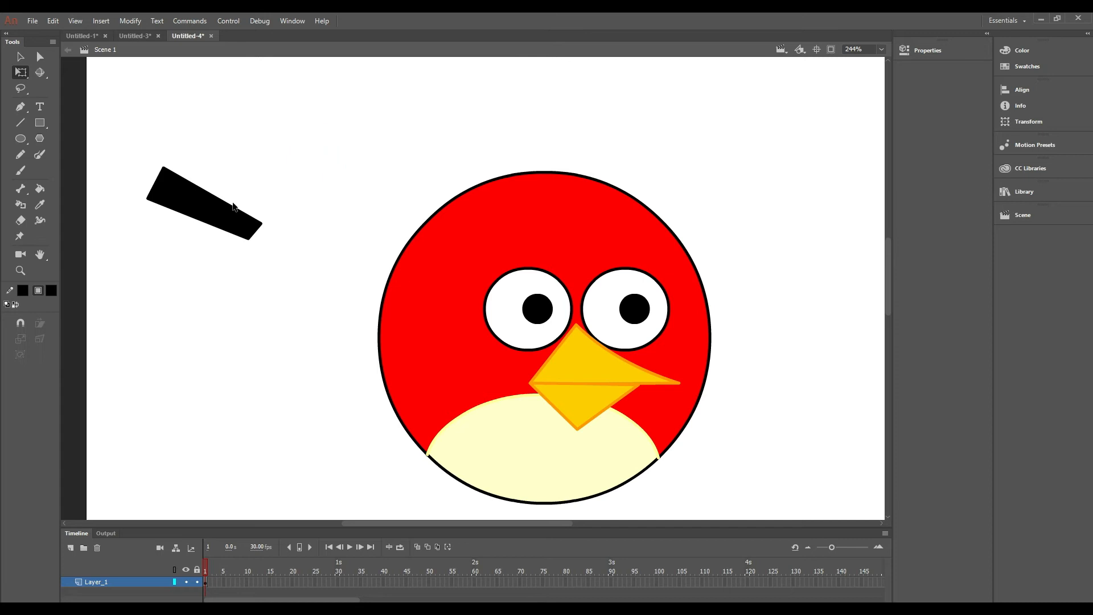
pyautogui.moveTo(214, 217)
pyautogui.mouseDown()
pyautogui.moveTo(464, 230)
pyautogui.moveTo(537, 288)
pyautogui.moveTo(215, 214)
pyautogui.mouseUp()
pyautogui.click(325, 173)
pyautogui.click(208, 188)
pyautogui.hotkey('ctrl', 'z')
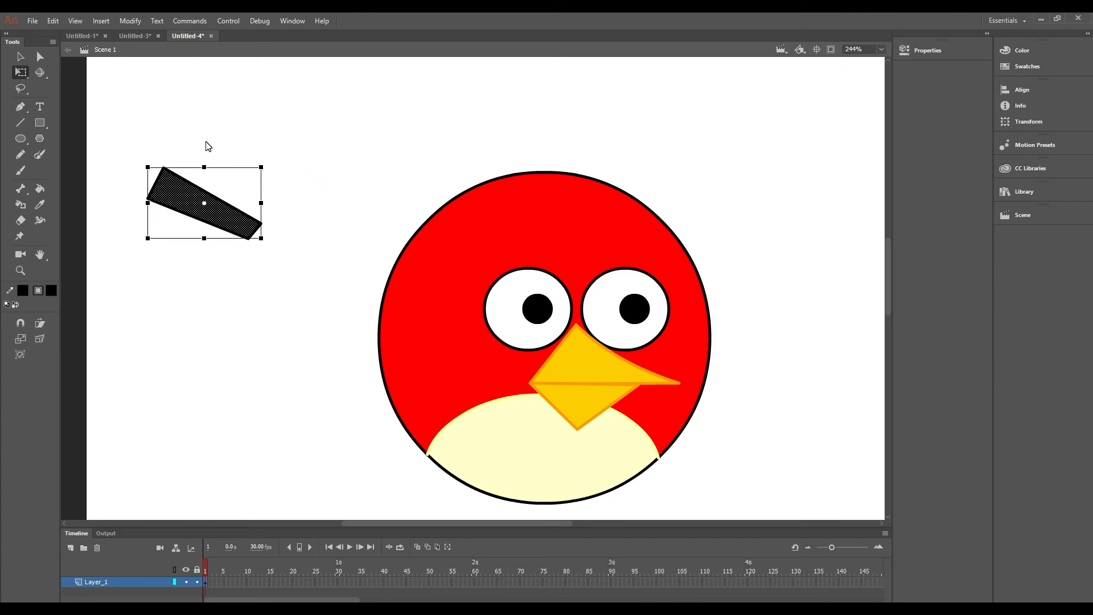
# - Move the whole eyebrow onto the body so it slopes across the upper part of the left eye
pyautogui.moveTo(108, 117); pyautogui.dragTo(306, 271)
pyautogui.moveTo(227, 222); pyautogui.dragTo(553, 287)
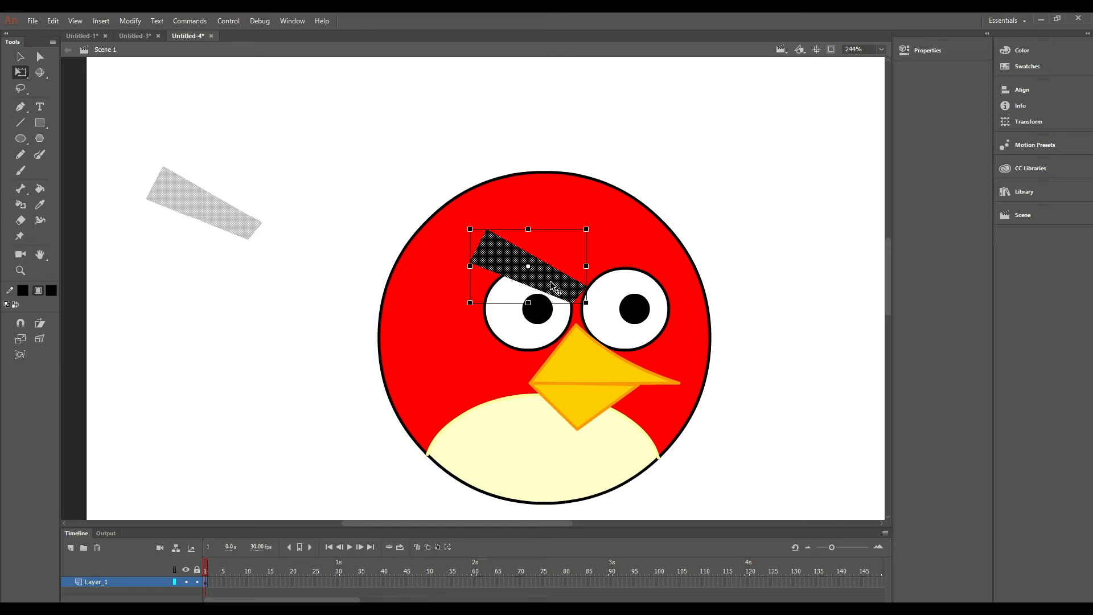
pyautogui.moveTo(552, 287); pyautogui.dragTo(552, 287)
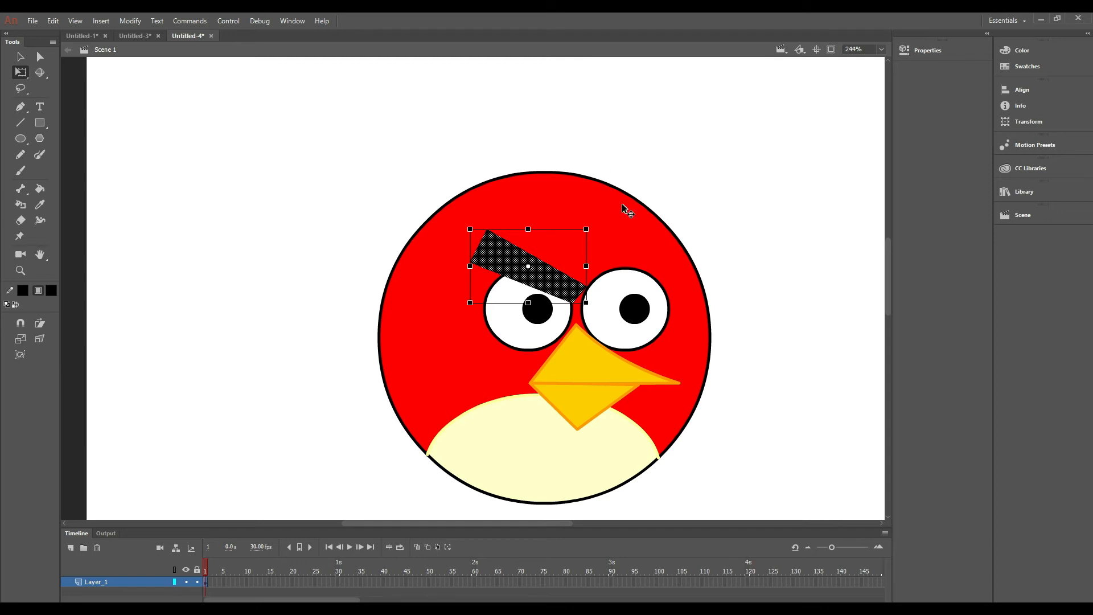
# - Paste a copy of the eyebrow and flip it horizontally
pyautogui.hotkey('ctrl', 'v')
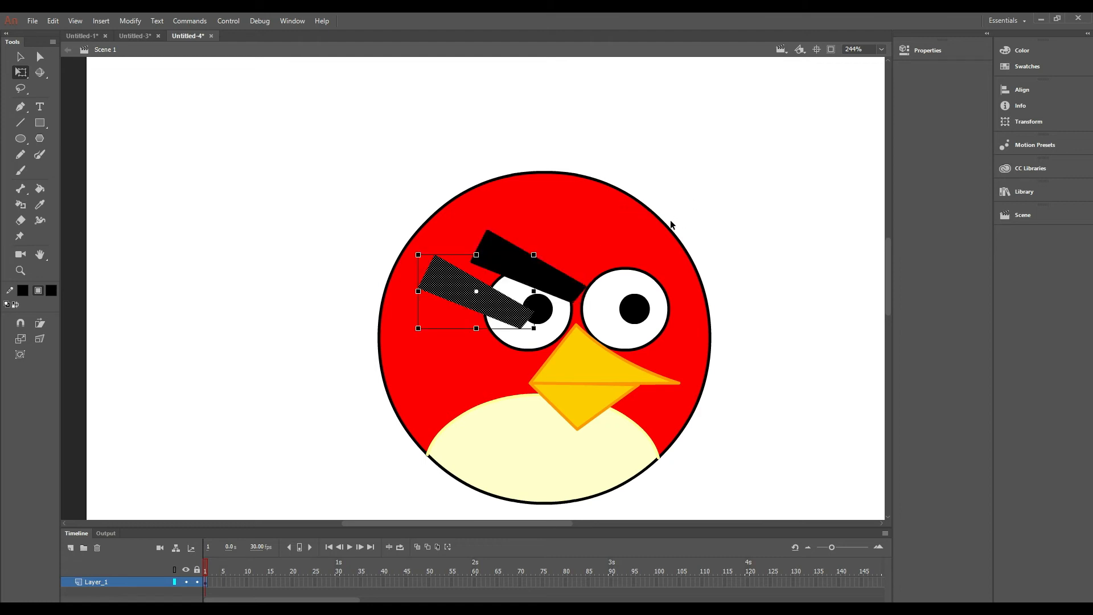
pyautogui.rightClick(474, 308)
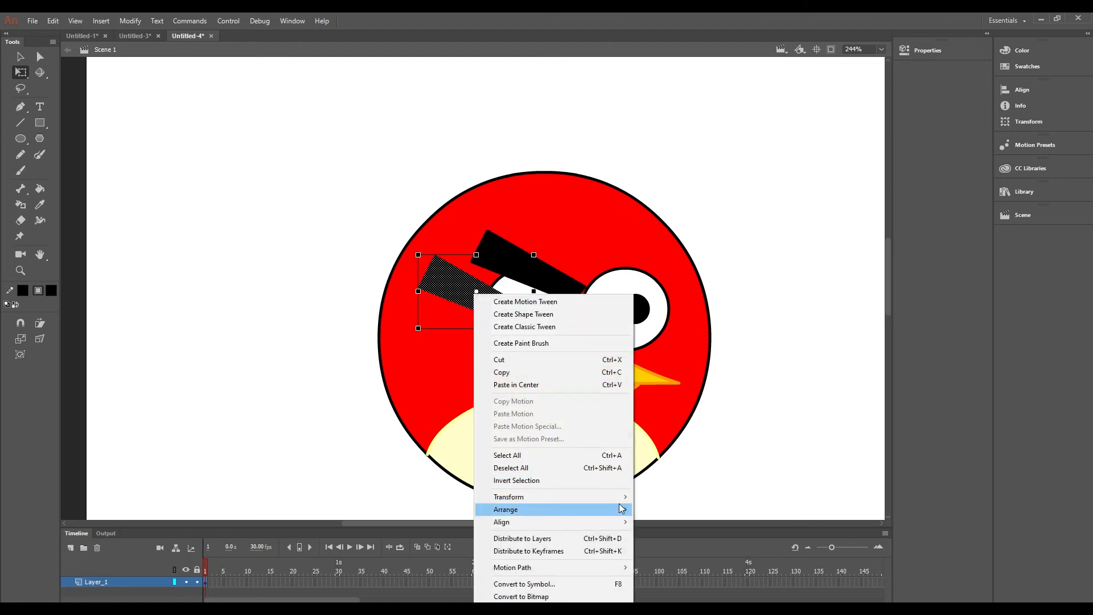
pyautogui.moveTo(619, 496)
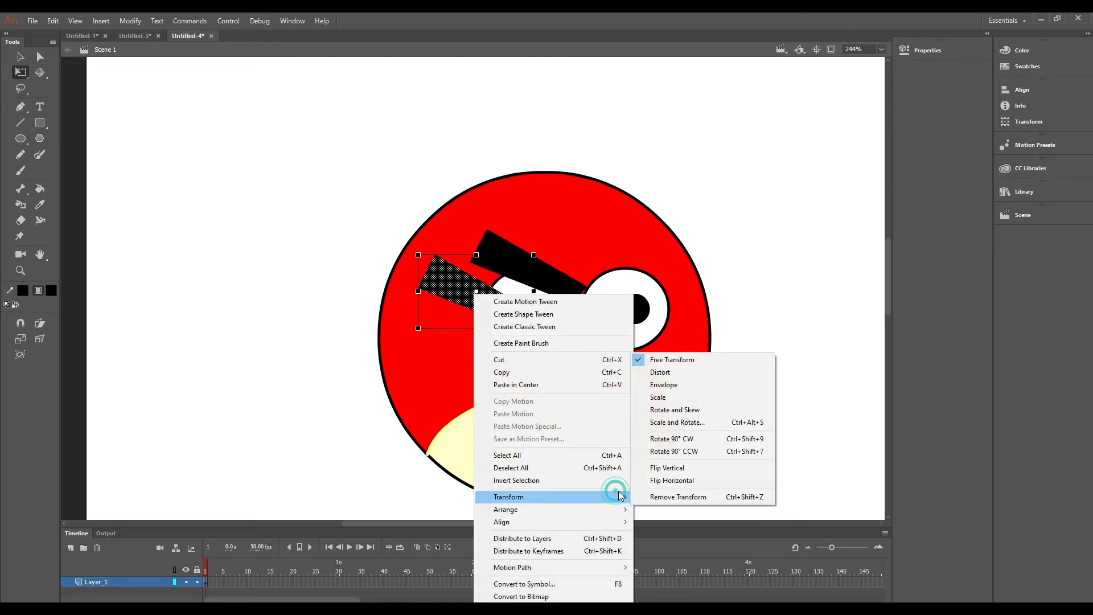
pyautogui.click(719, 488)
# - Move the flipped eyebrow over the right eye, level with the first and meeting it between the eyes
pyautogui.moveTo(466, 292); pyautogui.dragTo(649, 266)
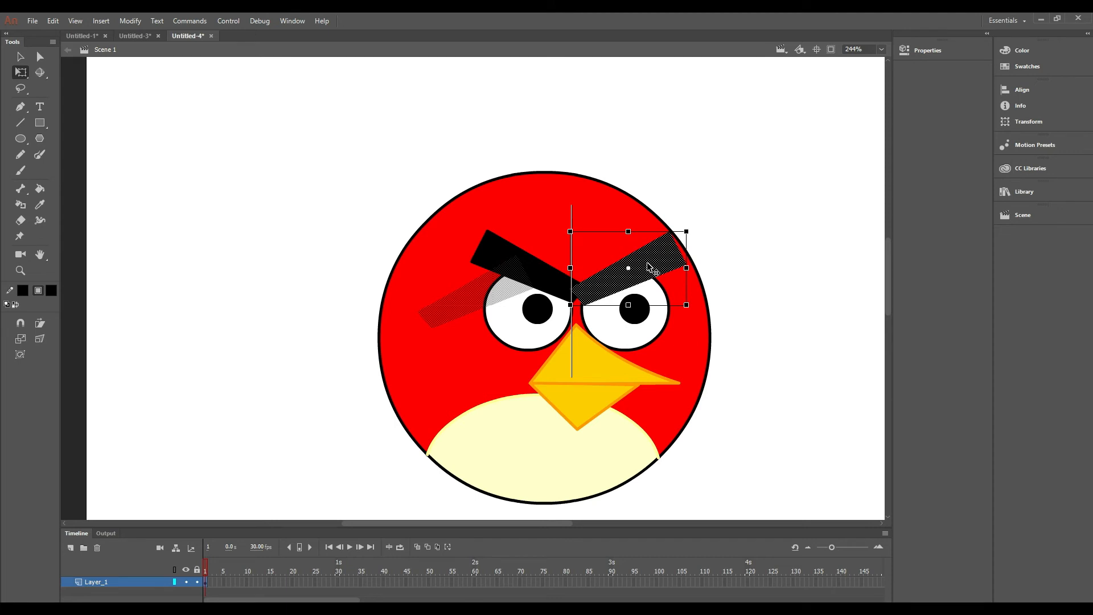
pyautogui.moveTo(649, 267); pyautogui.dragTo(649, 264)
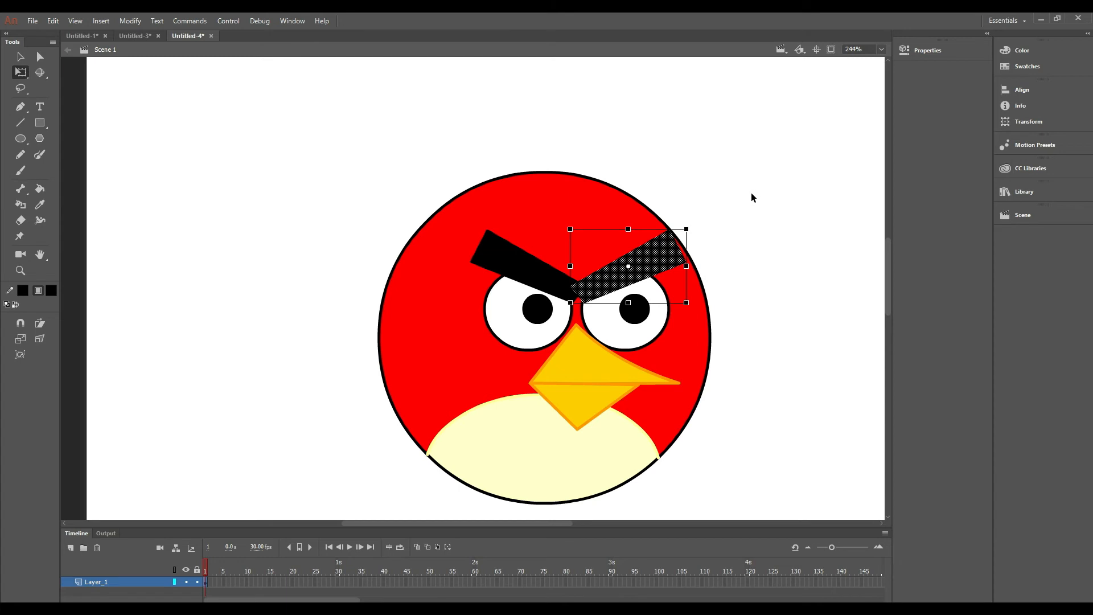
pyautogui.click(748, 200)
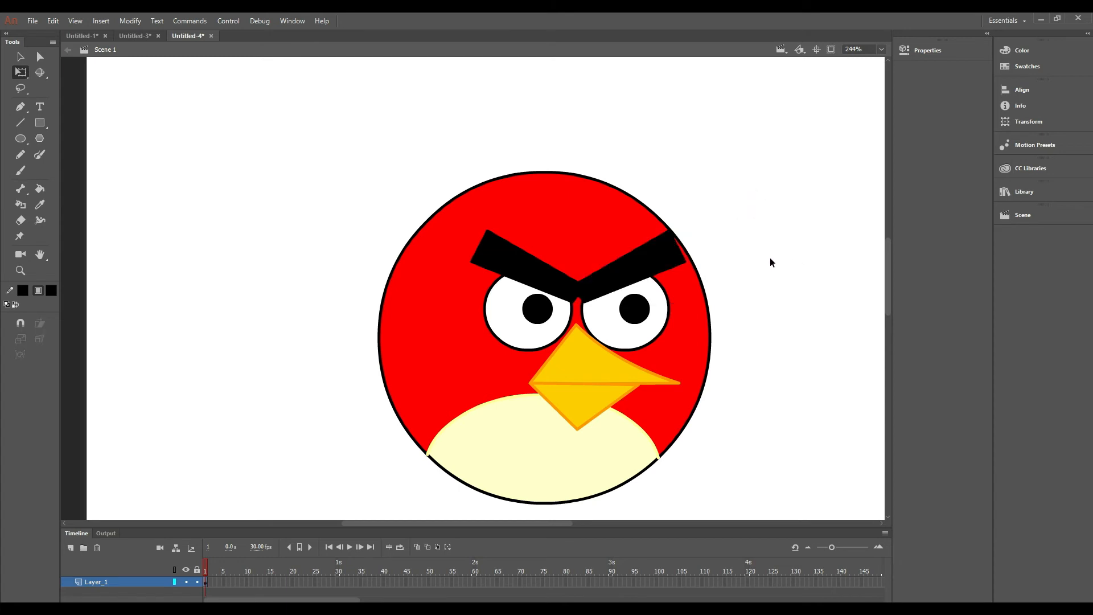
# - Draw three tapered tail feather outlines with the Line tool, fanning out from the left edge of the body
pyautogui.scroll(-4, 760, 243)
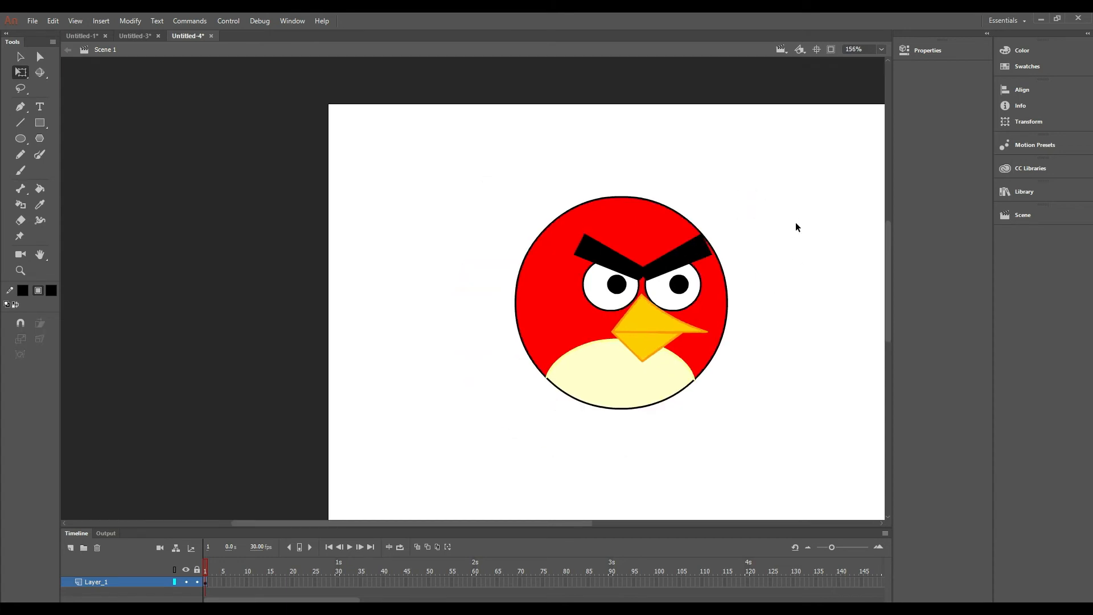
pyautogui.scroll(1, 777, 242)
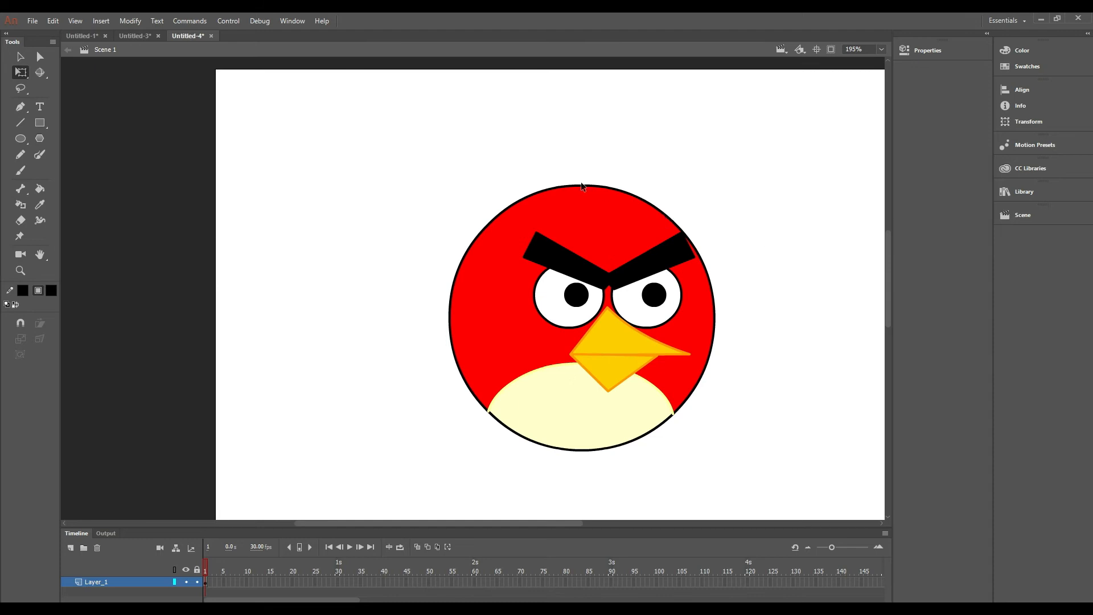
pyautogui.click(20, 122)
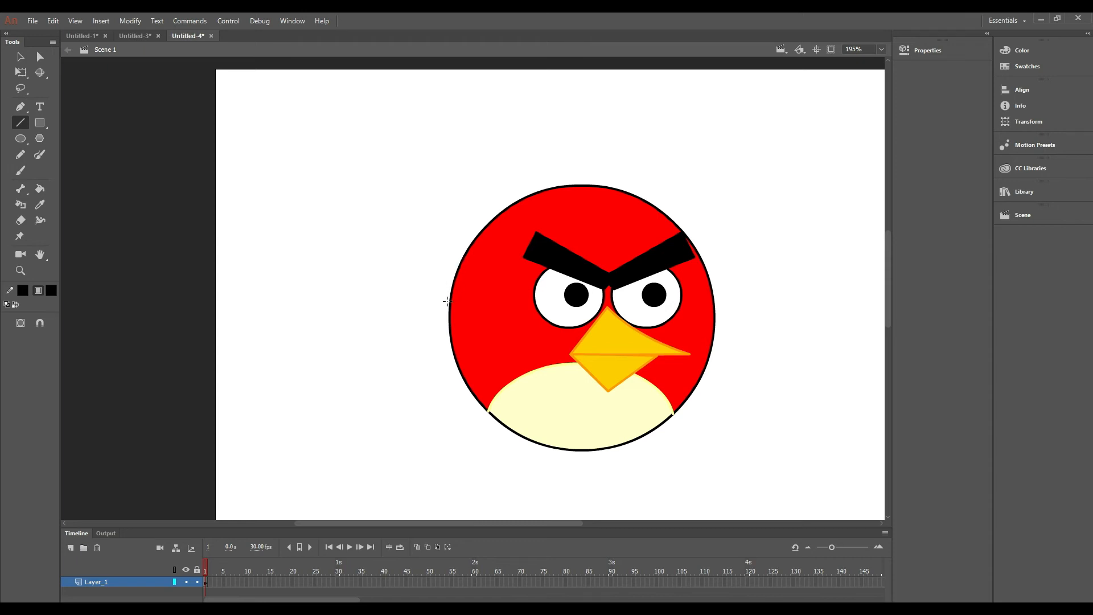
pyautogui.moveTo(449, 307)
pyautogui.mouseDown()
pyautogui.moveTo(385, 269)
pyautogui.moveTo(383, 309)
pyautogui.moveTo(449, 317)
pyautogui.moveTo(356, 323)
pyautogui.moveTo(357, 361)
pyautogui.moveTo(450, 334)
pyautogui.mouseUp()
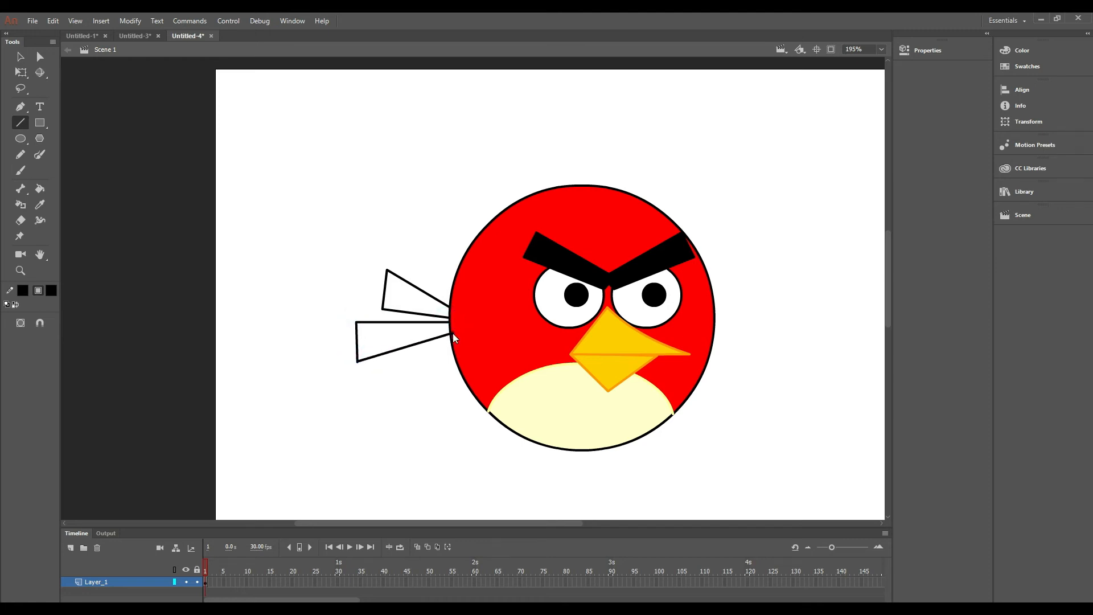
pyautogui.moveTo(451, 339)
pyautogui.mouseDown()
pyautogui.moveTo(395, 378)
pyautogui.moveTo(385, 364)
pyautogui.moveTo(398, 400)
pyautogui.moveTo(454, 353)
pyautogui.mouseUp()
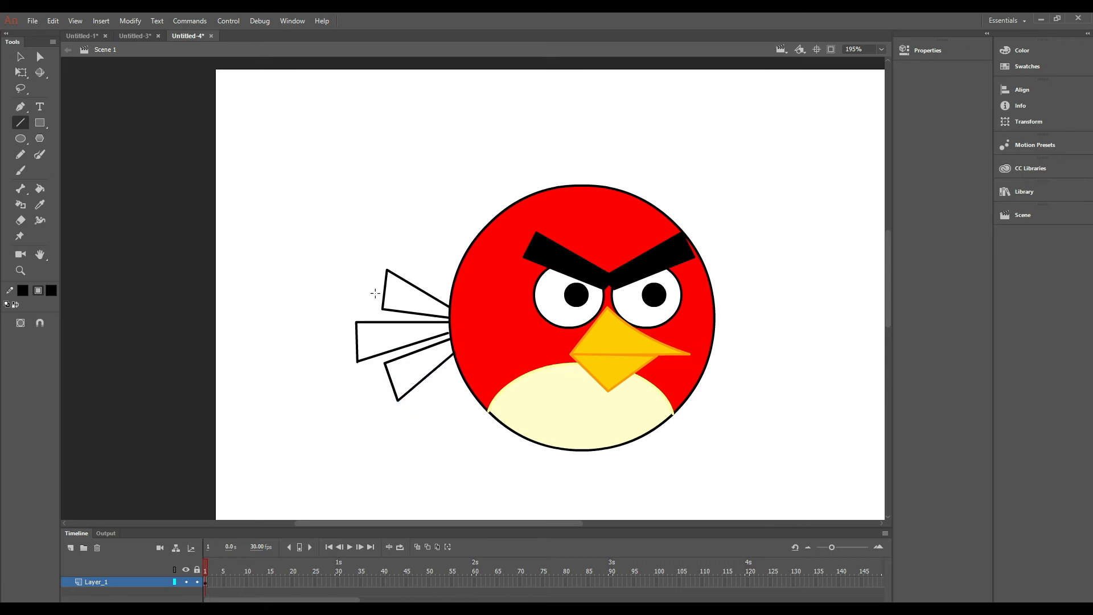
pyautogui.click(369, 201)
# - Fill the upper tail feather with black using the Paint Bucket
pyautogui.click(52, 293)
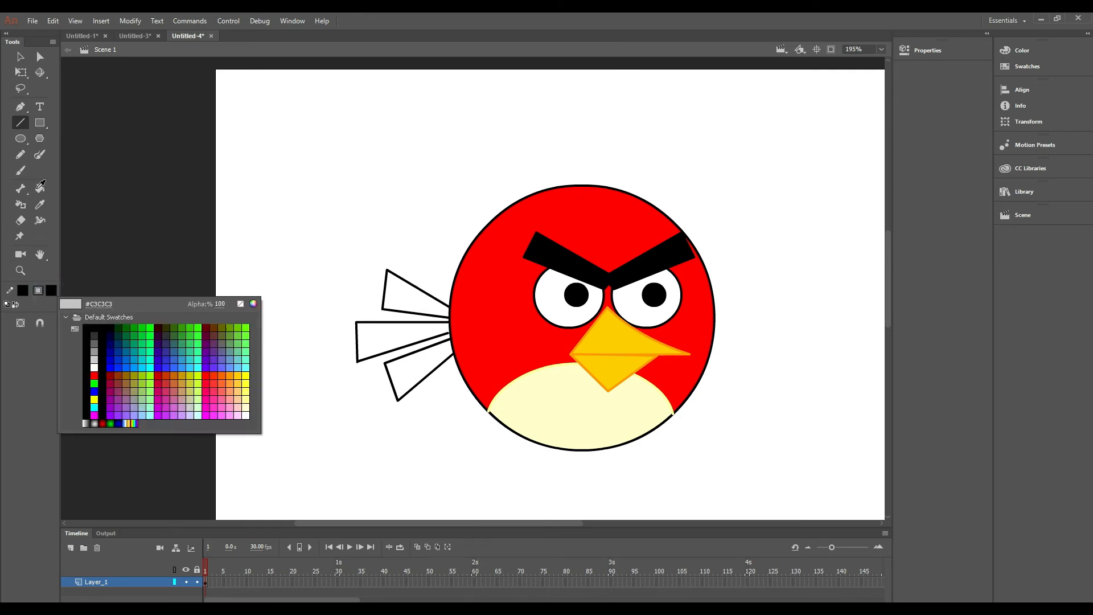
pyautogui.click(38, 187)
pyautogui.click(39, 188)
pyautogui.click(51, 291)
pyautogui.click(90, 327)
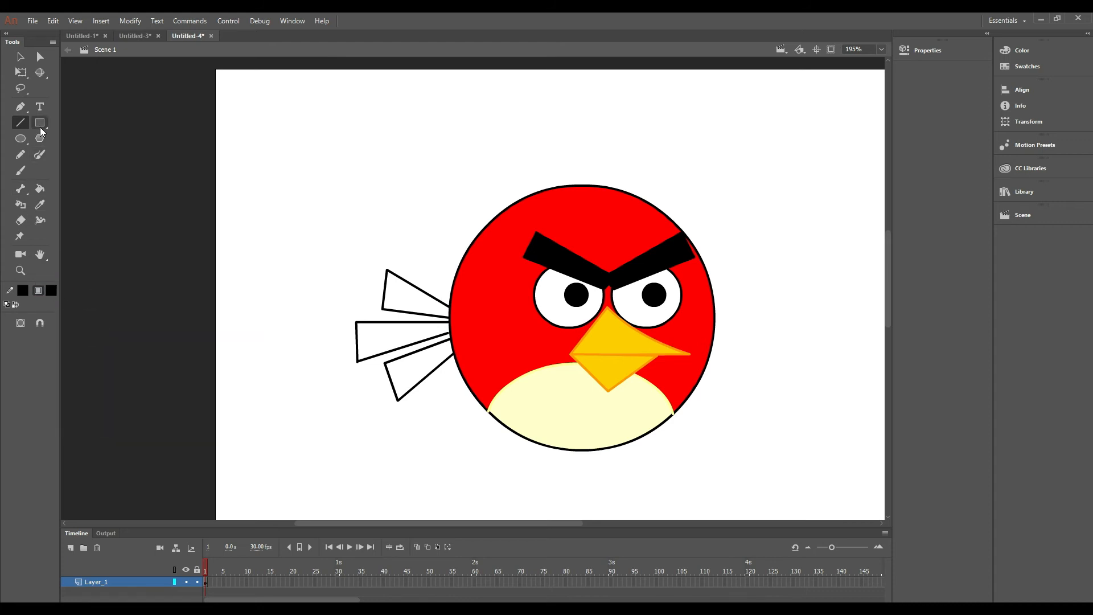
pyautogui.click(40, 188)
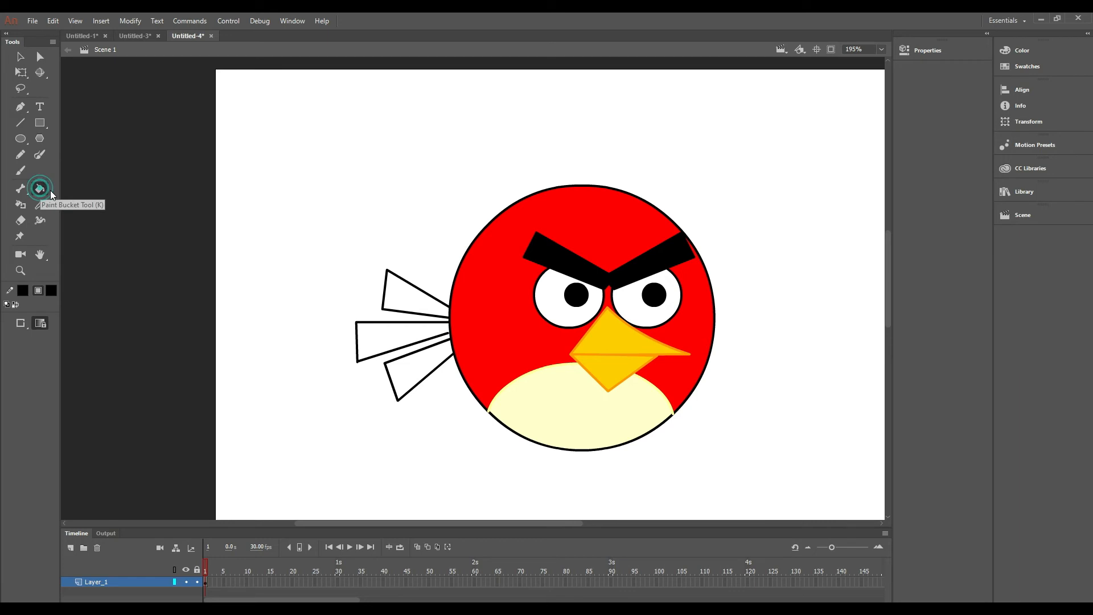
pyautogui.click(401, 295)
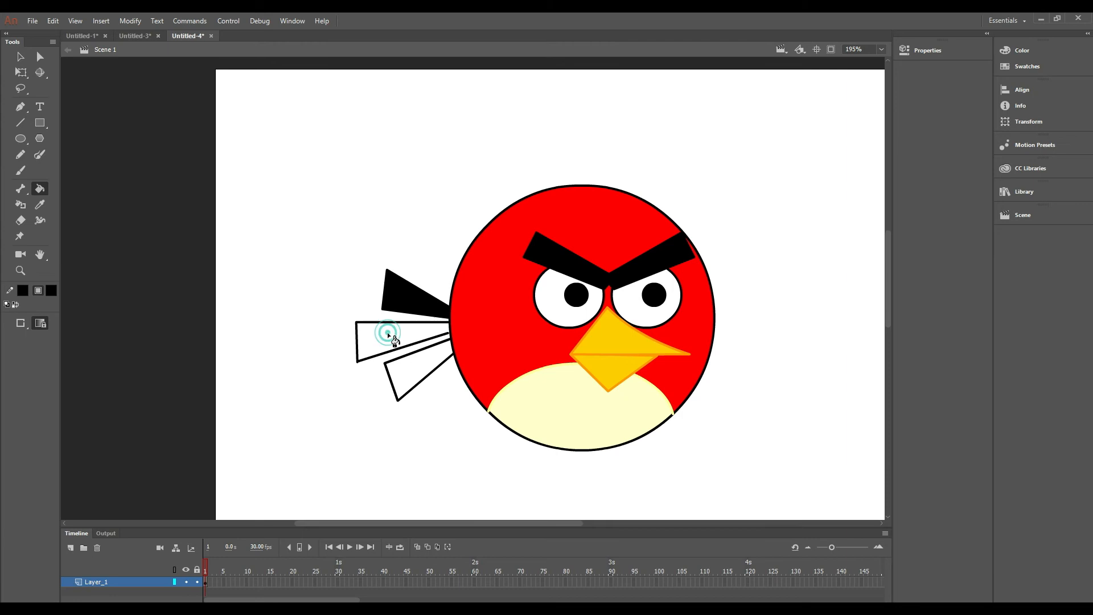
# - Try to fill the middle tail feather, and extend its lower line to the body outline to close the gap
pyautogui.scroll(5, 388, 331)
pyautogui.click(310, 349)
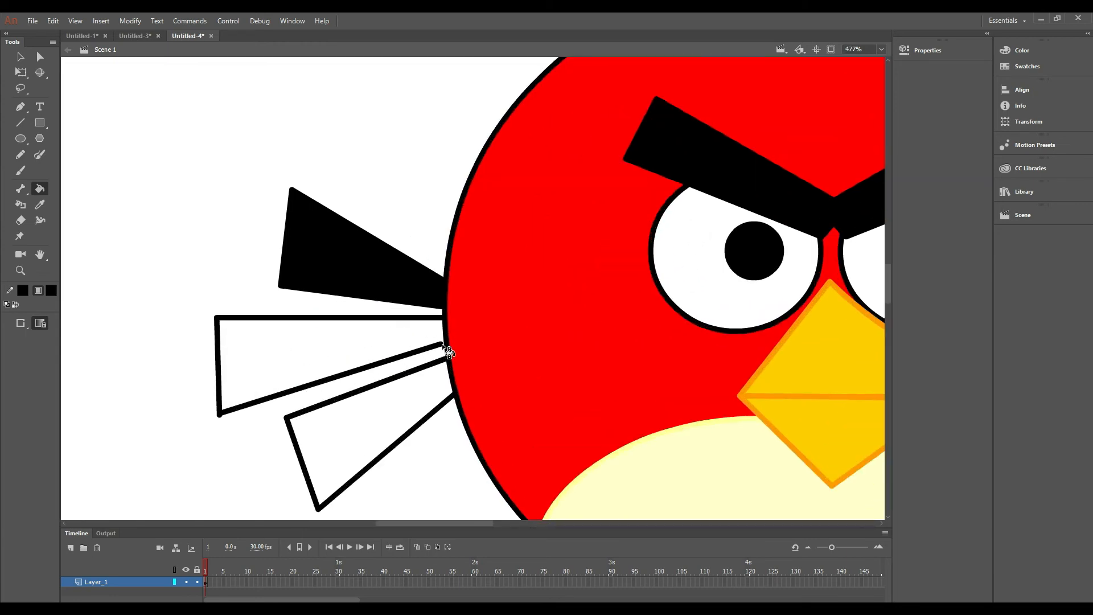
pyautogui.scroll(5, 447, 346)
pyautogui.scroll(-5, 484, 287)
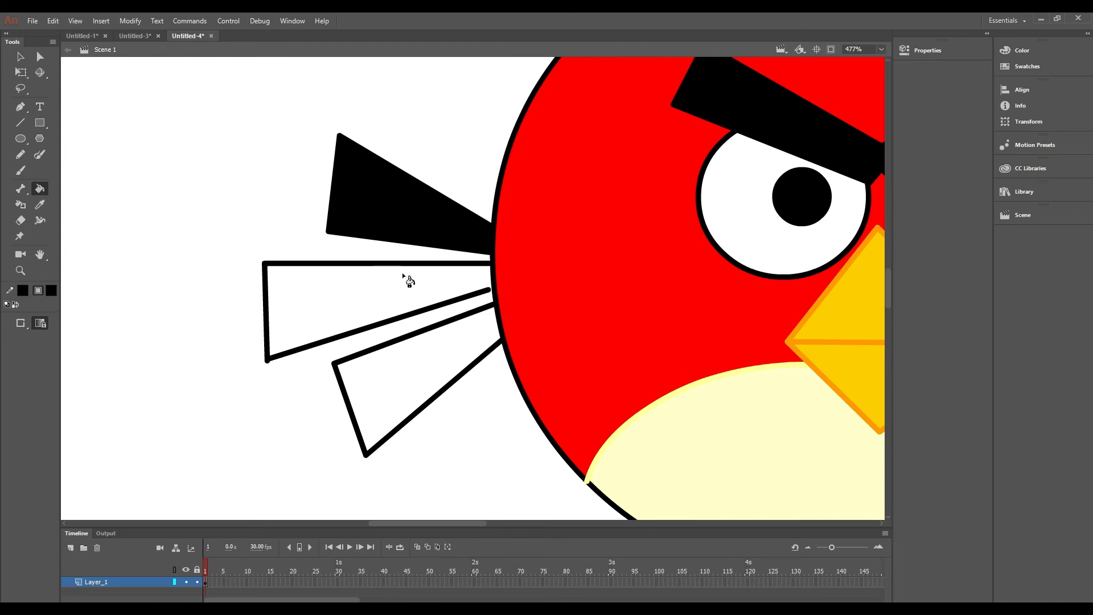
pyautogui.press('v')
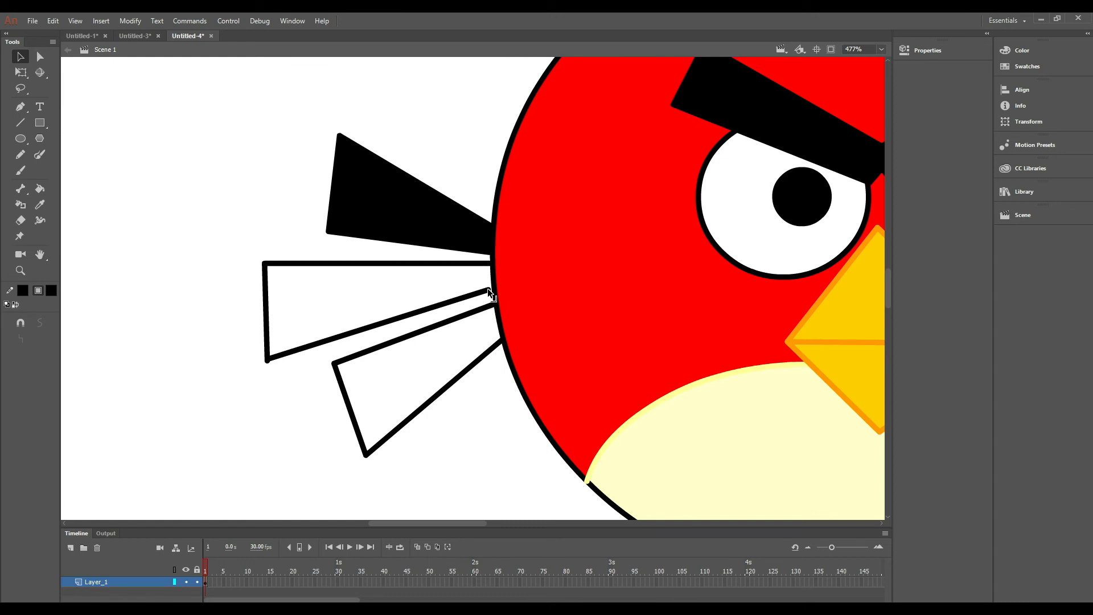
pyautogui.moveTo(489, 288); pyautogui.dragTo(496, 288)
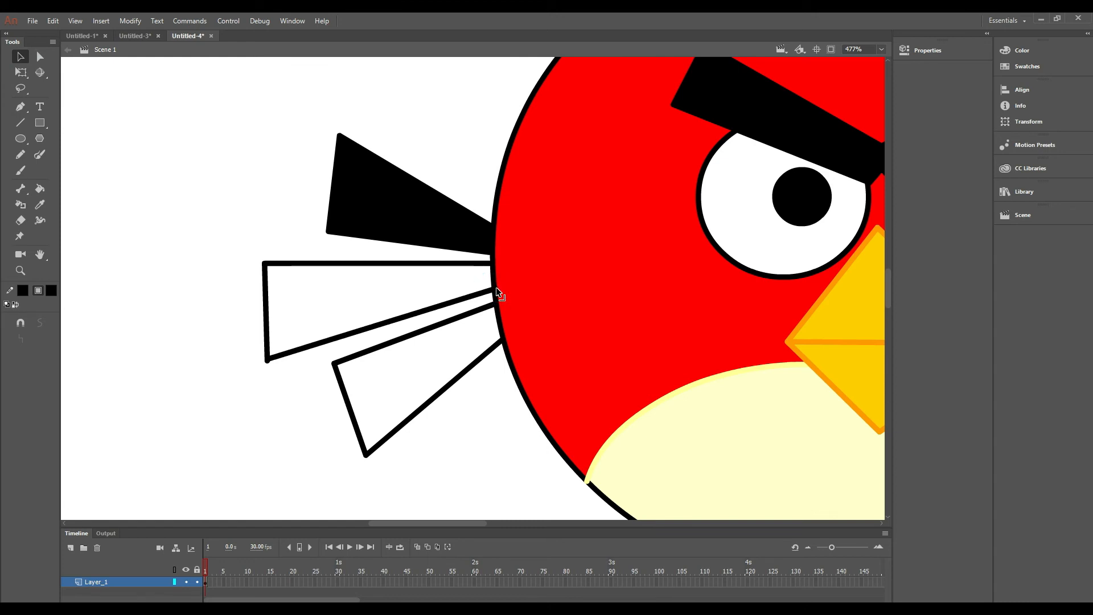
# - Set the Paint Bucket to Close Medium Gaps and undo the extension of the middle feather's lower line
pyautogui.click(43, 188)
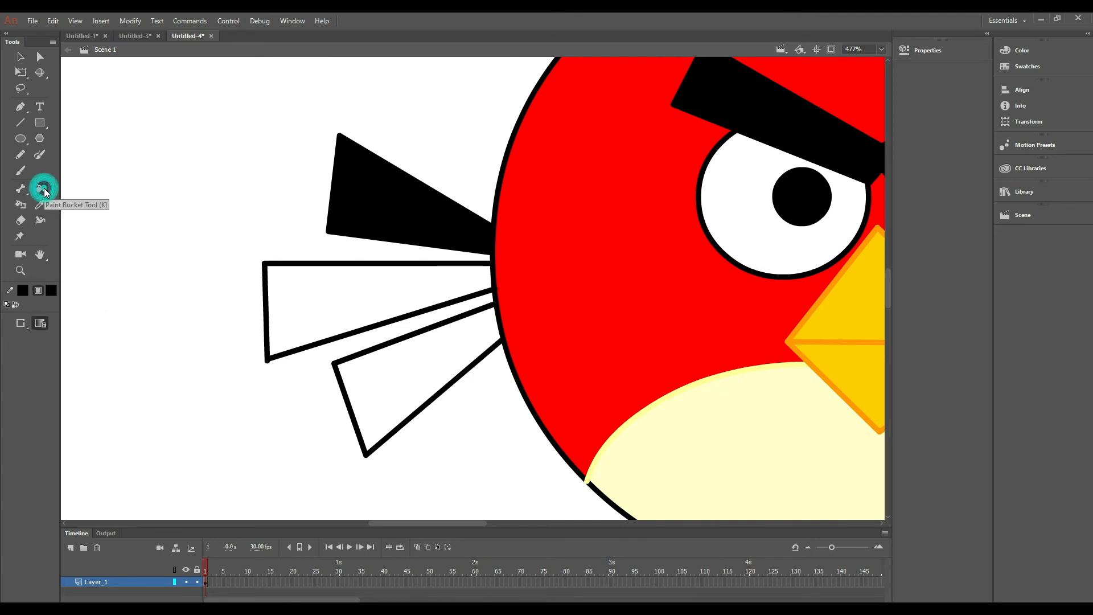
pyautogui.click(20, 324)
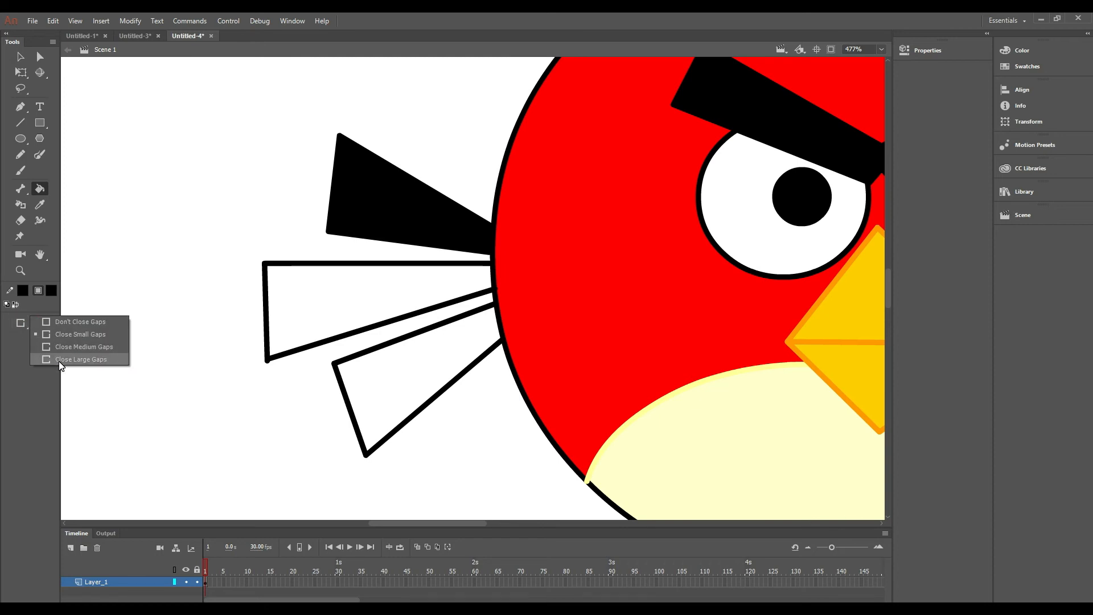
pyautogui.click(71, 345)
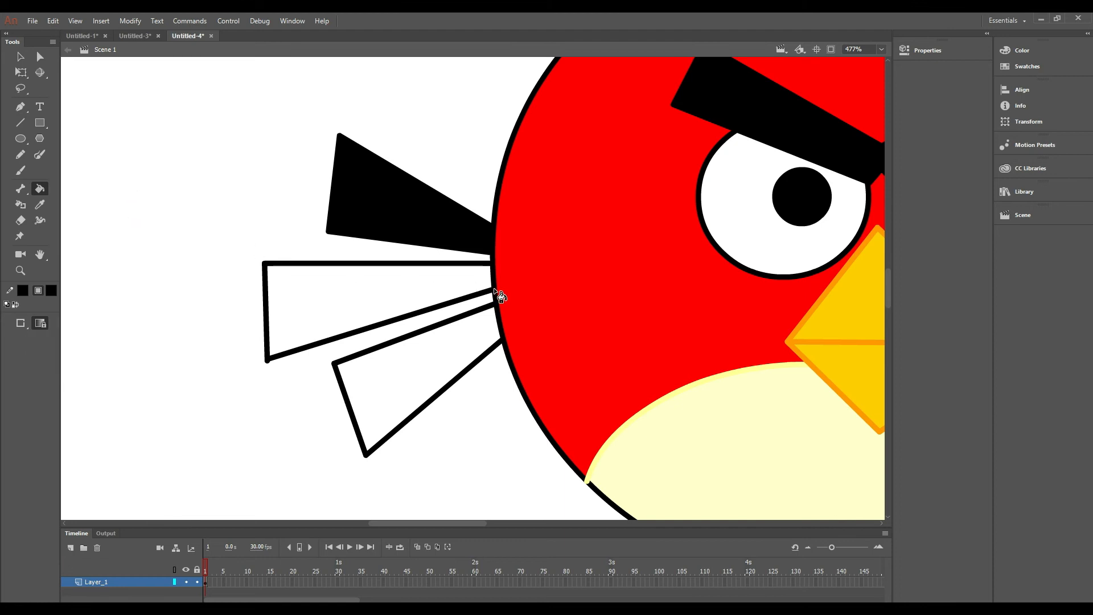
pyautogui.press('v')
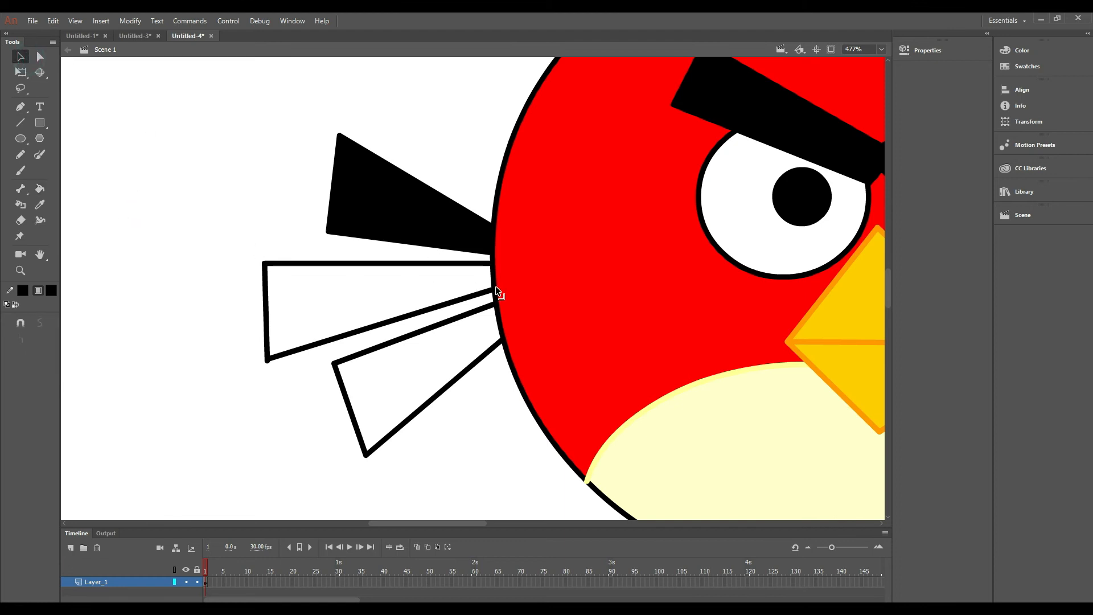
pyautogui.hotkey('ctrl', 'z')
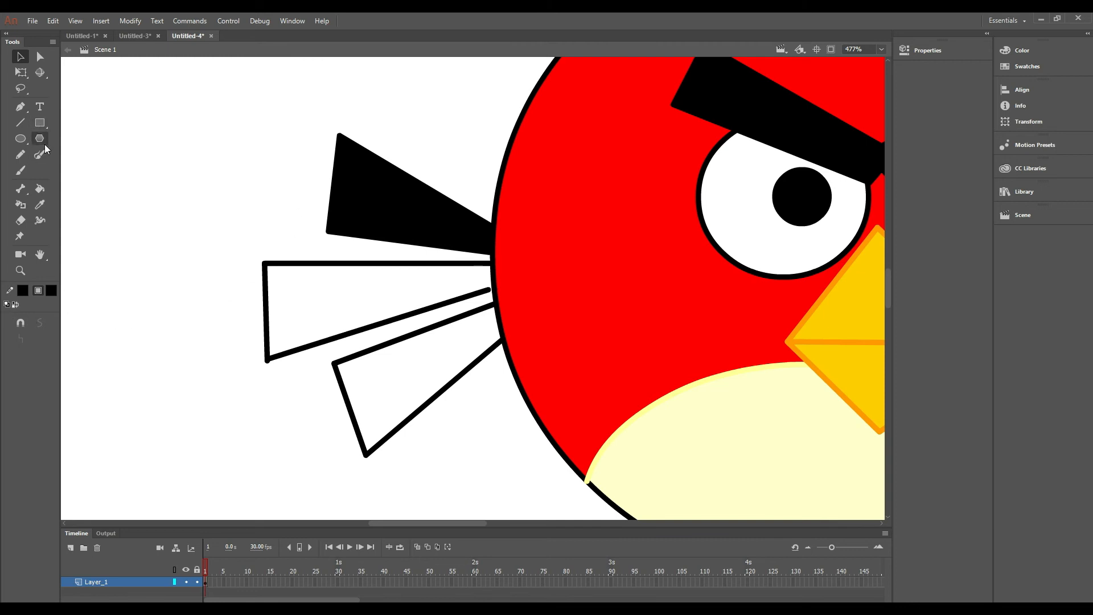
# - Set the Paint Bucket to Close Large Gaps, trying it with a black fill on the middle tail feather and undoing that fill
pyautogui.click(41, 188)
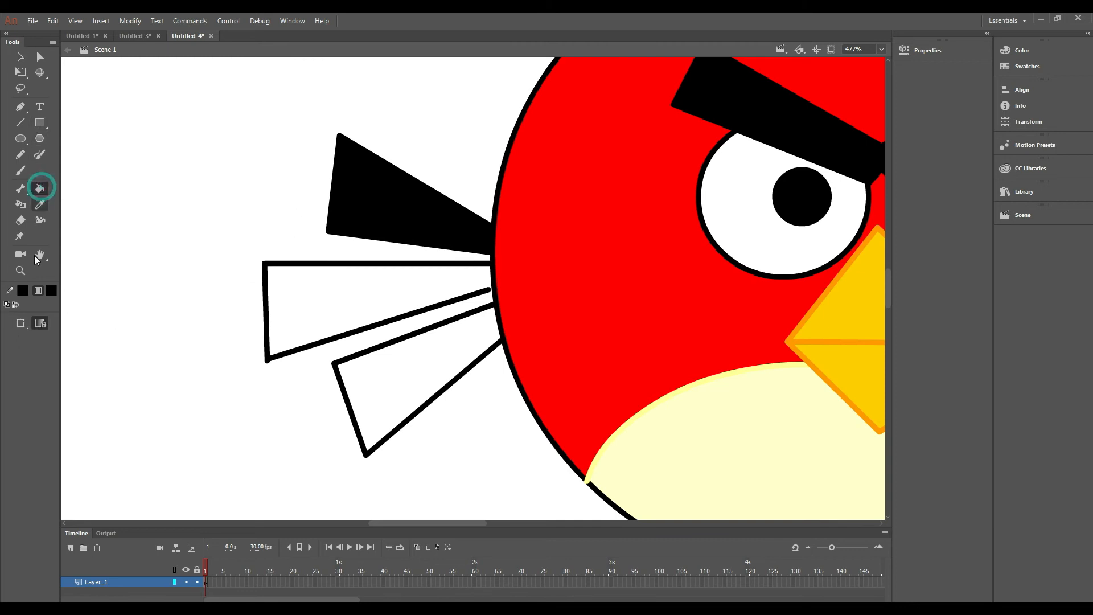
pyautogui.click(27, 327)
pyautogui.click(50, 360)
pyautogui.click(334, 284)
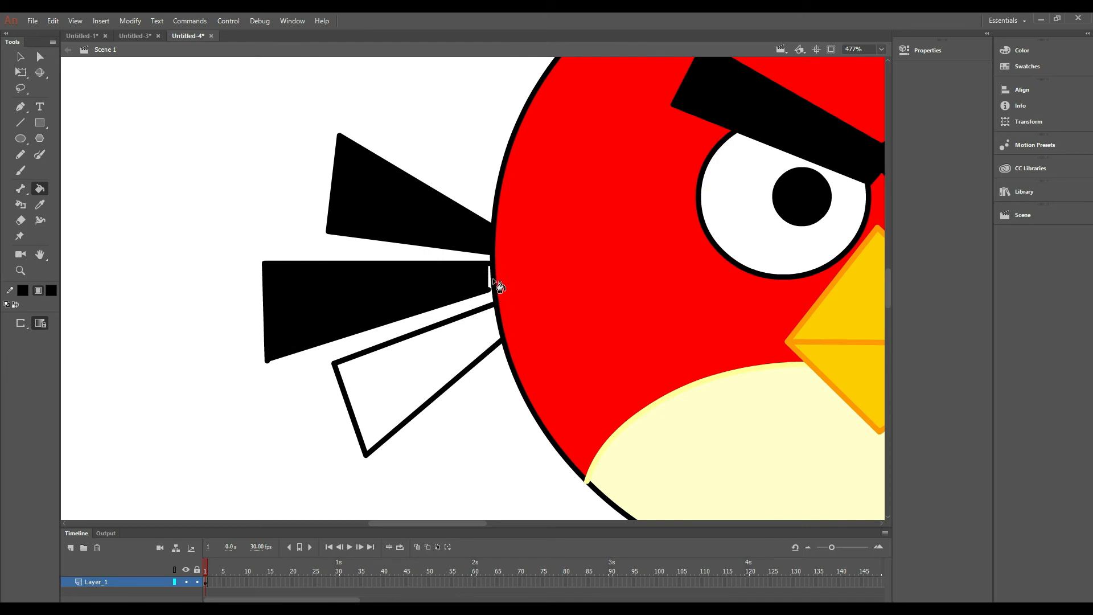
pyautogui.hotkey('ctrl', 'z')
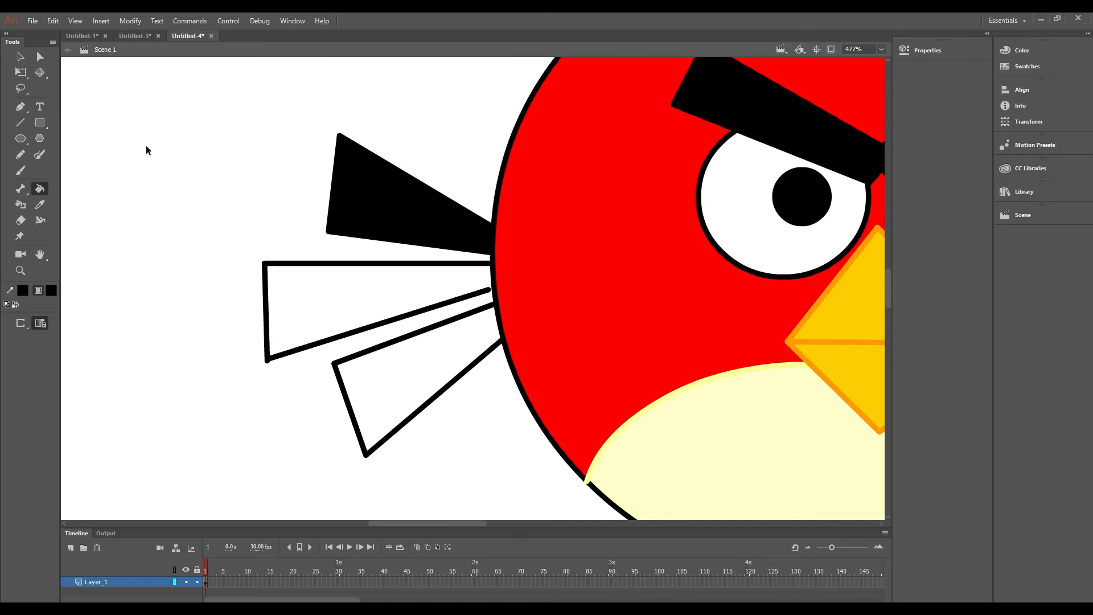
# - Extend the middle tail feather's lower line to the body outline, and fill the middle and lower feathers with black
pyautogui.click(20, 56)
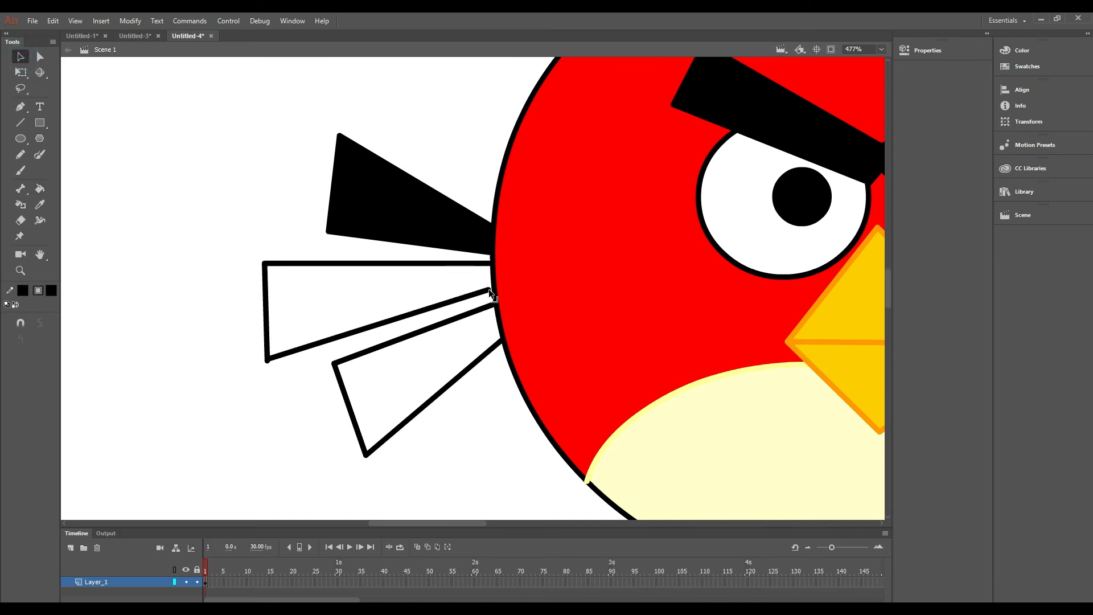
pyautogui.moveTo(489, 290); pyautogui.dragTo(498, 288)
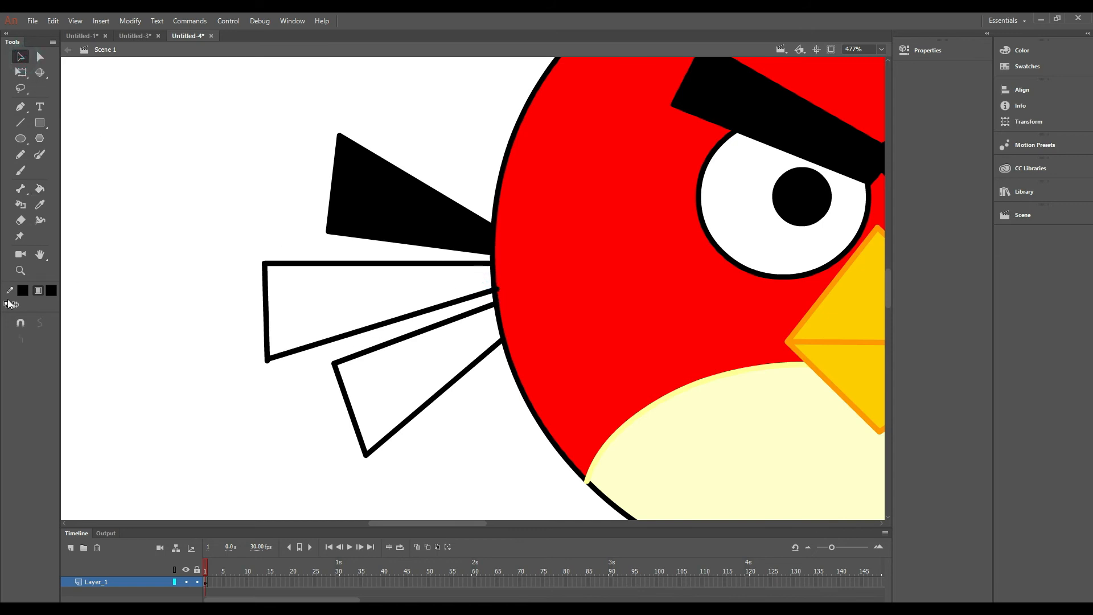
pyautogui.click(40, 188)
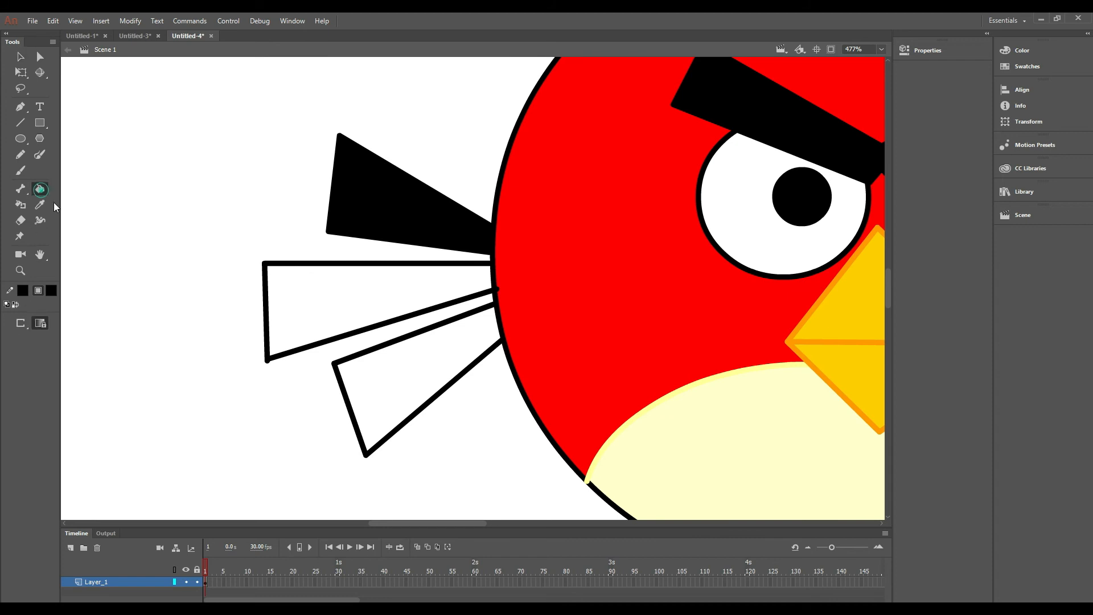
pyautogui.click(315, 287)
pyautogui.click(374, 367)
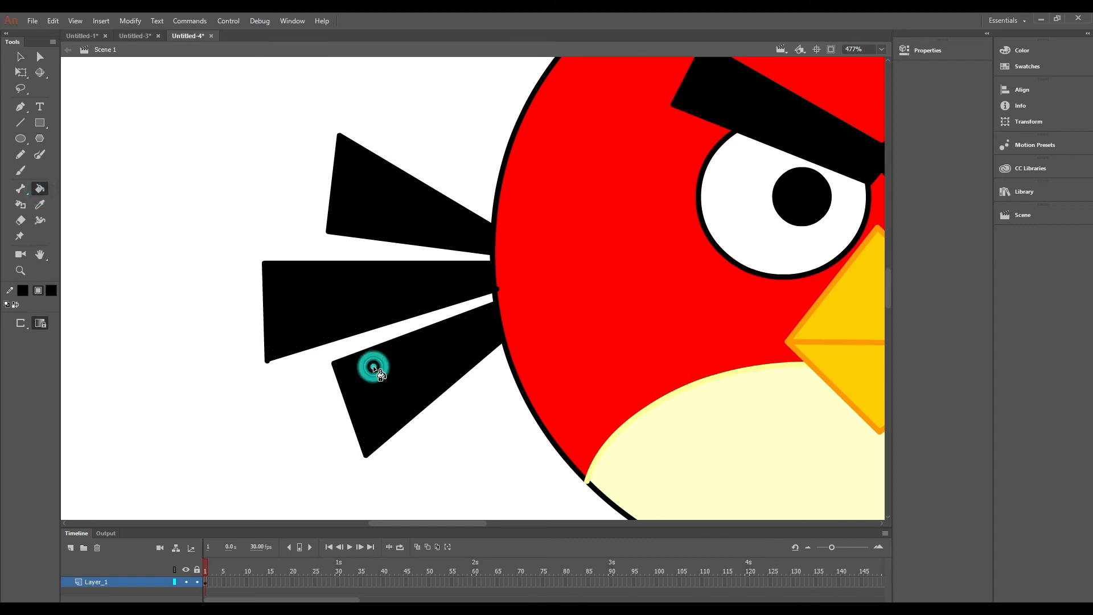
# - Draw an upright oval with red fill and black outline on the empty stage to the right of the bird's body
pyautogui.scroll(-2, 139, 147)
pyautogui.scroll(-1, 138, 145)
pyautogui.scroll(1, 565, 320)
pyautogui.scroll(-1, 566, 320)
pyautogui.scroll(3, 696, 317)
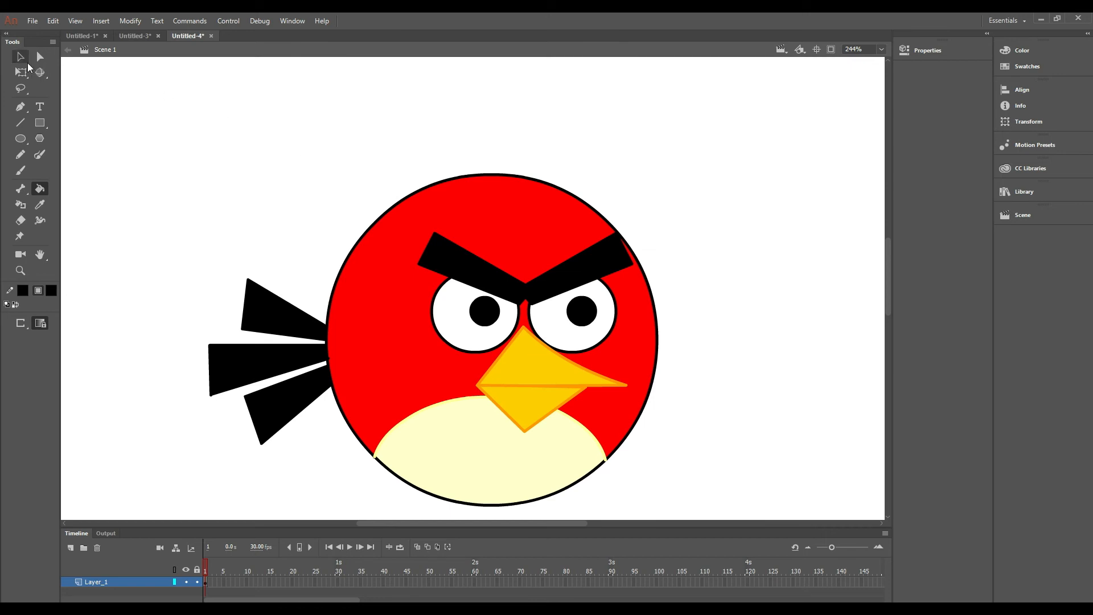
pyautogui.click(22, 139)
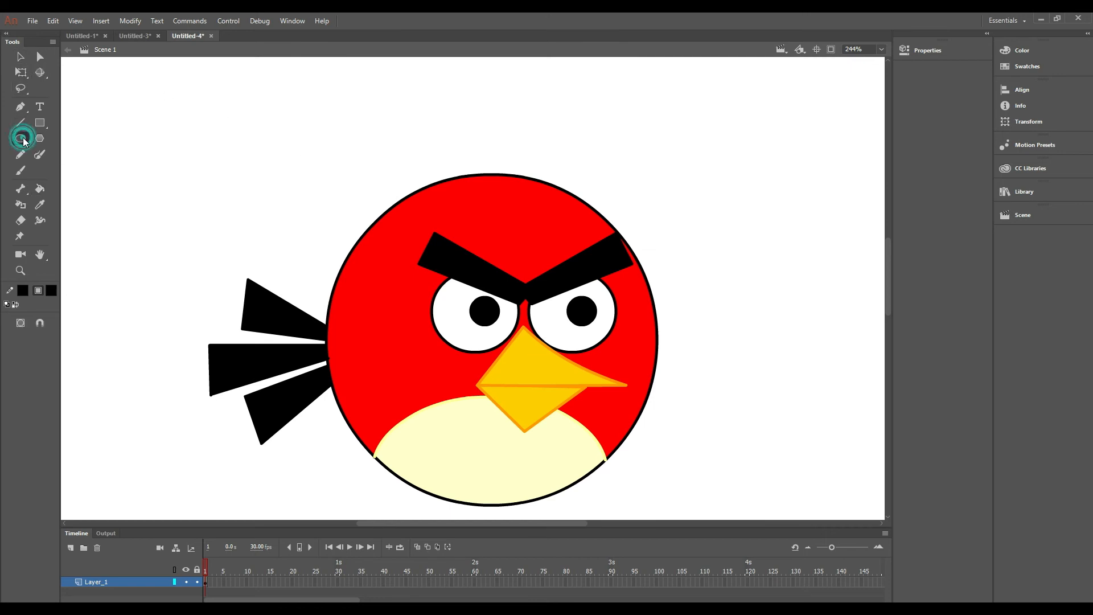
pyautogui.click(51, 290)
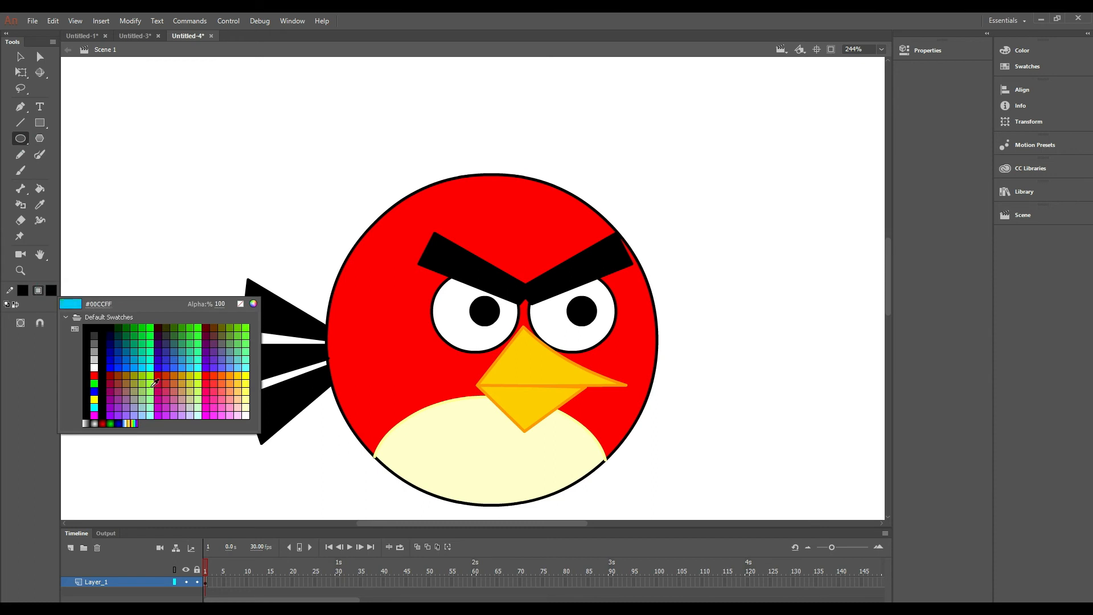
pyautogui.click(95, 374)
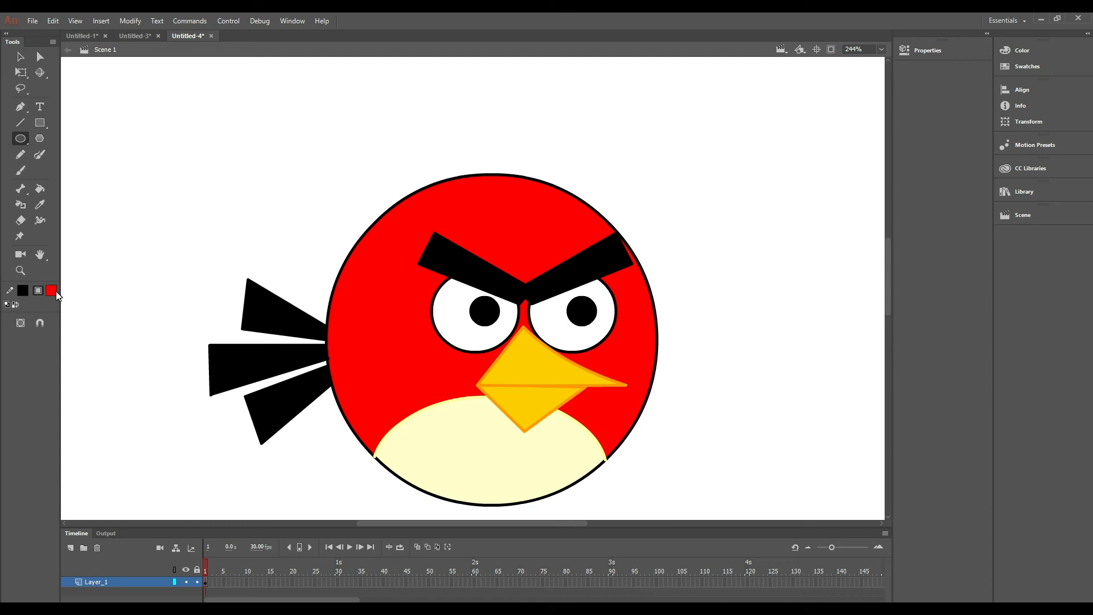
pyautogui.moveTo(720, 175); pyautogui.dragTo(807, 303)
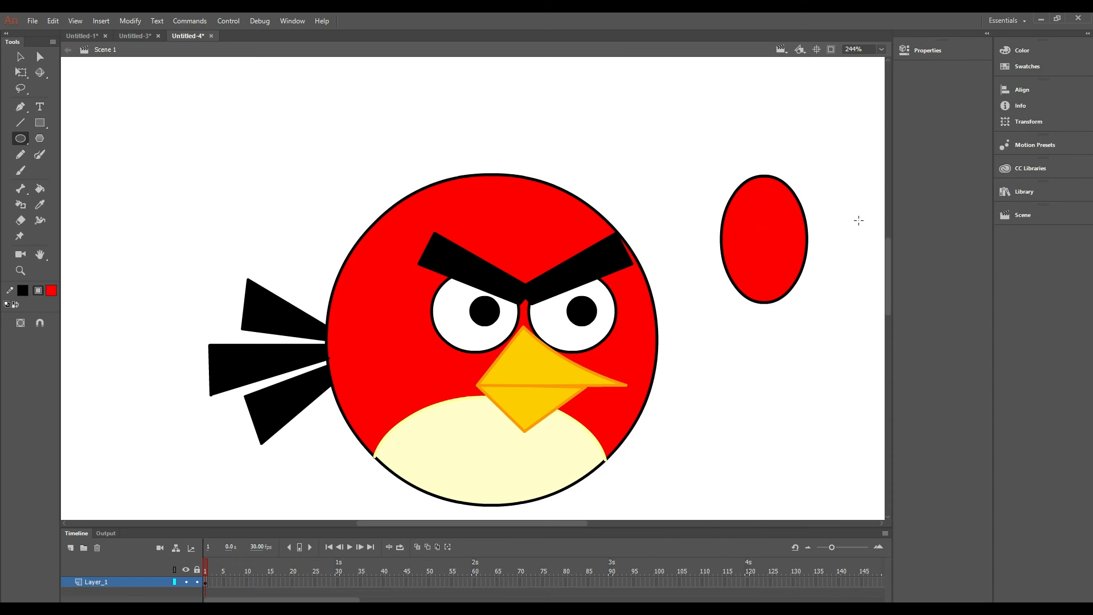
# - Reshape the red oval into two crest feathers by pulling a deep notch down from its top and bending both lobes toward the bird
pyautogui.scroll(3, 772, 182)
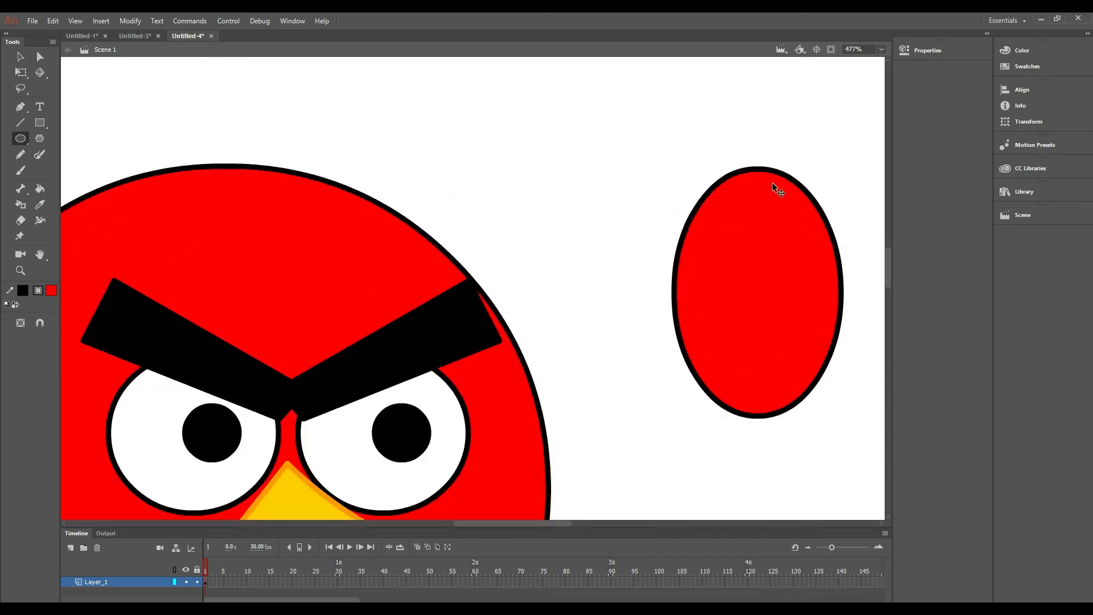
pyautogui.click(19, 58)
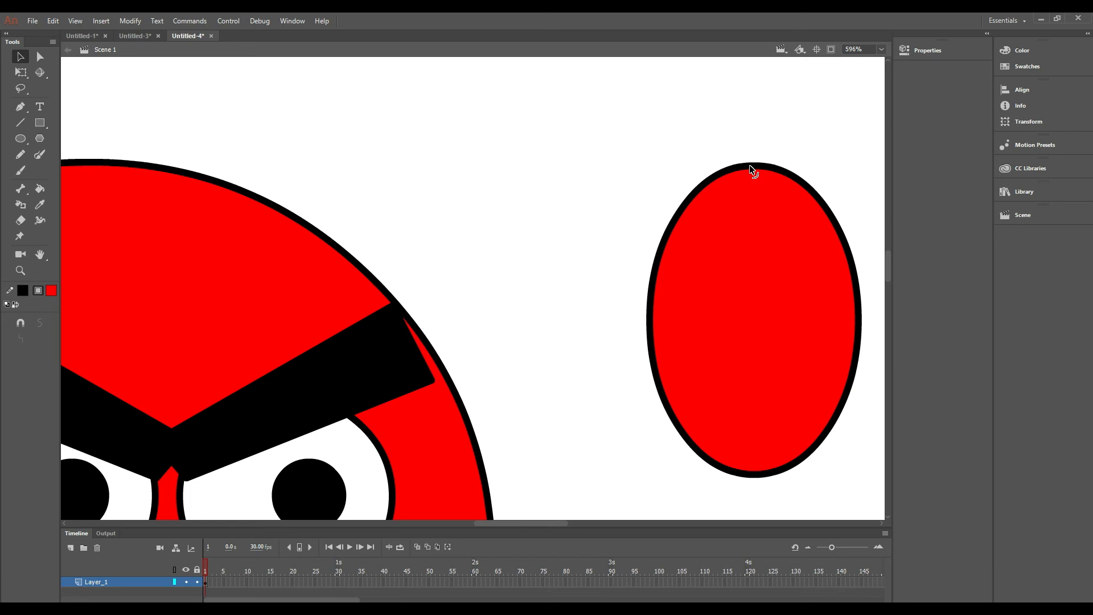
pyautogui.moveTo(735, 171)
pyautogui.mouseDown()
pyautogui.moveTo(772, 373)
pyautogui.moveTo(773, 329)
pyautogui.moveTo(777, 351)
pyautogui.moveTo(787, 336)
pyautogui.moveTo(781, 359)
pyautogui.moveTo(736, 146)
pyautogui.moveTo(705, 153)
pyautogui.moveTo(736, 162)
pyautogui.mouseUp()
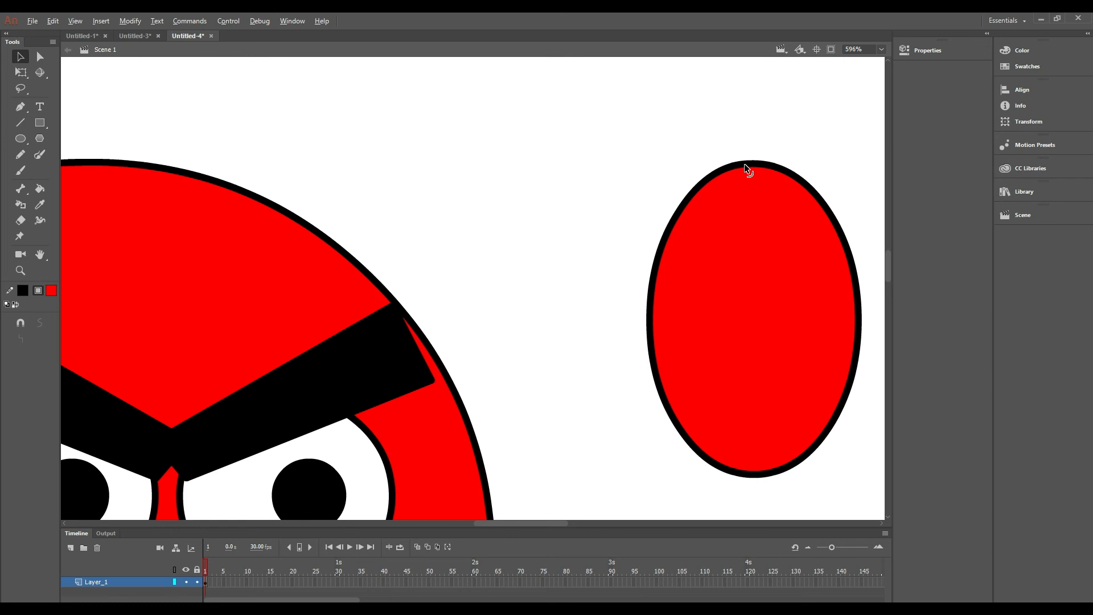
pyautogui.moveTo(745, 165); pyautogui.dragTo(765, 360)
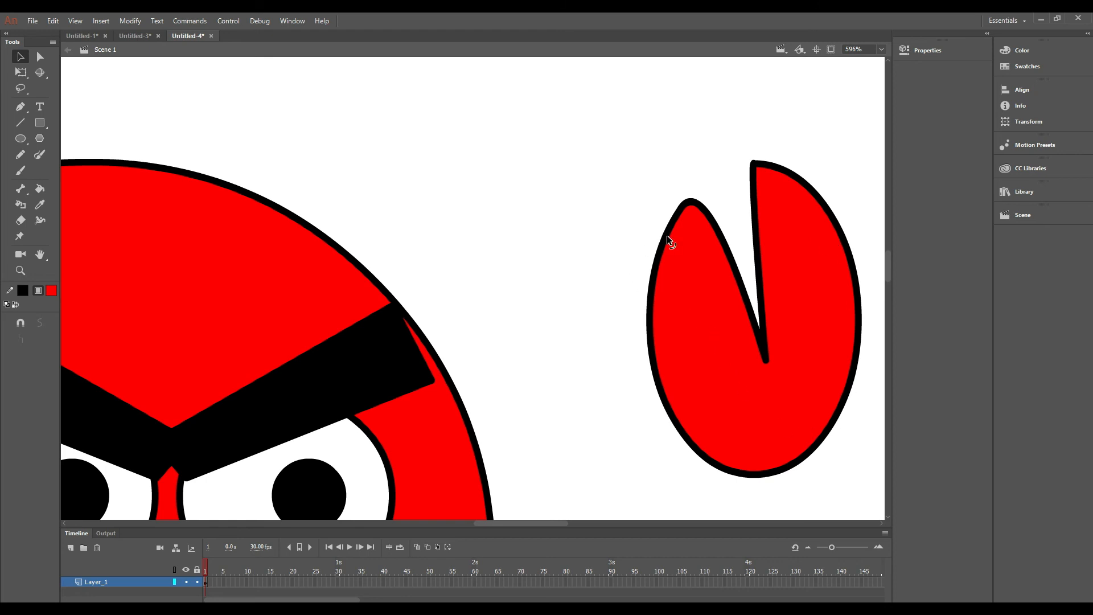
pyautogui.moveTo(667, 234); pyautogui.dragTo(547, 287)
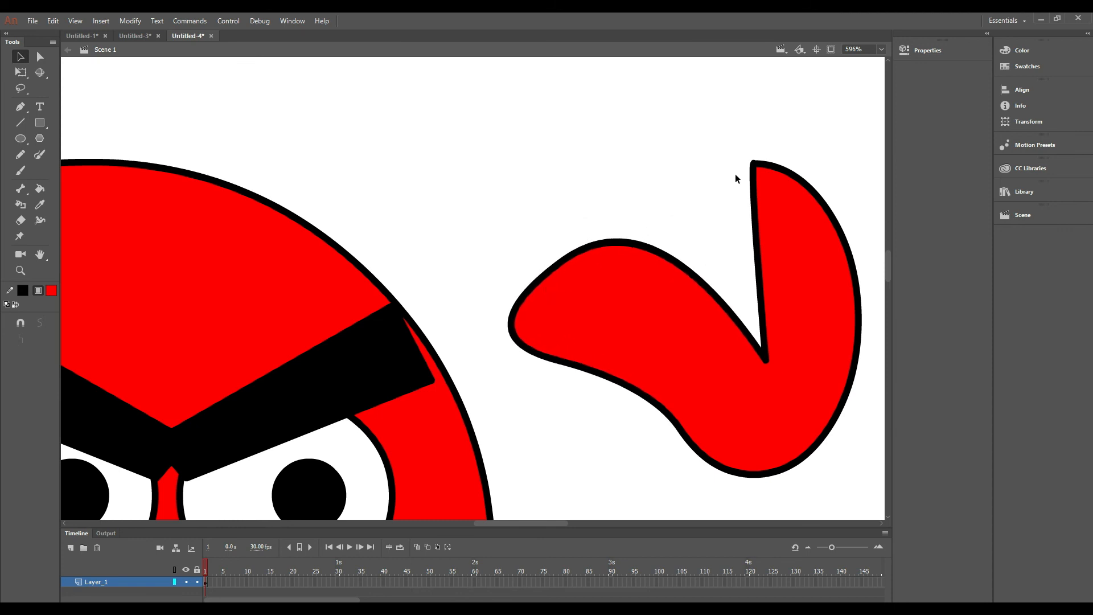
pyautogui.moveTo(752, 197); pyautogui.dragTo(644, 204)
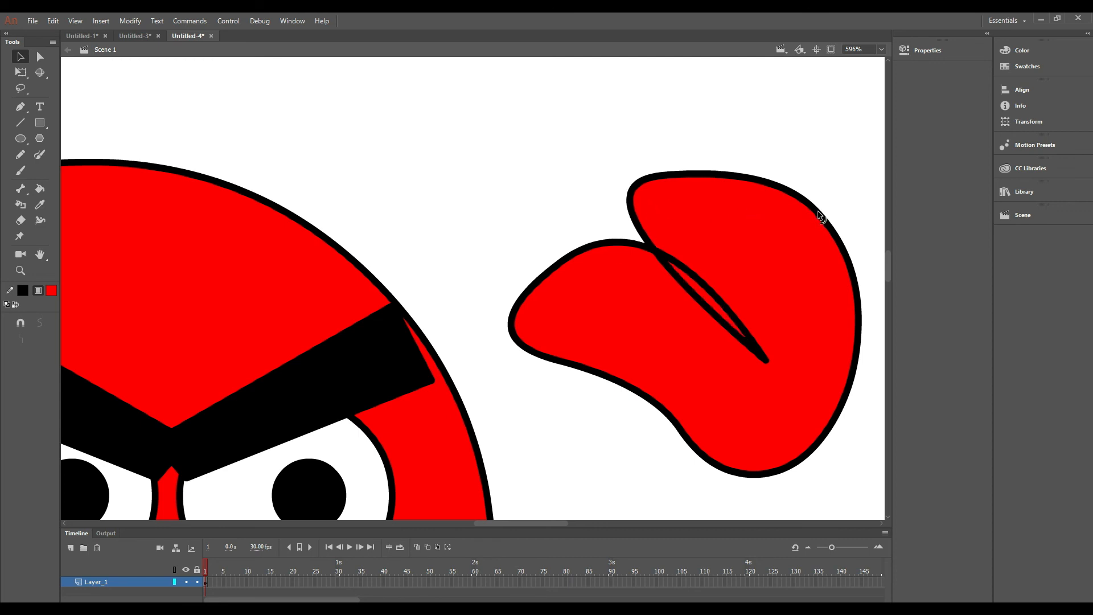
# - Refine the curves of the crest's outer edges and delete the extra inner line where its two feathers overlap
pyautogui.moveTo(817, 211); pyautogui.dragTo(786, 237)
pyautogui.moveTo(635, 392); pyautogui.dragTo(632, 359)
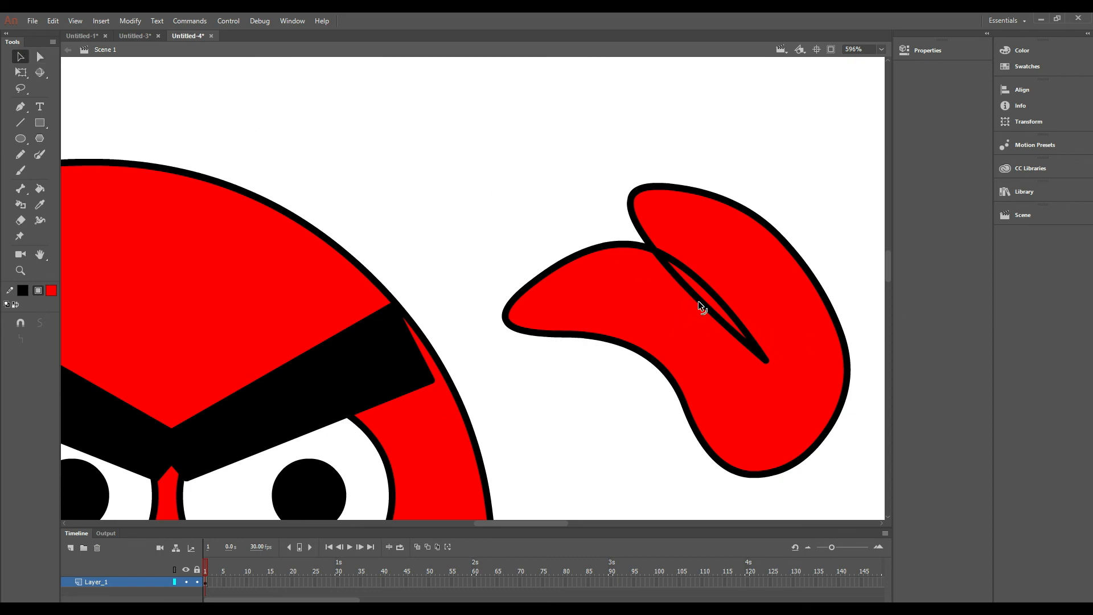
pyautogui.moveTo(698, 301); pyautogui.dragTo(698, 302)
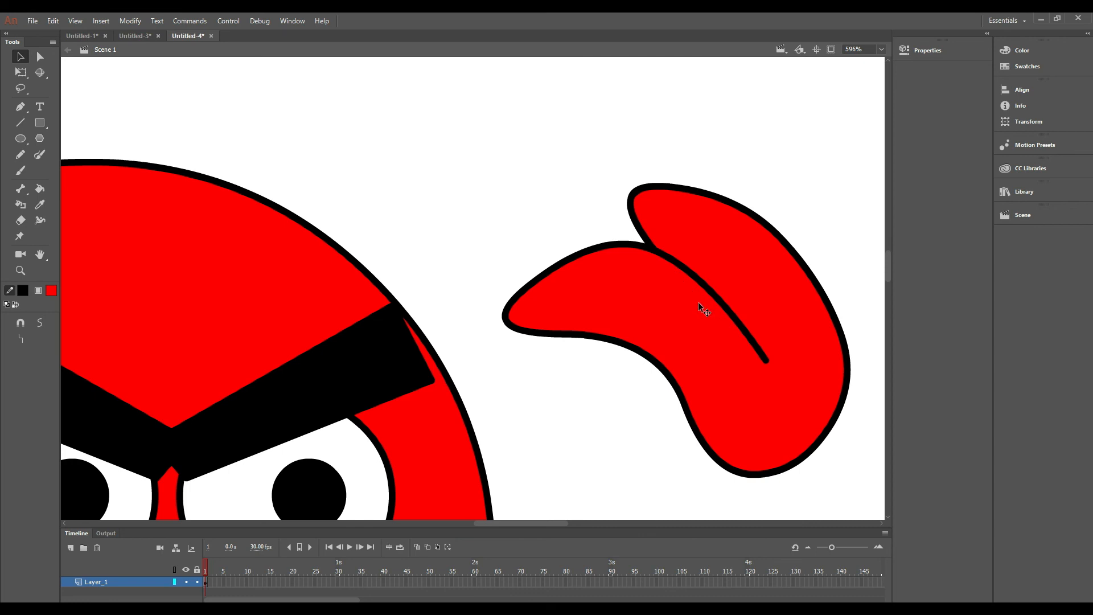
# - Try to move the crest's fill onto the bird's head with Free Transform, and undo the move
pyautogui.scroll(-5, 596, 173)
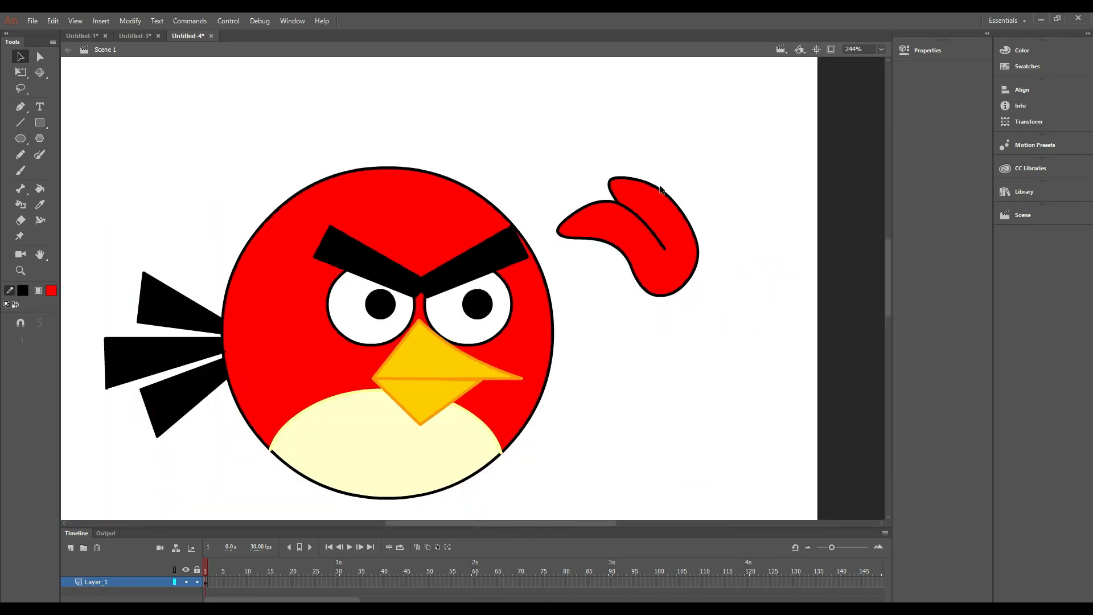
pyautogui.click(21, 72)
pyautogui.click(662, 260)
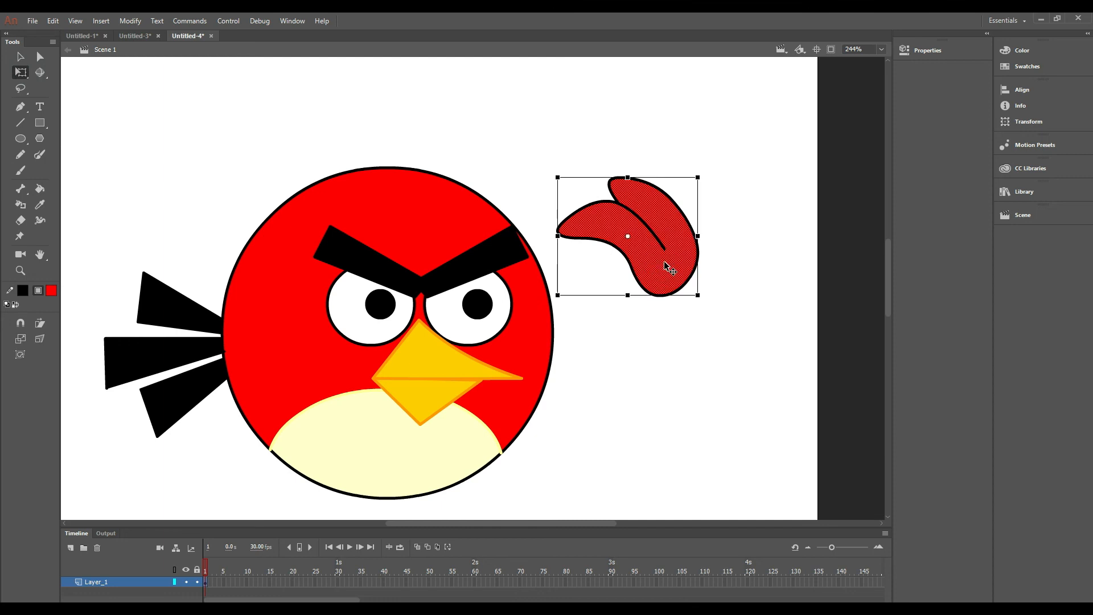
pyautogui.moveTo(664, 260); pyautogui.dragTo(420, 187)
pyautogui.click(509, 145)
pyautogui.hotkey('ctrl', 'z')
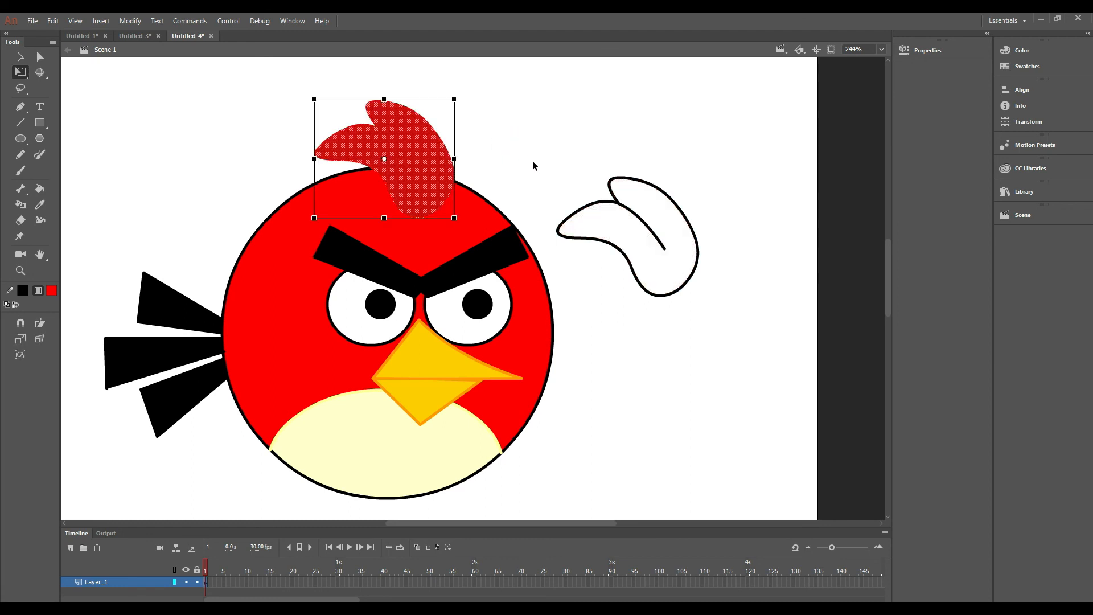
pyautogui.hotkey('ctrl', 'z')
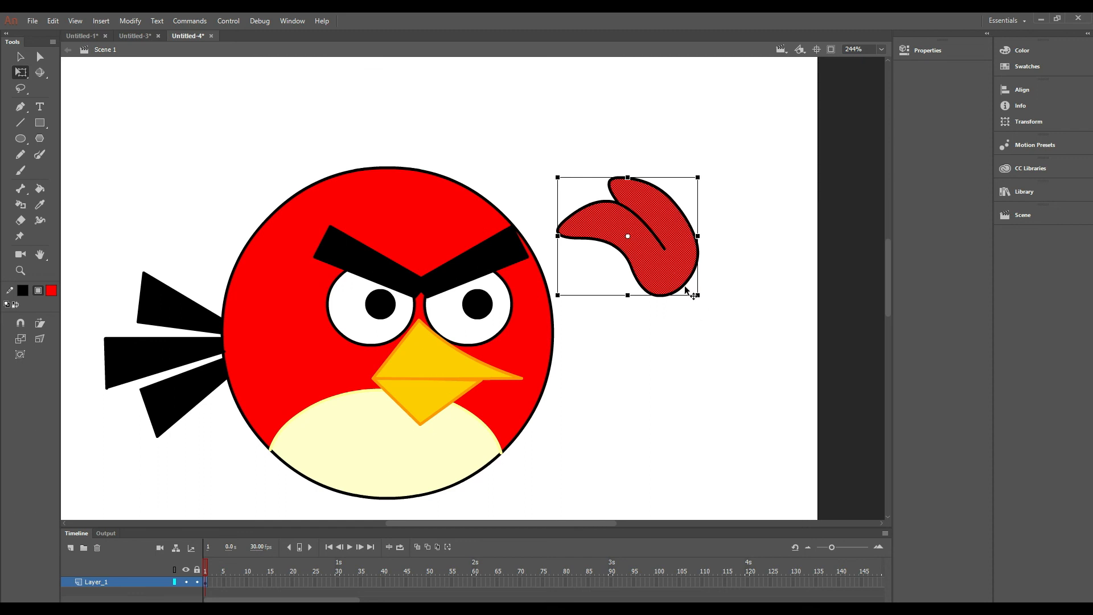
# - Move the whole crest, fill and outline together, onto the top of the bird's head and nudge it into position
pyautogui.doubleClick(674, 266)
pyautogui.moveTo(672, 261); pyautogui.dragTo(452, 193)
pyautogui.click(524, 165)
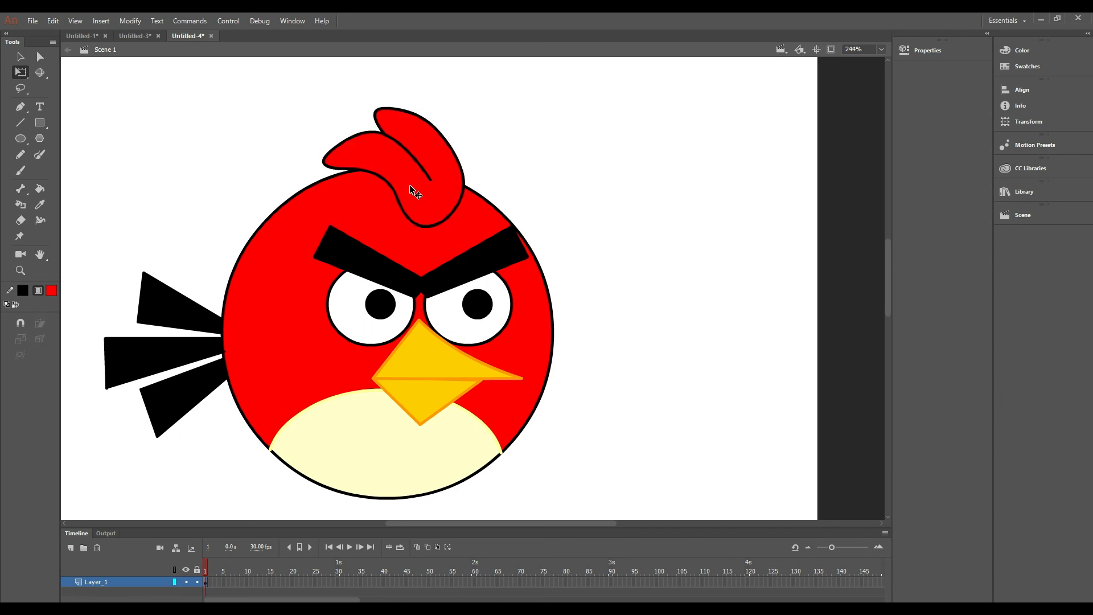
pyautogui.moveTo(415, 185); pyautogui.dragTo(420, 176)
pyautogui.click(550, 201)
# - Delete the part of the crest's outline that lies inside the red body so crest and head merge
pyautogui.scroll(1, 440, 208)
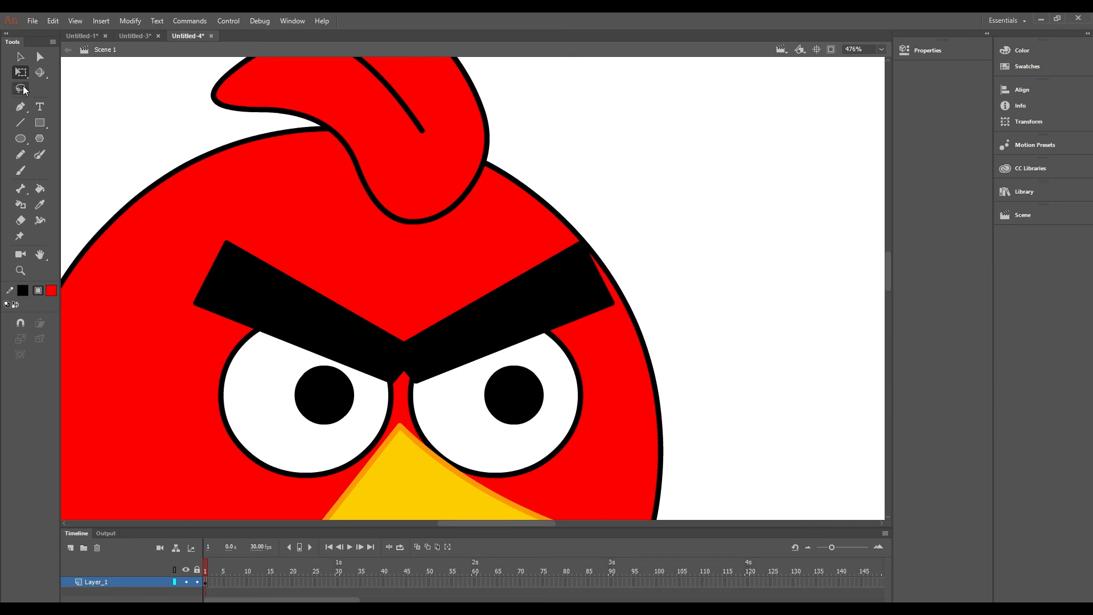
pyautogui.click(20, 57)
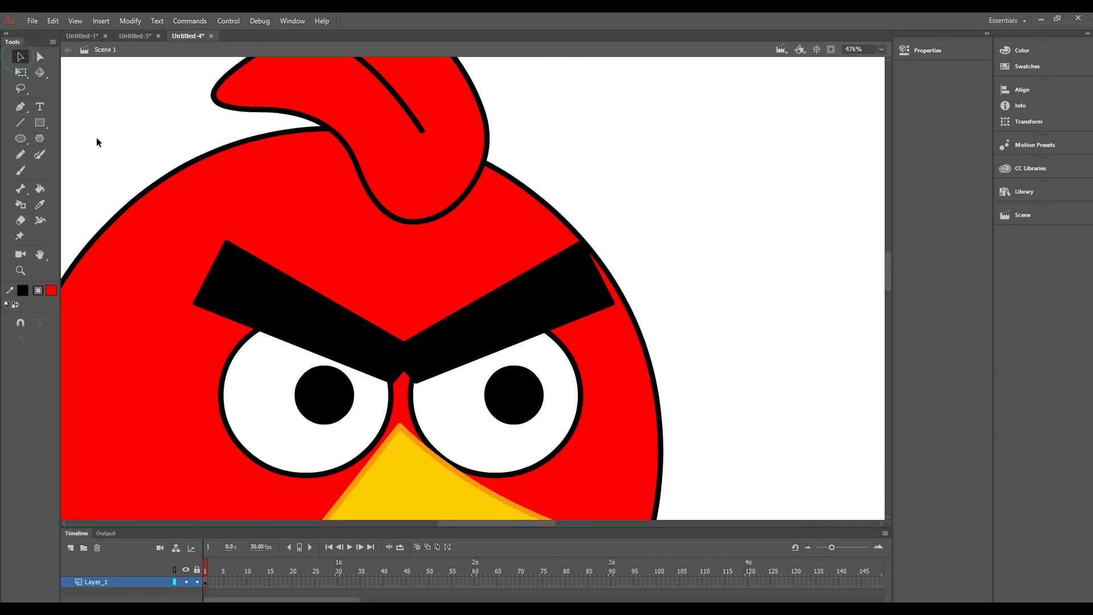
pyautogui.click(399, 221)
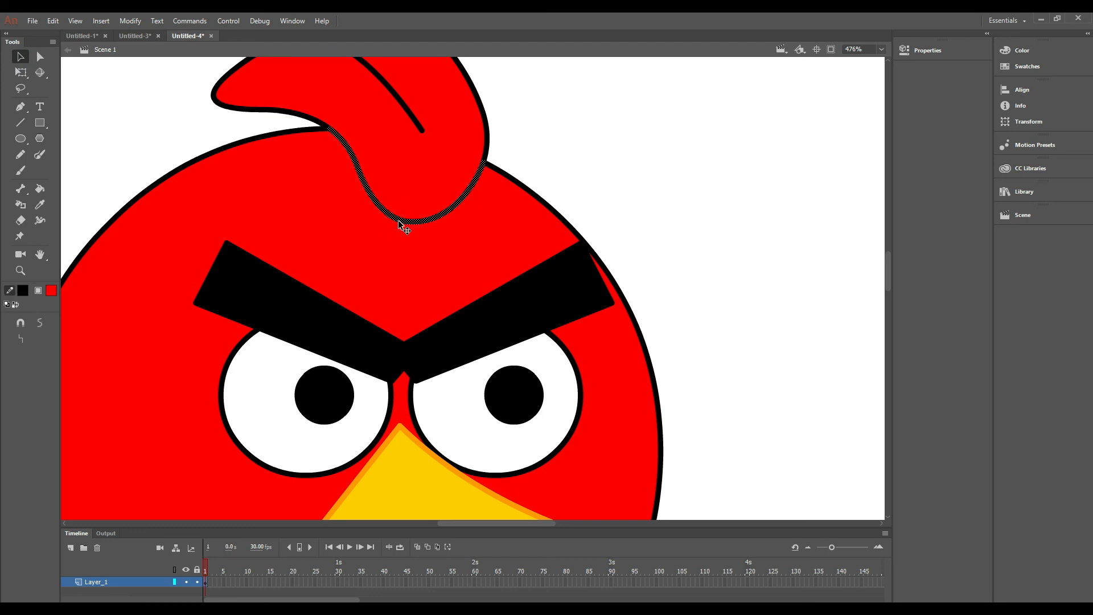
pyautogui.press('Delete')
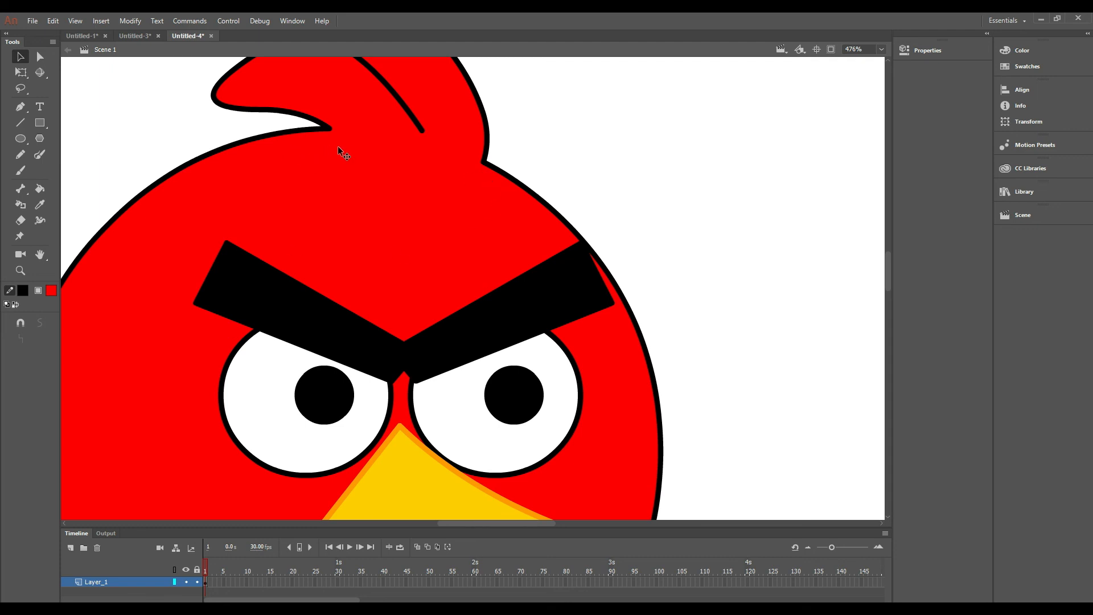
# - Create a motion tween for the bird from frame 1 of Layer_1
pyautogui.scroll(-5, 340, 150)
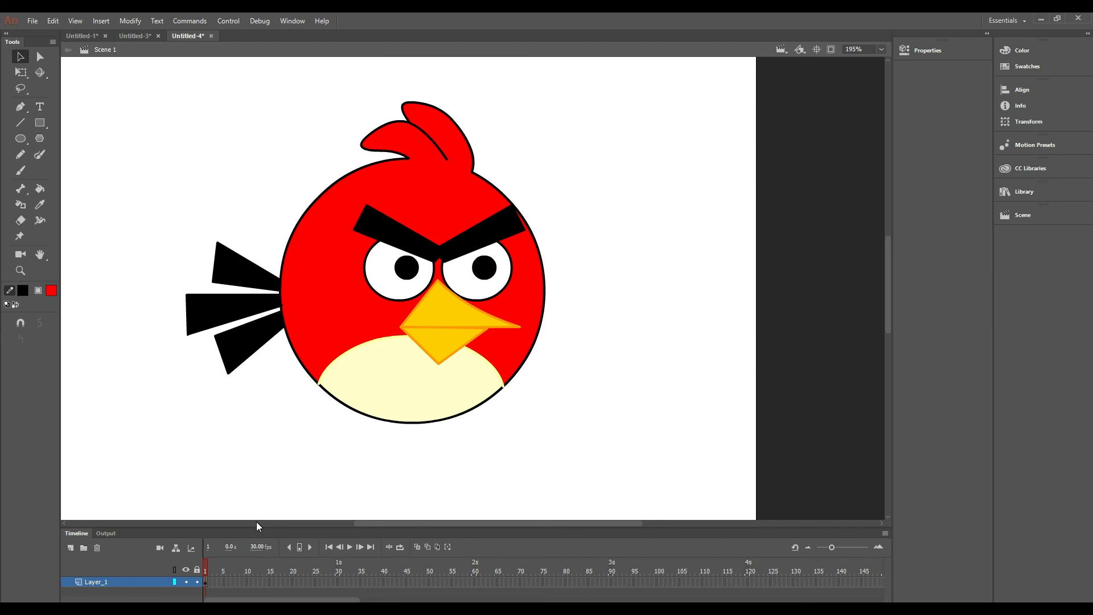
pyautogui.rightClick(206, 584)
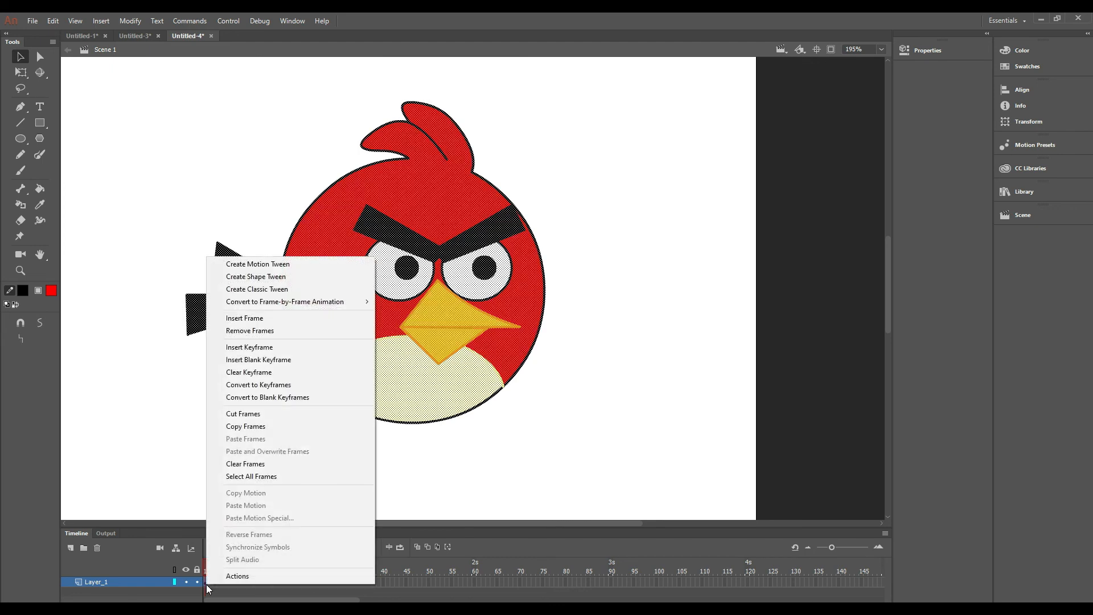
pyautogui.click(245, 265)
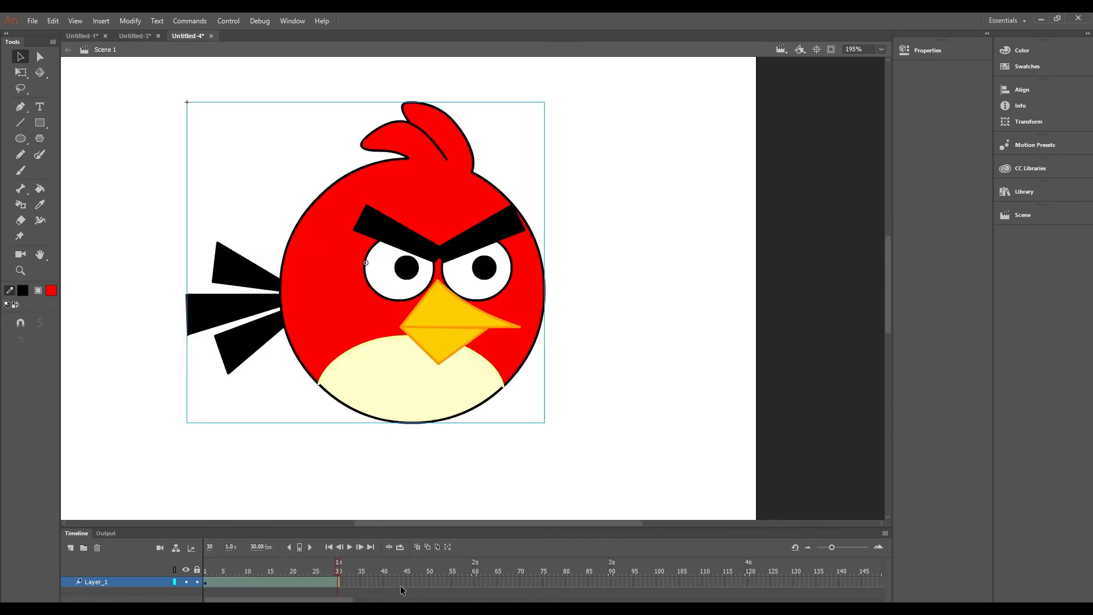
# - Animate the bird's position in the tween, lowering it at frame 15 and raising it above its starting height at frame 30
pyautogui.click(269, 582)
pyautogui.moveTo(388, 315); pyautogui.dragTo(384, 403)
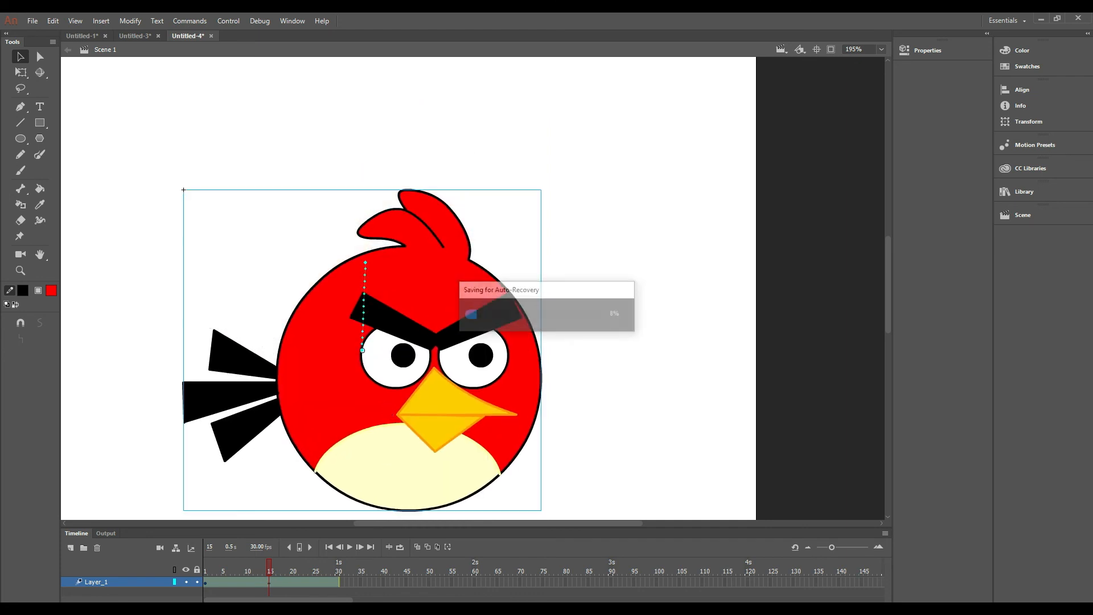
pyautogui.click(336, 580)
pyautogui.moveTo(364, 405); pyautogui.dragTo(378, 254)
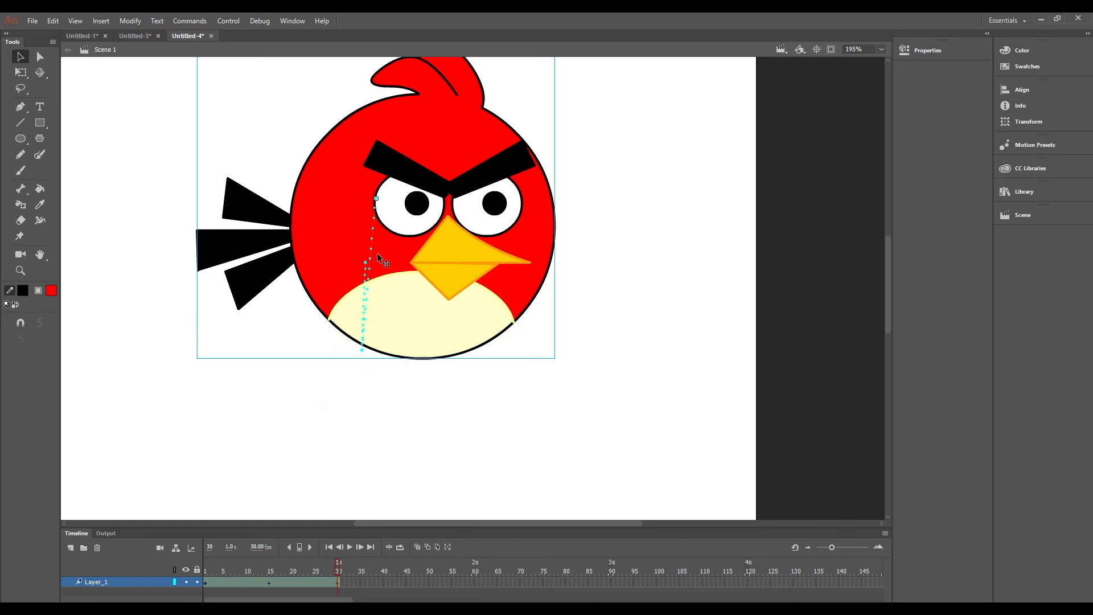
# - Add in-between bounce positions to the tween, lowering the bird at frames 4 and 20 and raising it at frames 9 and 25
pyautogui.click(220, 582)
pyautogui.moveTo(382, 324); pyautogui.dragTo(378, 392)
pyautogui.click(241, 582)
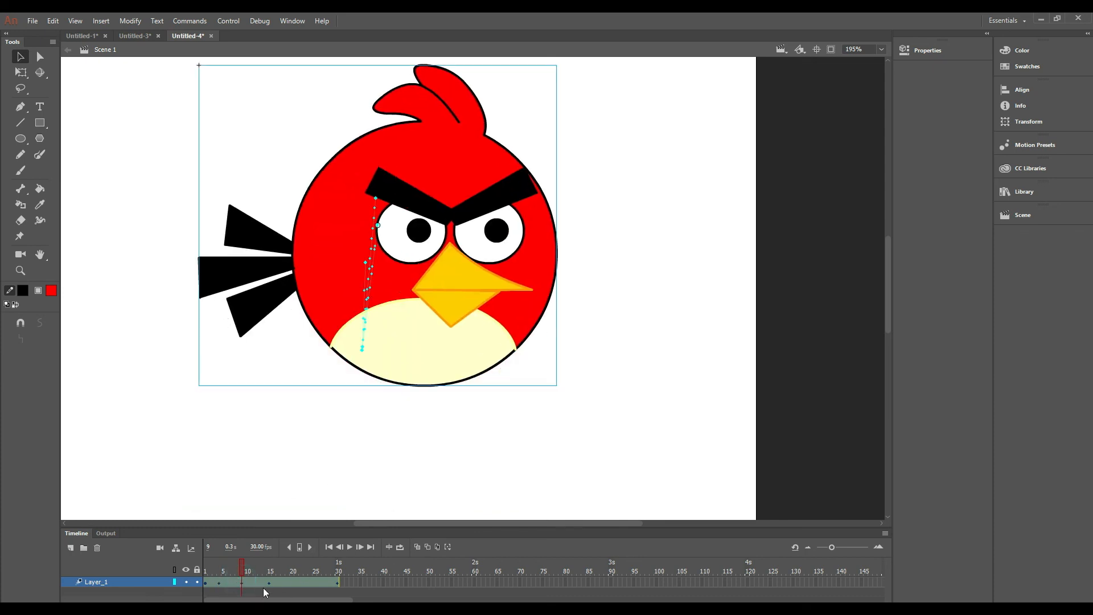
pyautogui.click(292, 582)
pyautogui.moveTo(377, 405); pyautogui.dragTo(377, 479)
pyautogui.click(315, 582)
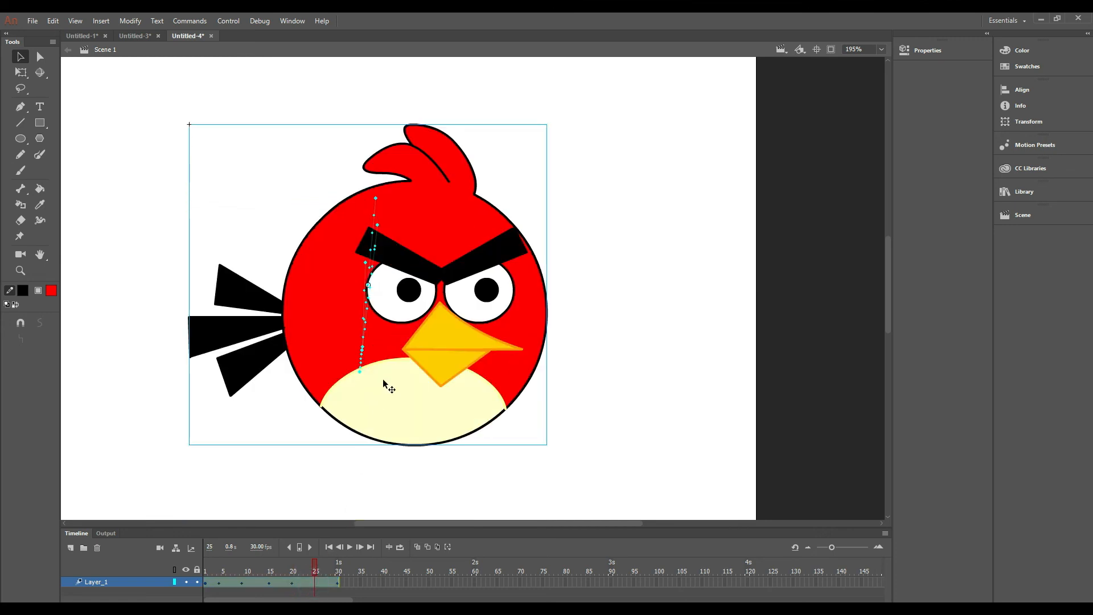
pyautogui.moveTo(388, 385); pyautogui.dragTo(399, 305)
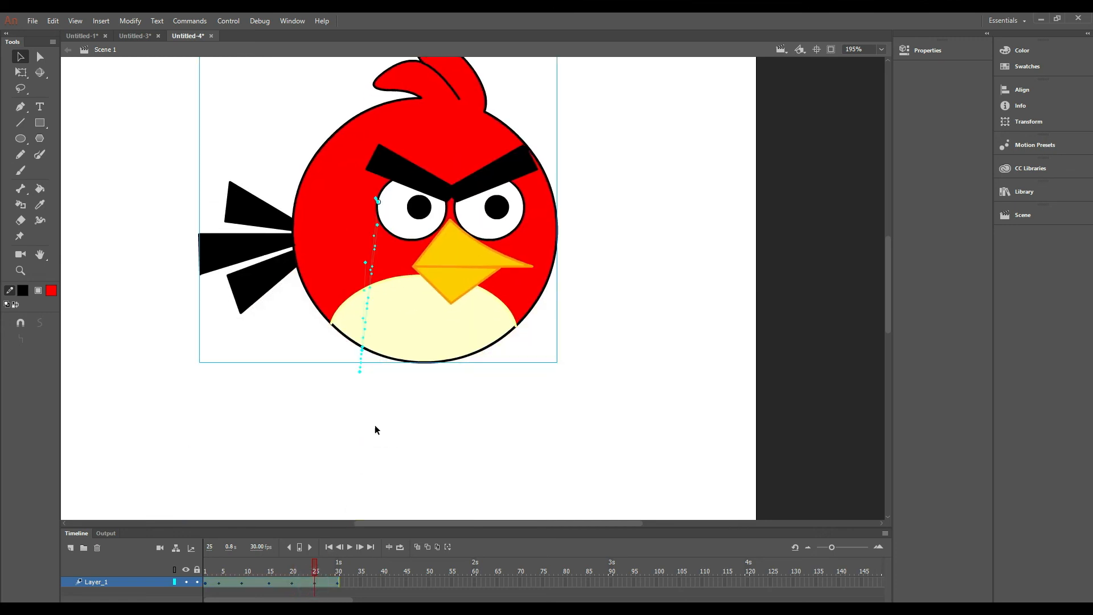
# - Play back the bird's bouncing animation and view the result on the whole stage
pyautogui.click(350, 548)
pyautogui.click(348, 548)
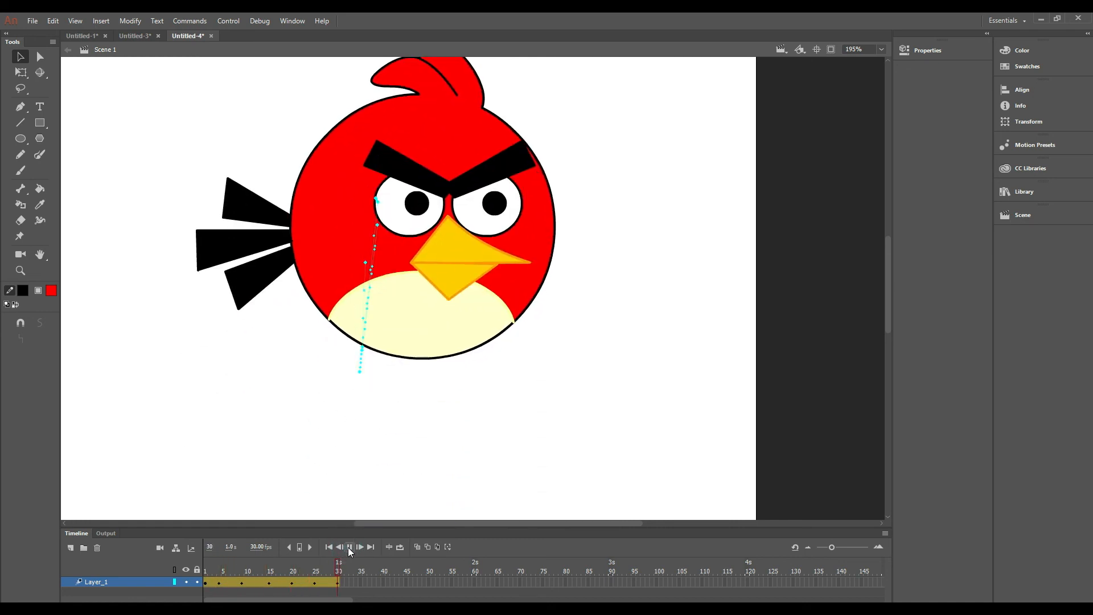
pyautogui.click(350, 548)
pyautogui.scroll(3, 474, 327)
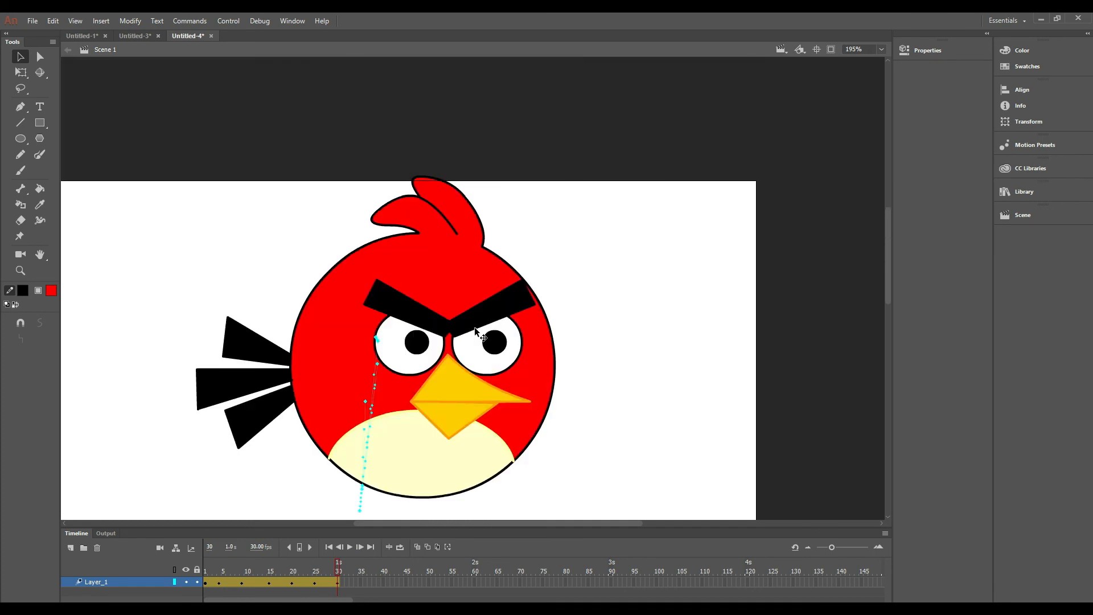
pyautogui.scroll(-3, 474, 327)
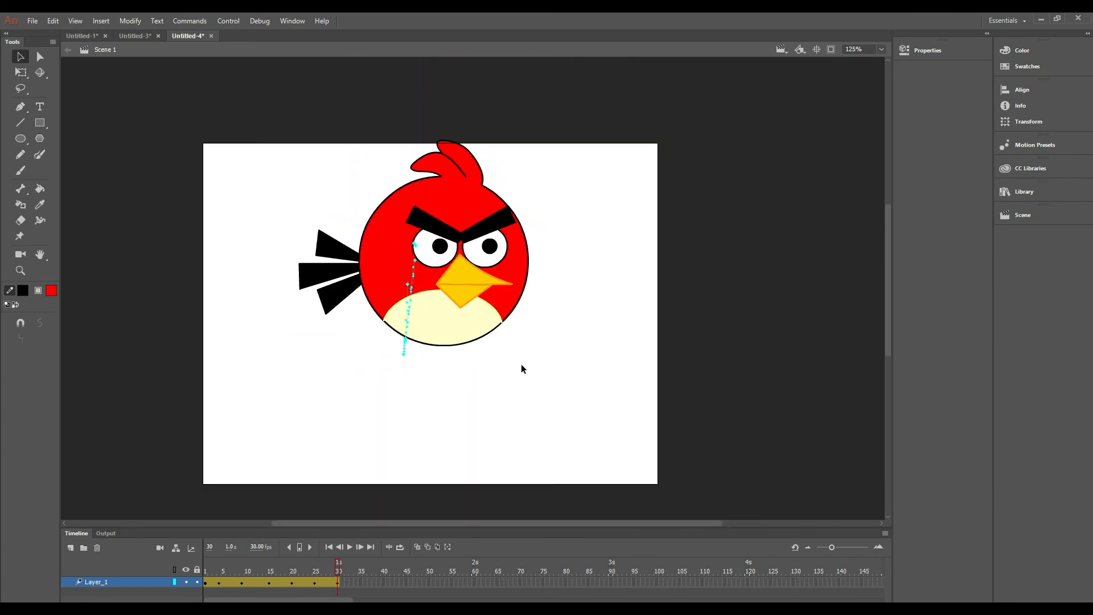